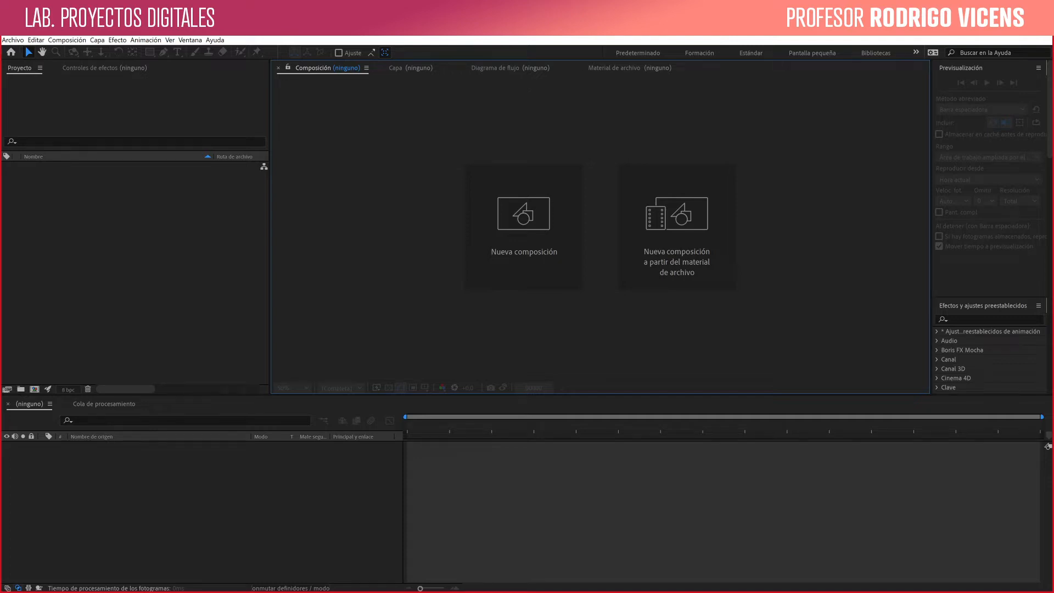
Switch to the Texto workspace and bring the Composition panel into focus.
click(916, 52)
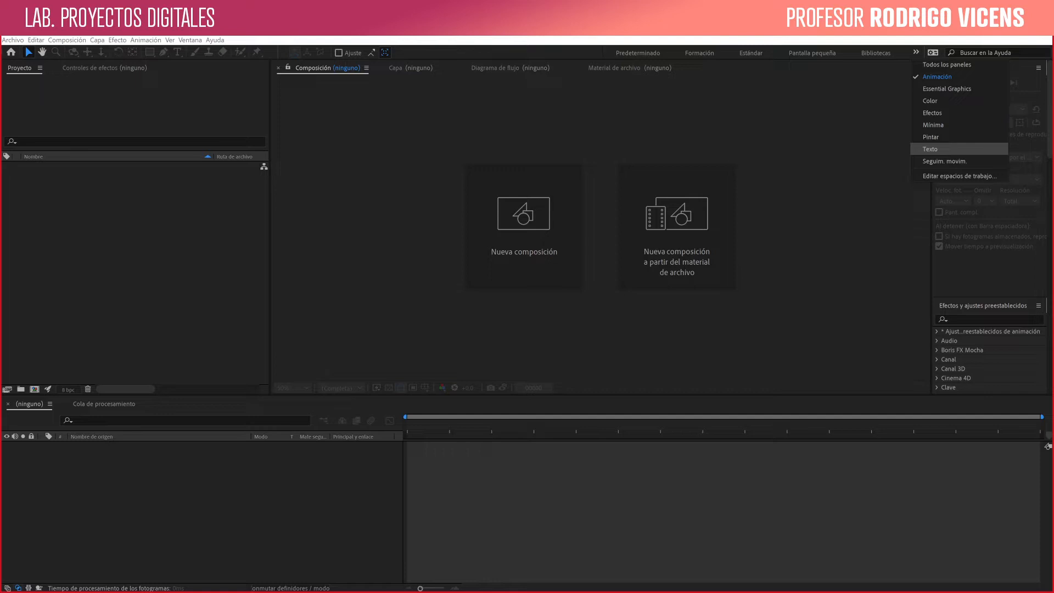
click(933, 148)
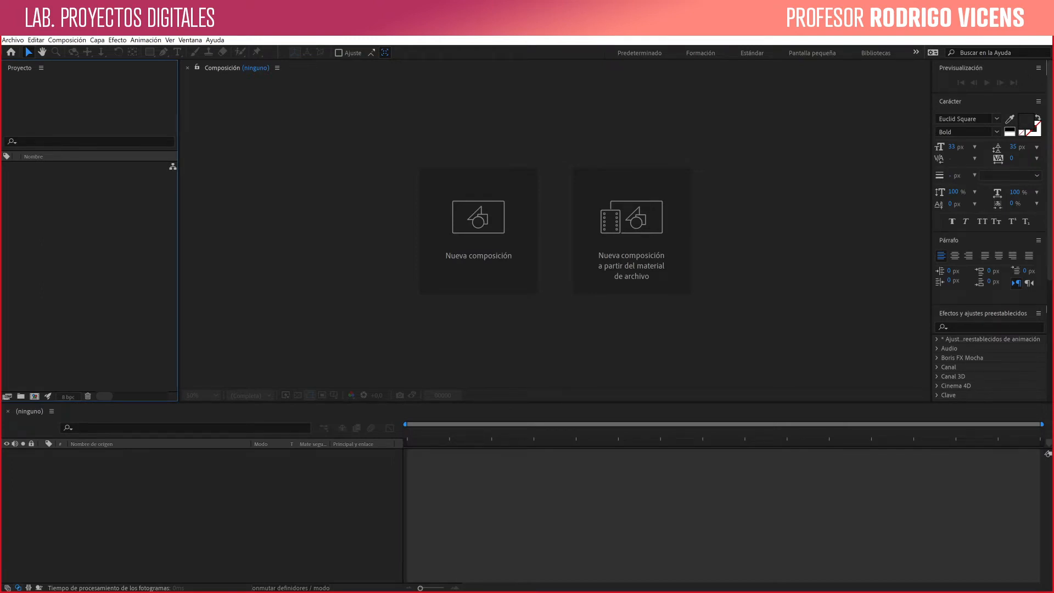
click(190, 40)
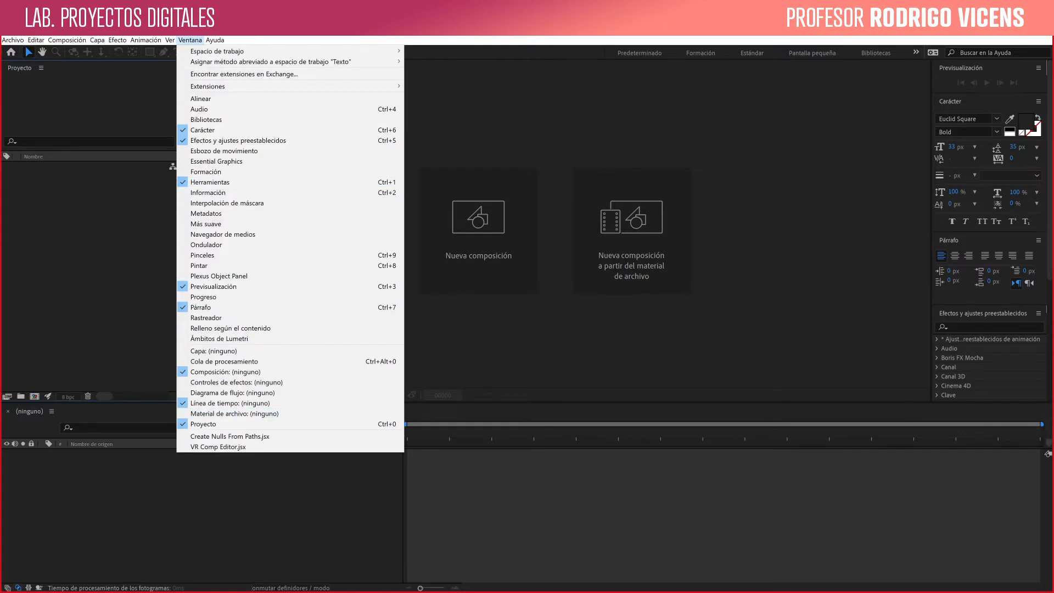
click(225, 372)
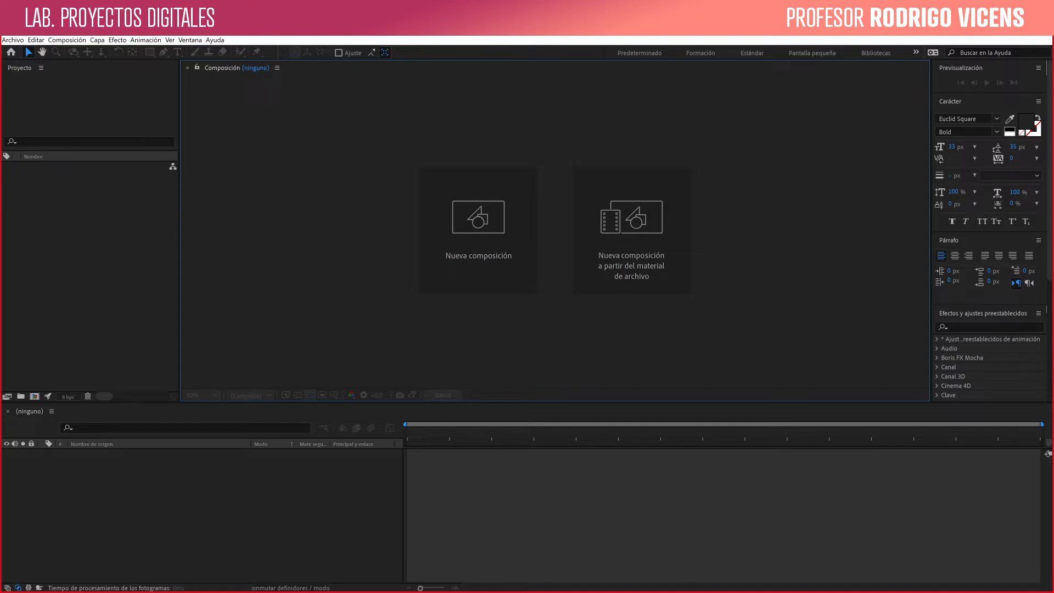
click(915, 52)
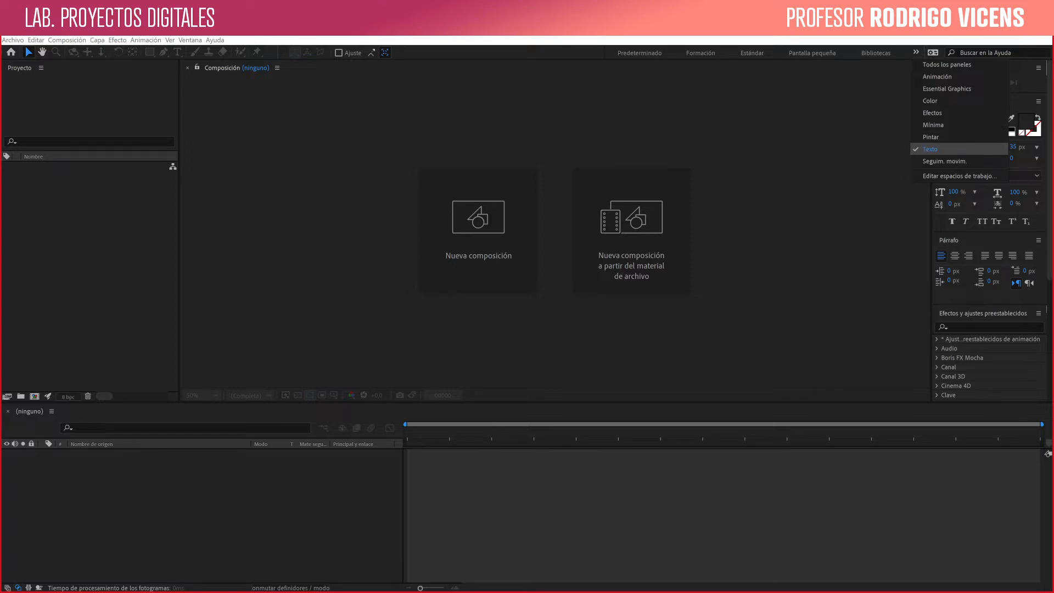
key(Escape)
click(89, 269)
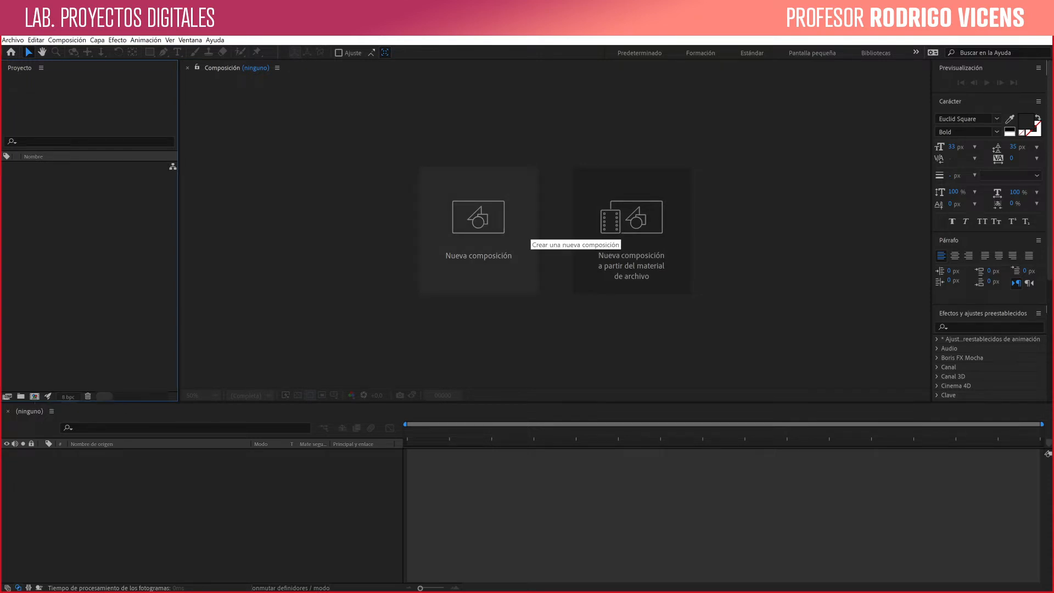
Start a new composition with custom dimensions of 1080 px wide by 1920 px high.
key(ctrl+n)
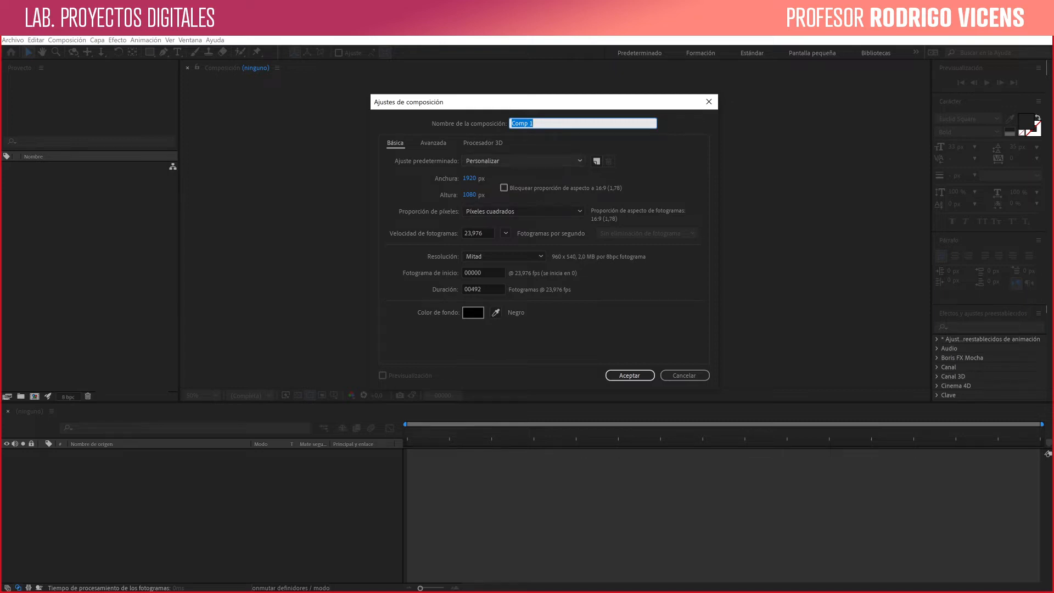
click(524, 161)
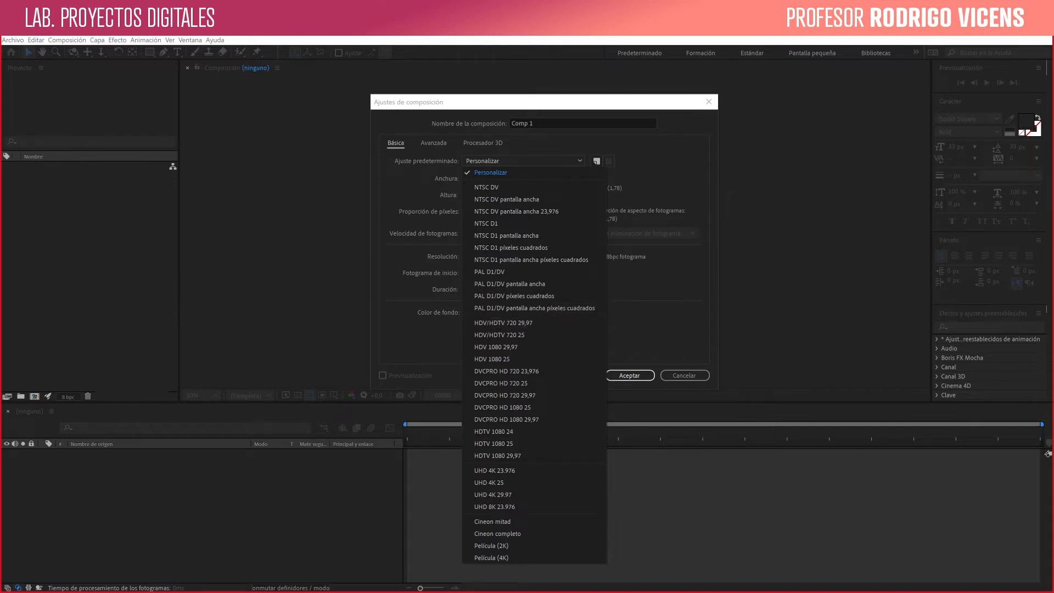
key(Escape)
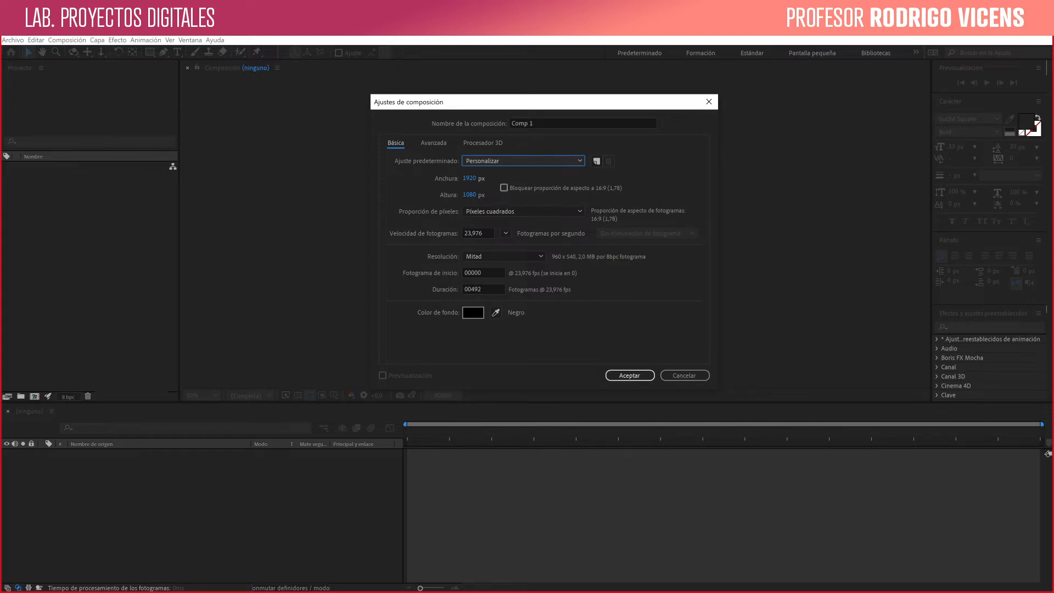
click(469, 178)
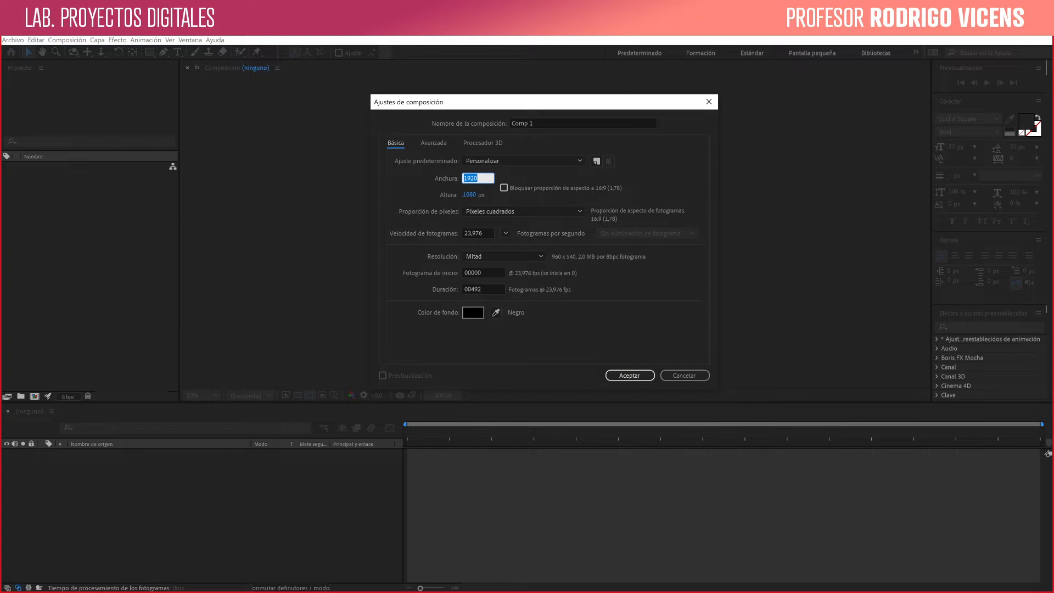
text(1080)
key(Tab)
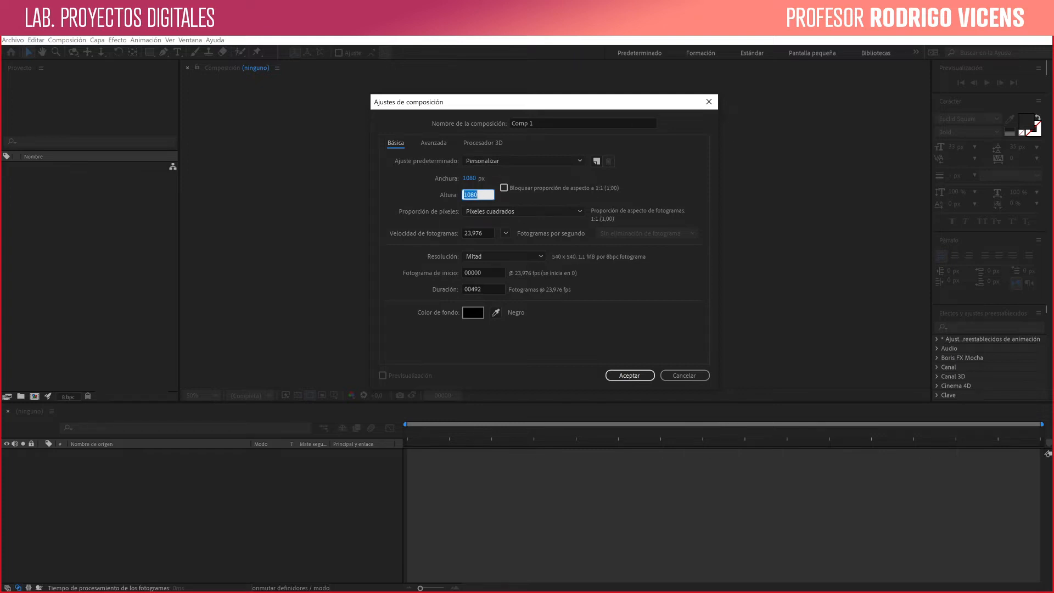
text(1920)
Set the new composition's frame rate to 24 fps and its duration to 100 frames, and create it.
click(506, 233)
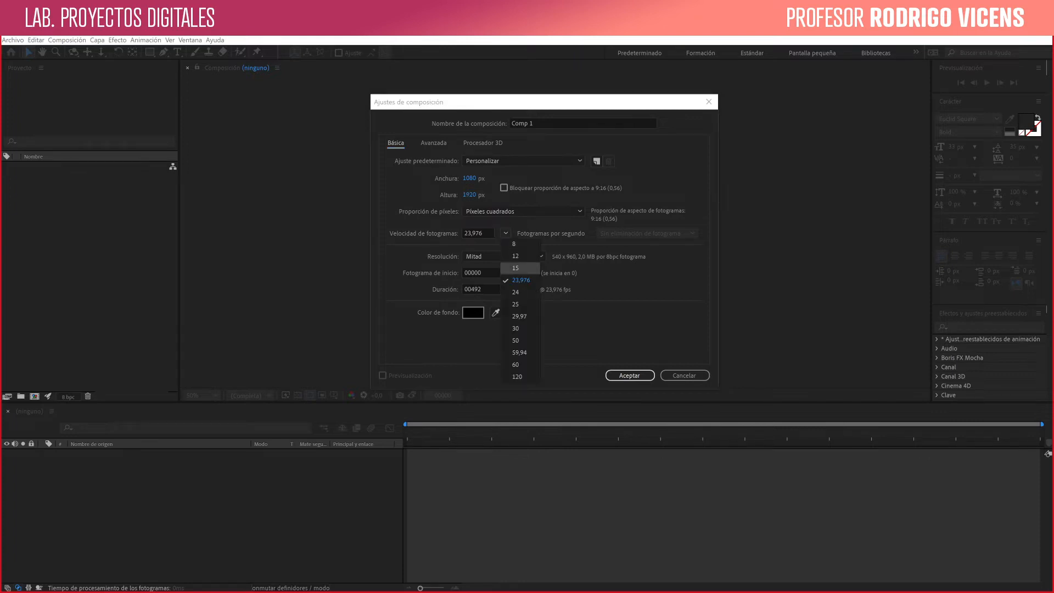
click(516, 291)
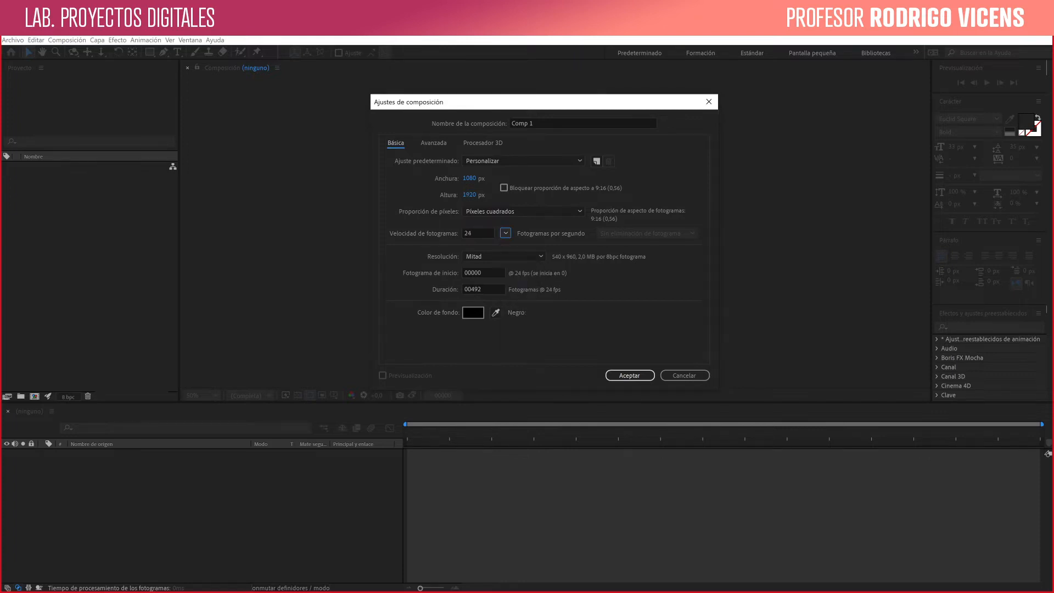
click(484, 289)
drag(483, 289, 464, 289)
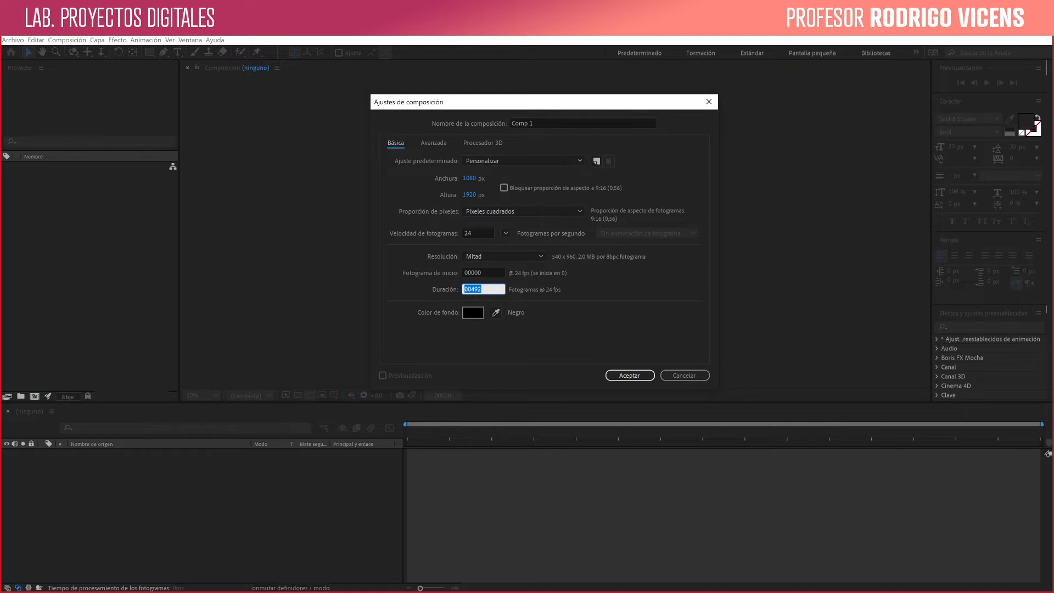
text(100)
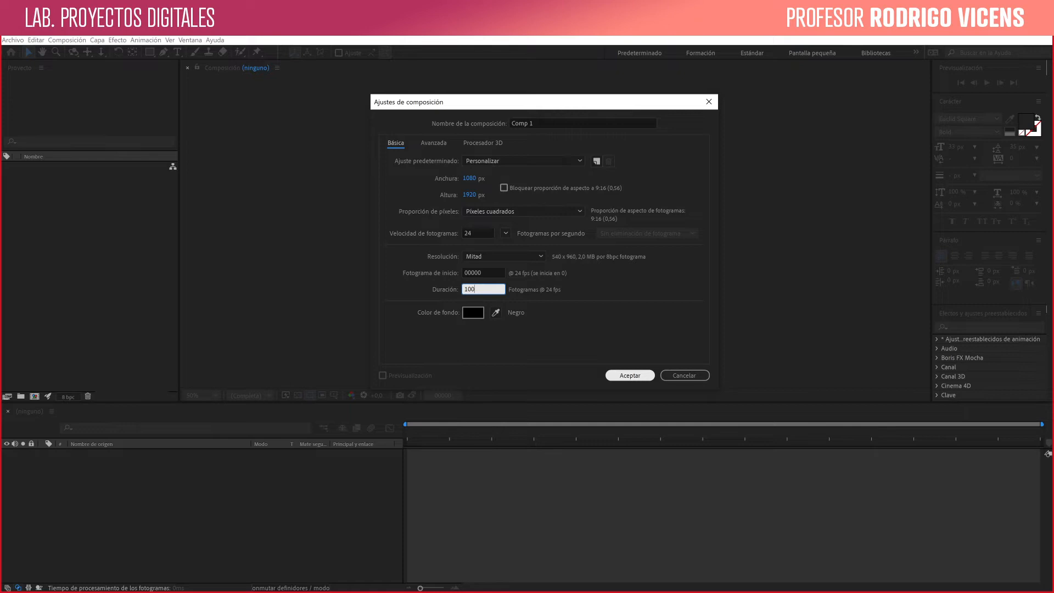
key(Return)
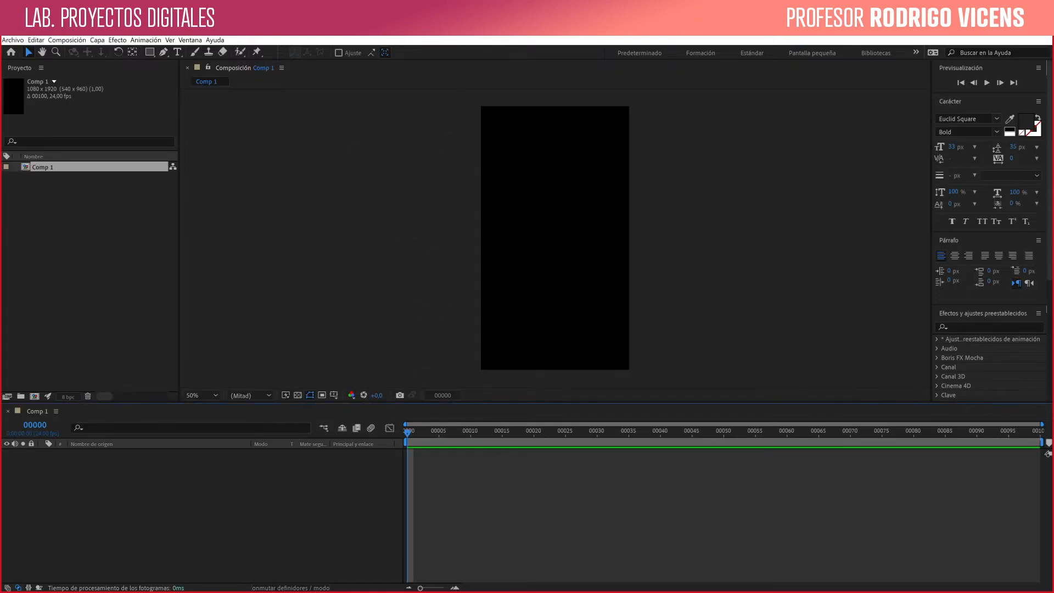
Switch the timeline's time display from frames to timecode, and scrub the playhead to the end and back to the start.
ctrl+click(34, 425)
drag(407, 432, 1034, 432)
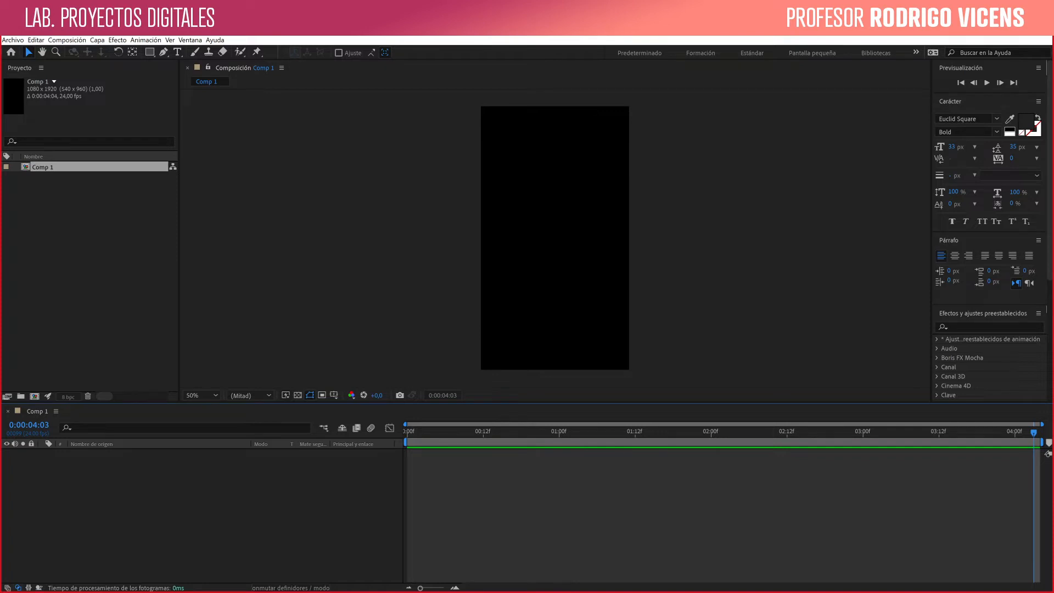
drag(1034, 432, 408, 432)
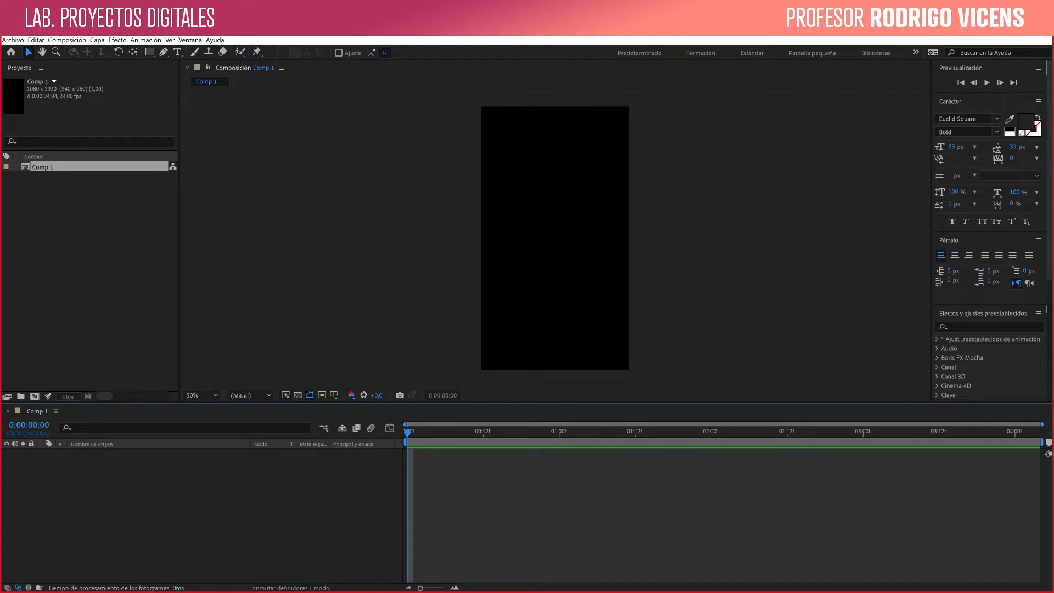
mouse_move(407, 431)
mouse_down()
mouse_move(667, 432)
mouse_move(407, 432)
mouse_up()
Rename the composition as "Historia Insta" in its composition settings.
click(82, 236)
click(44, 167)
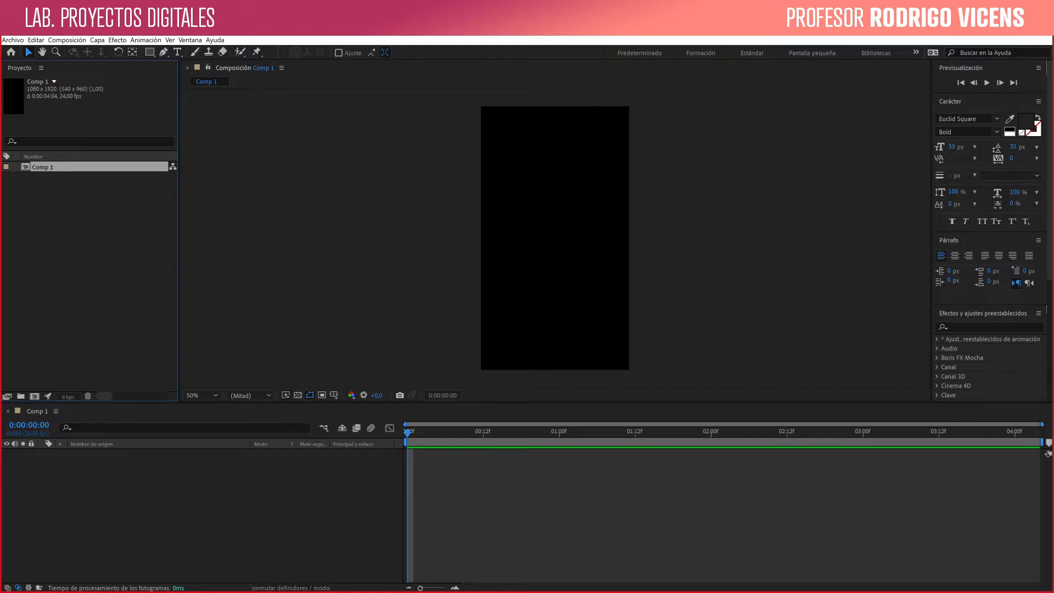
click(55, 411)
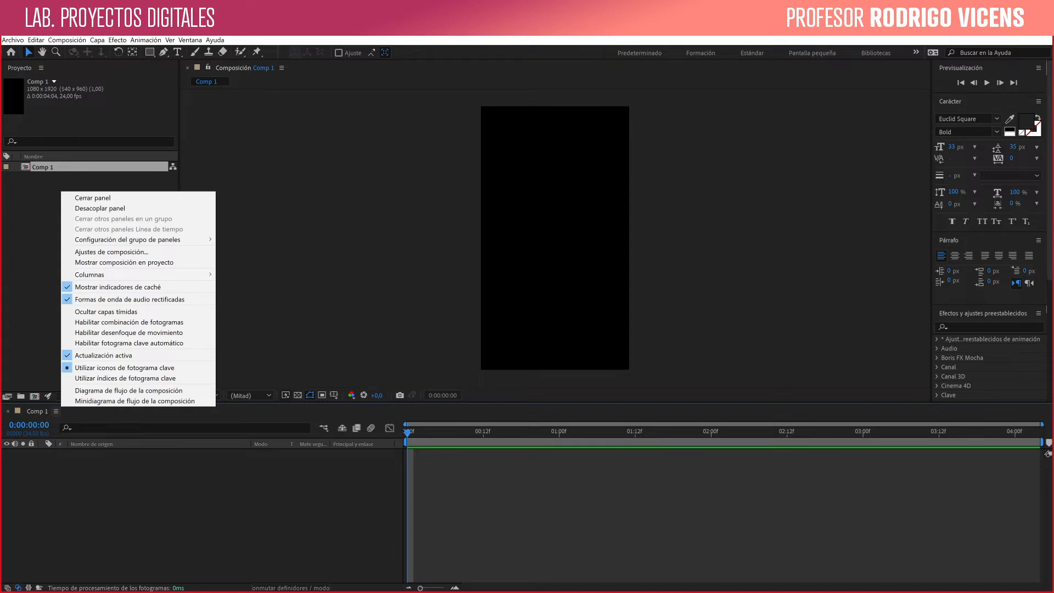
click(112, 251)
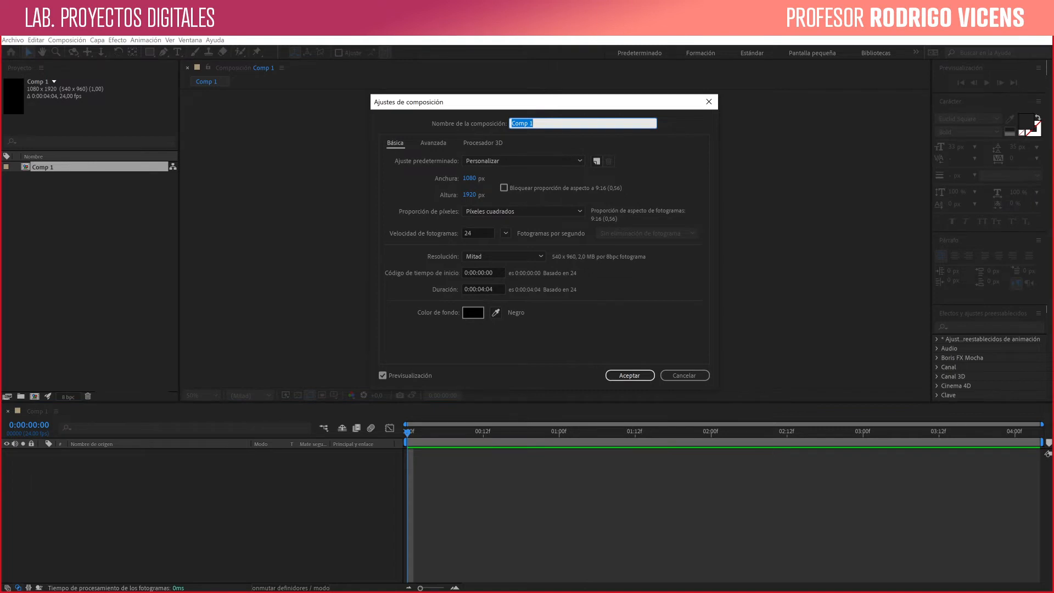
text(Historia Insta)
click(629, 375)
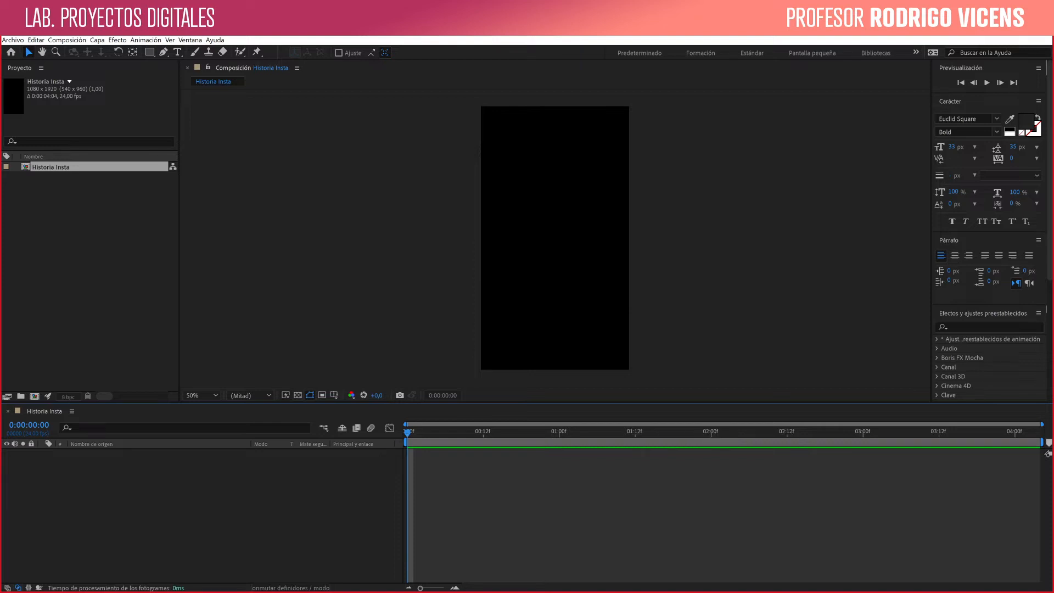
drag(552, 432, 407, 432)
click(88, 247)
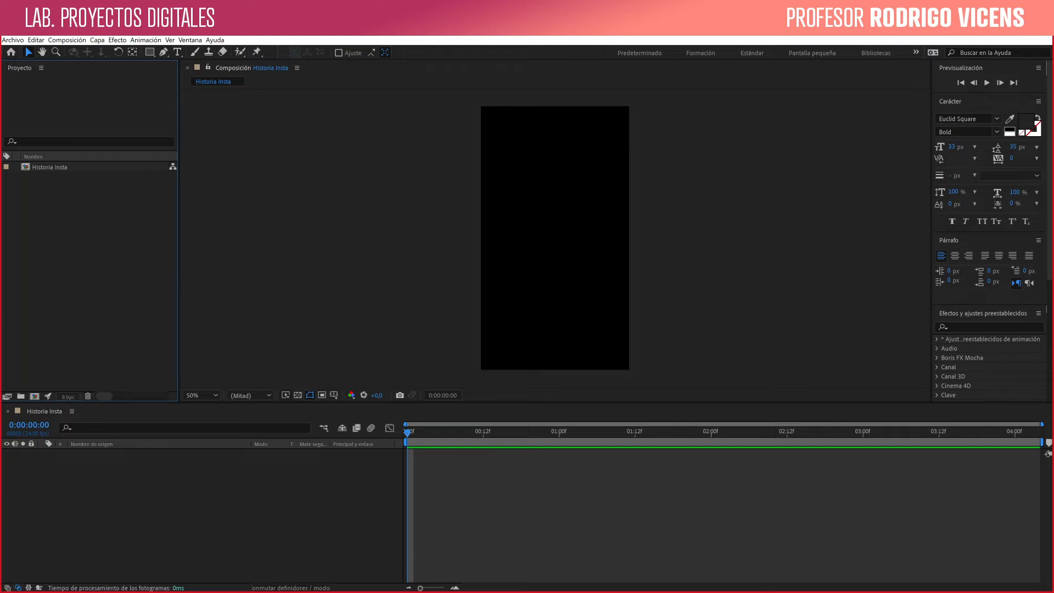
key(alt+Tab)
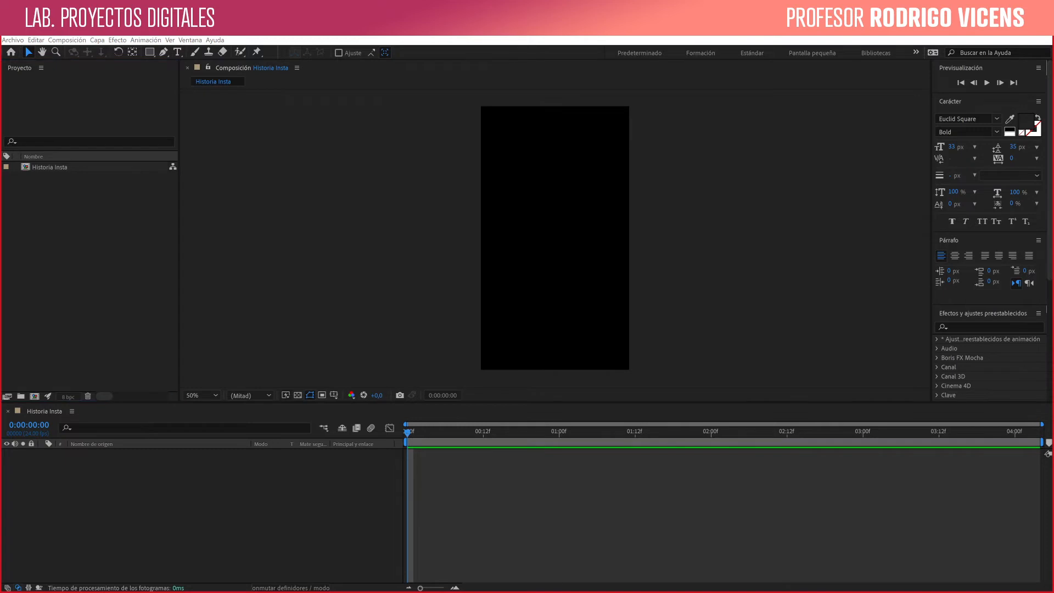
Examine the list of file formats accepted for import, and close the import dialog without importing anything.
key(ctrl+i)
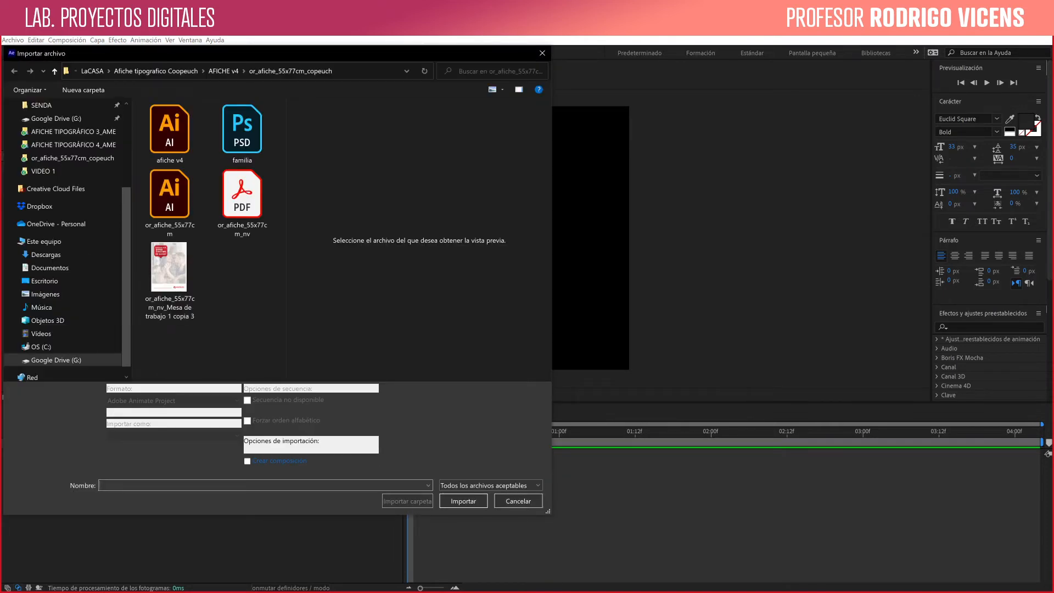
click(490, 485)
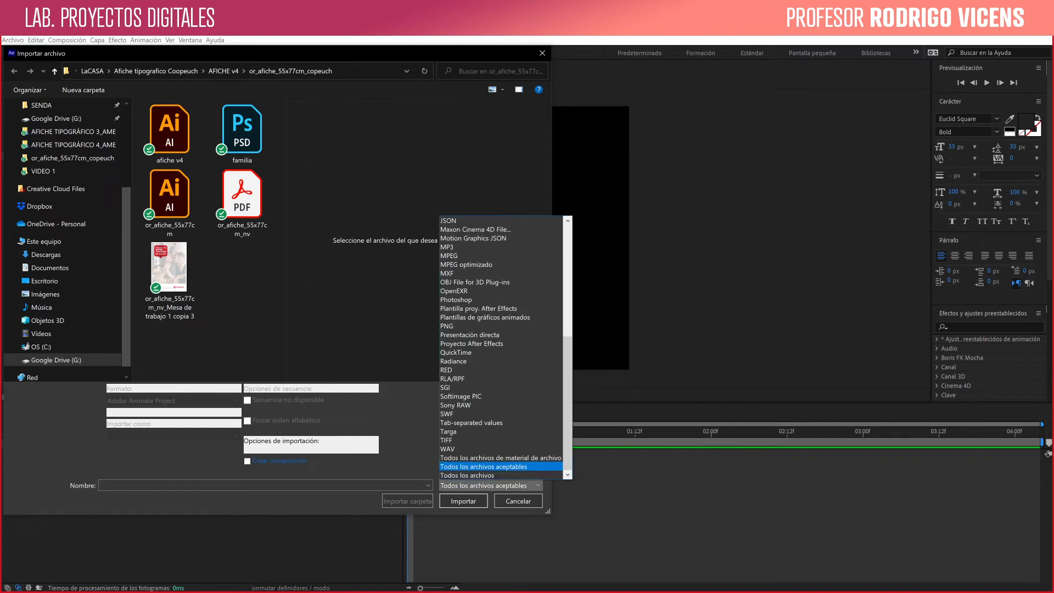
scroll(500, 346, up, 2)
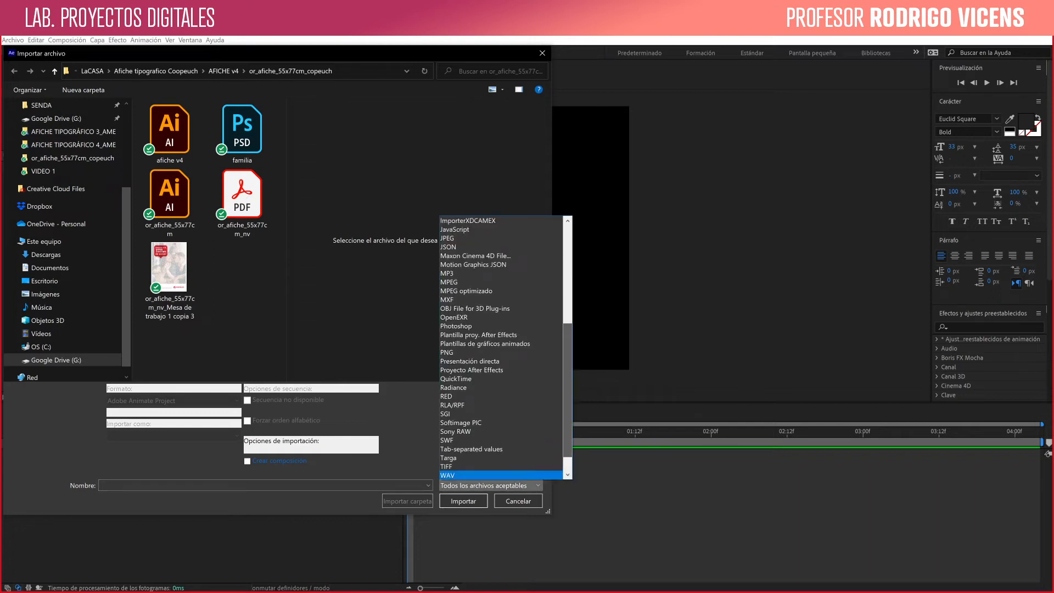
scroll(501, 346, up, 3)
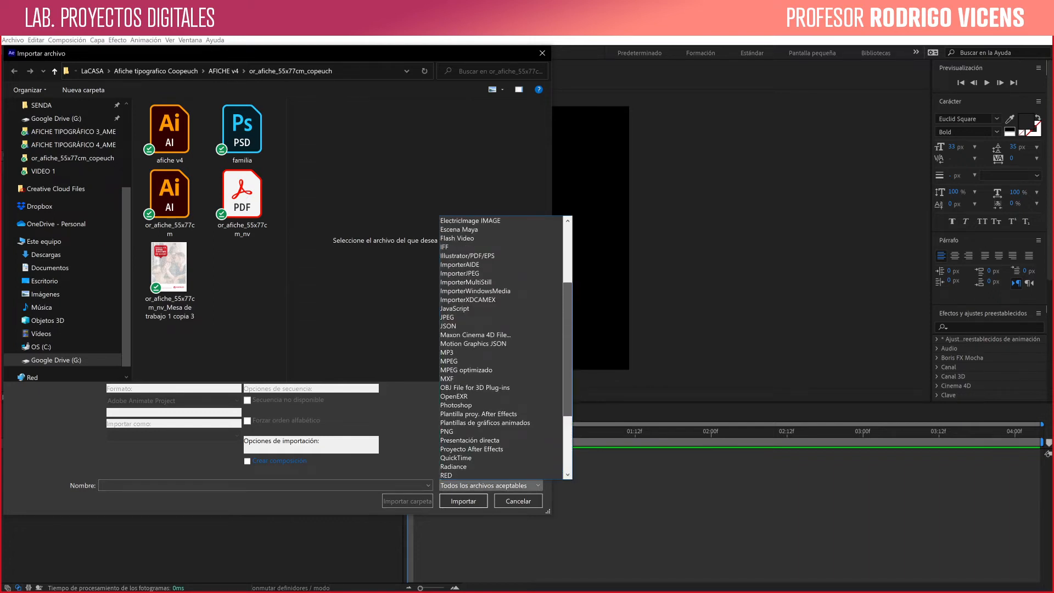
scroll(500, 345, up, 3)
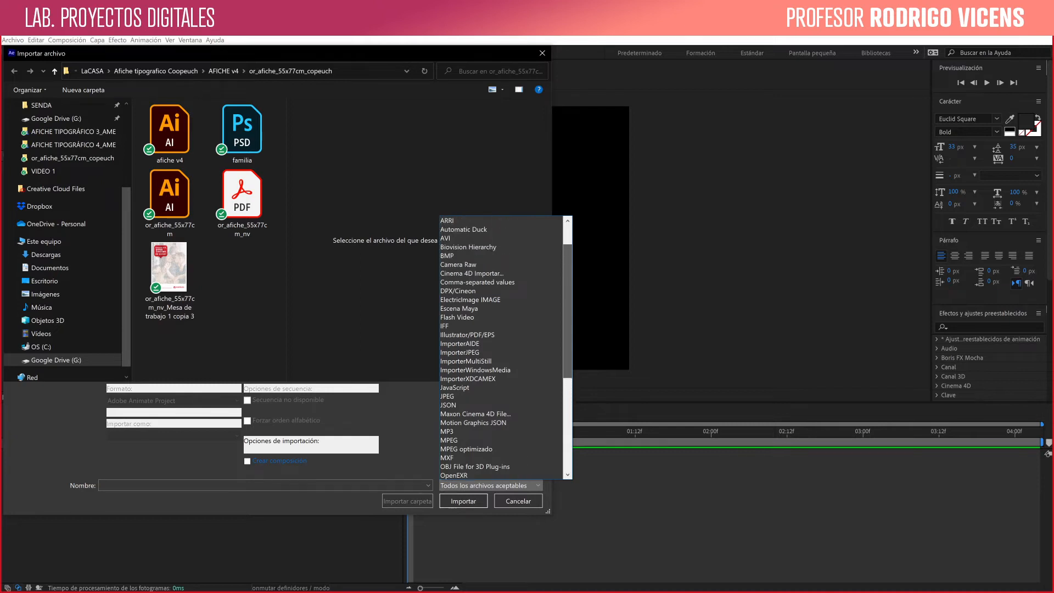
scroll(501, 343, up, 1)
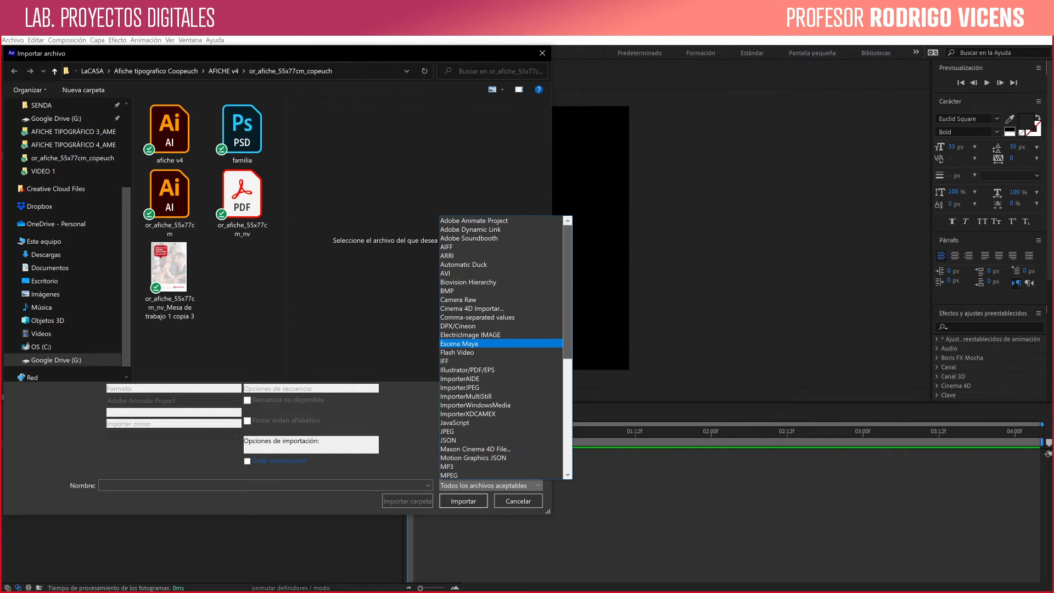
scroll(501, 348, down, 3)
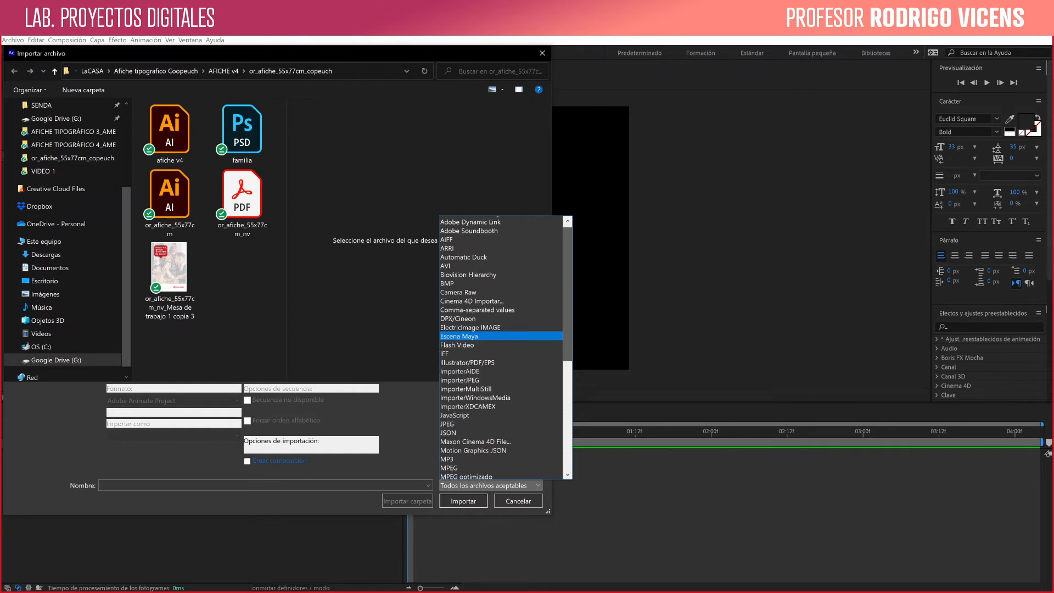
scroll(501, 348, down, 5)
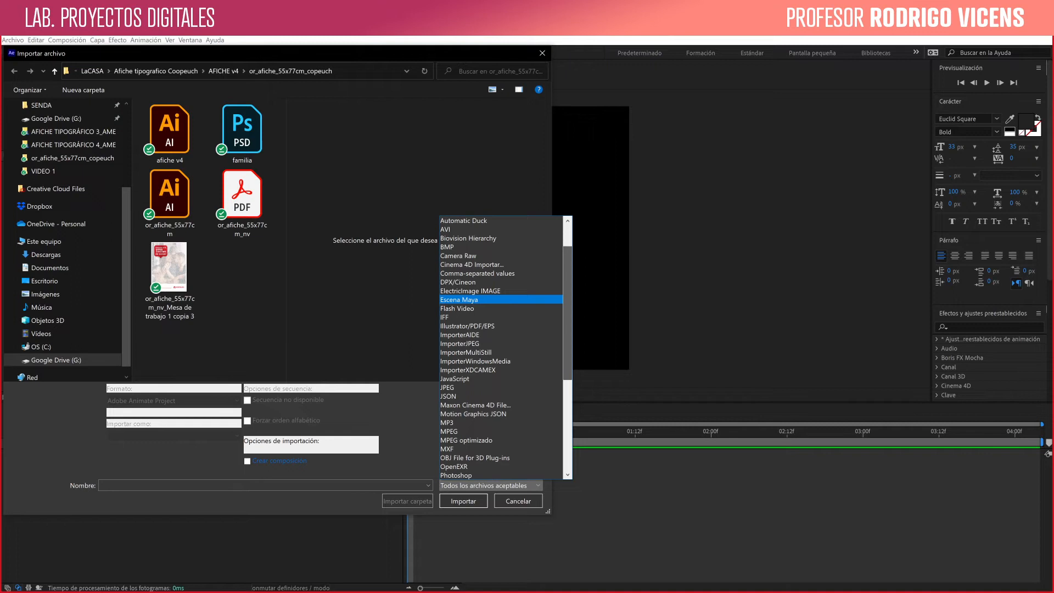
scroll(502, 347, down, 2)
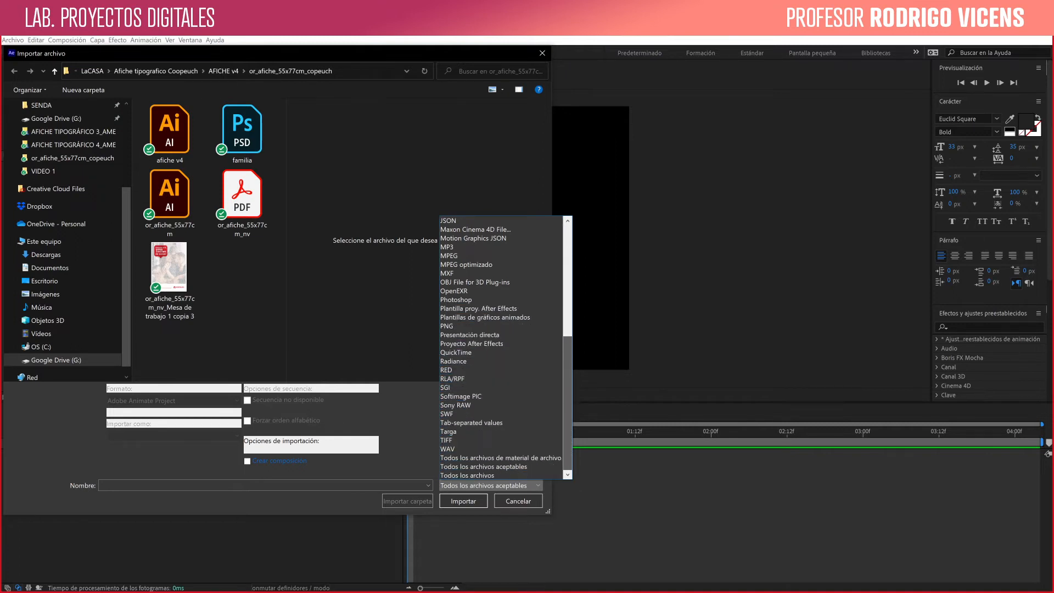
scroll(501, 348, up, 1)
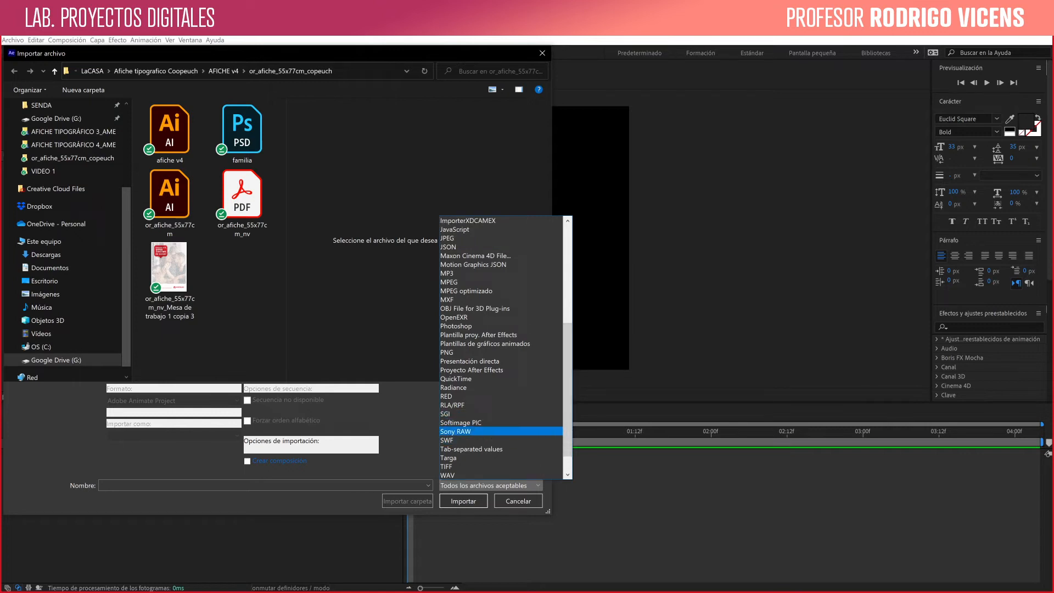
scroll(482, 430, up, 2)
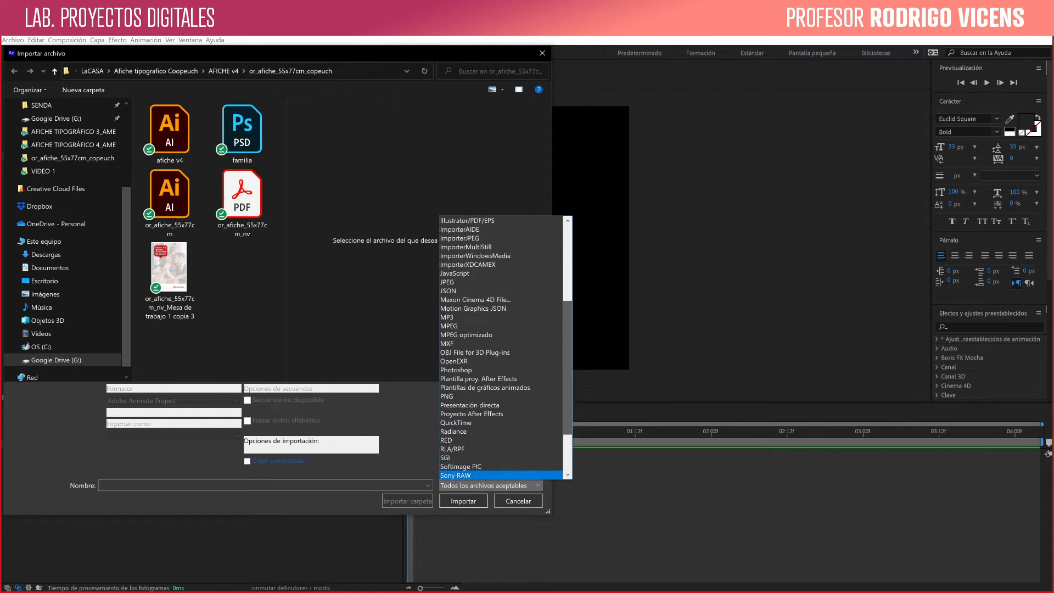
drag(568, 349, 567, 319)
key(Escape)
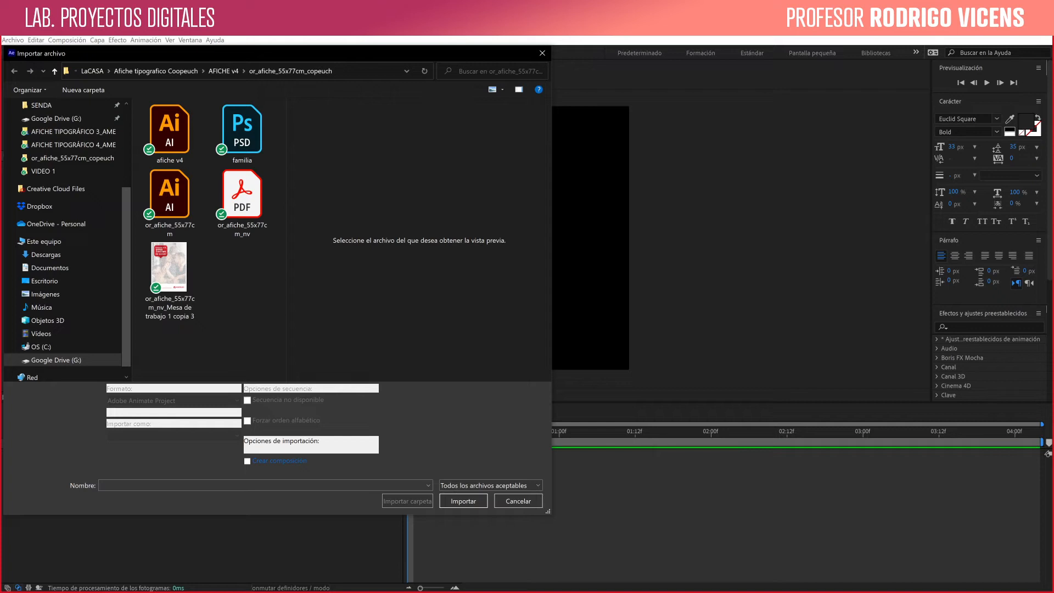
click(518, 501)
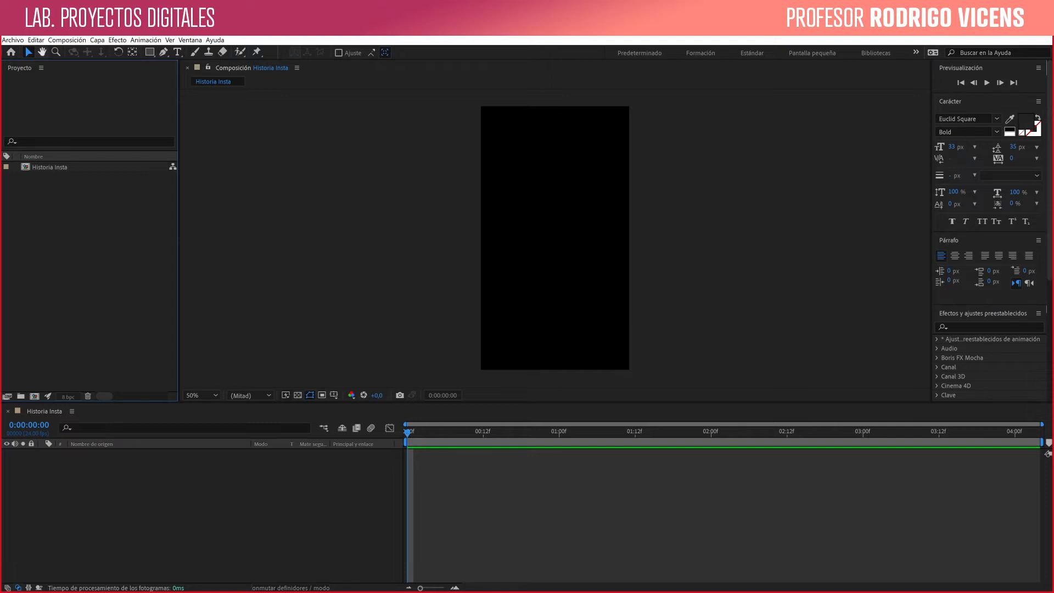
click(150, 52)
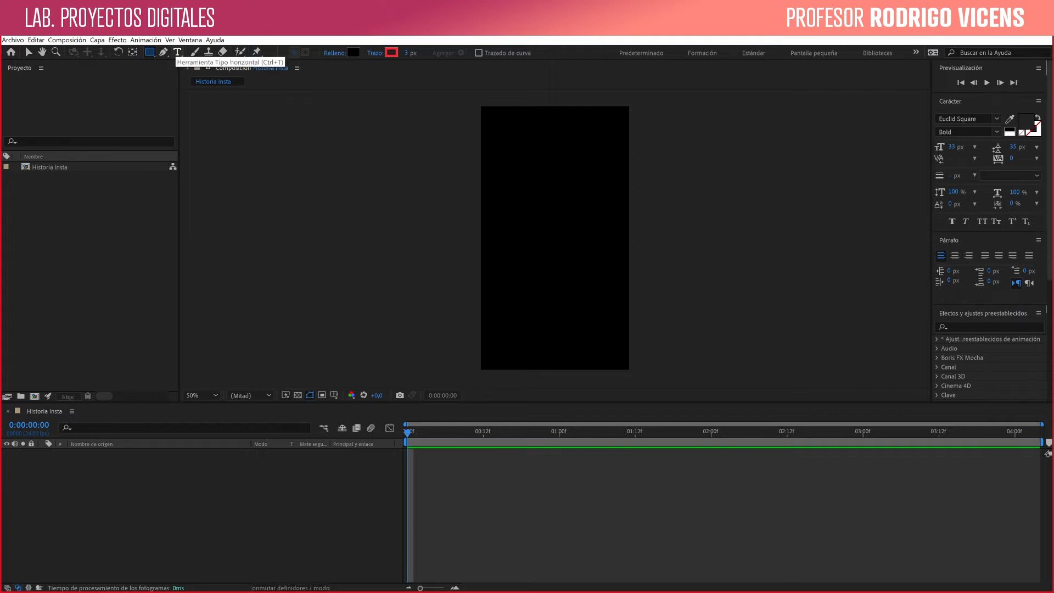
click(177, 52)
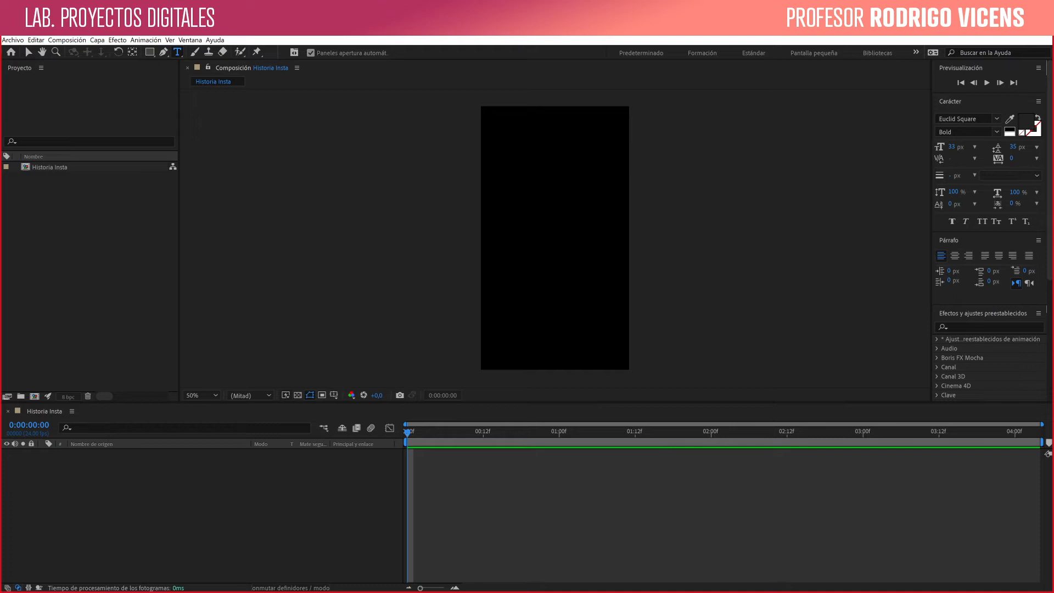
drag(439, 432, 407, 432)
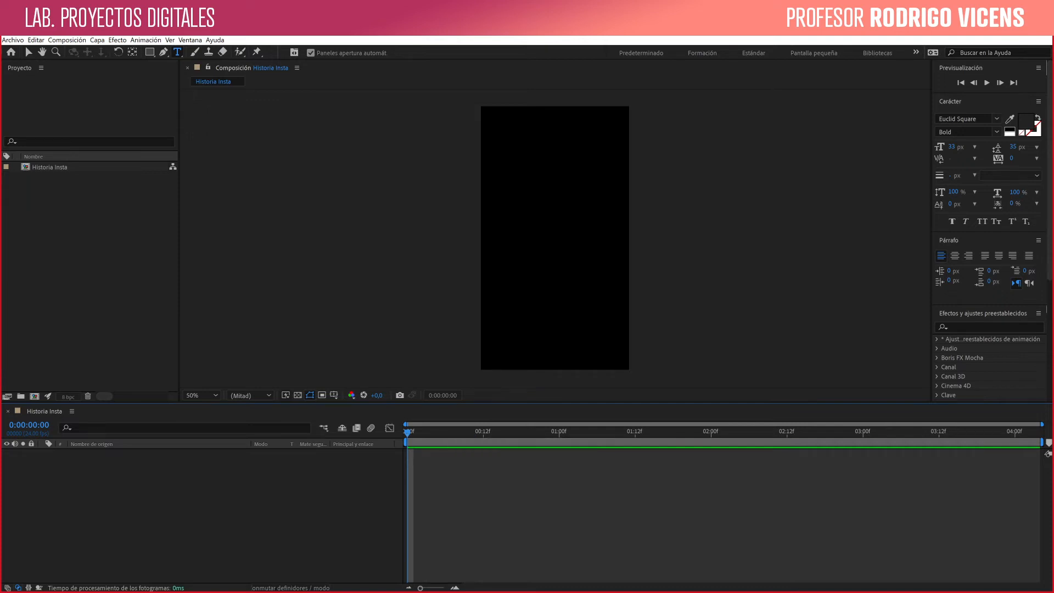
click(150, 51)
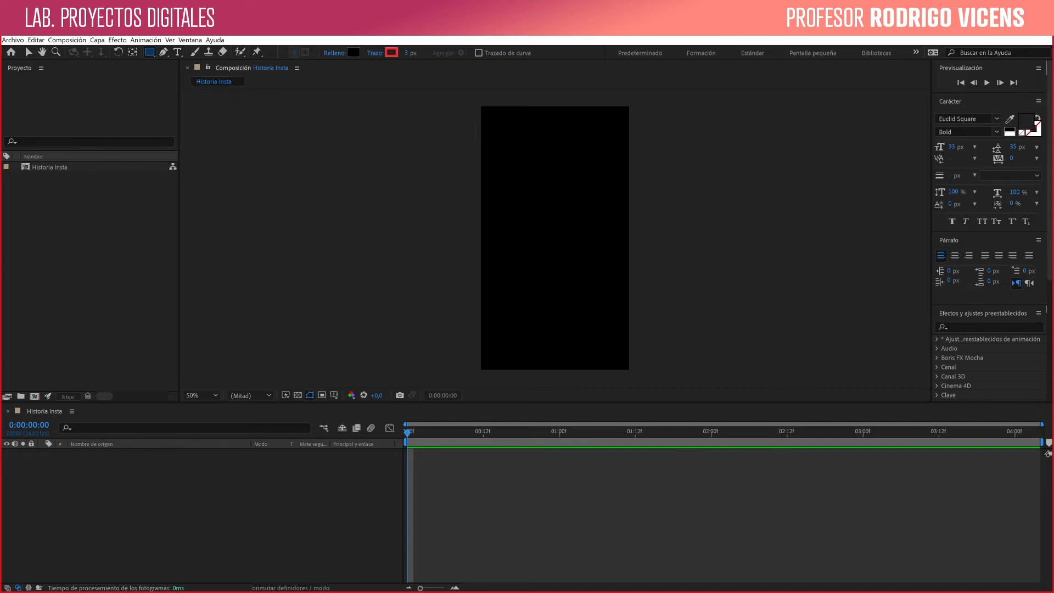
key(g)
key(ctrl+t)
key(ctrl+alt+shift+t)
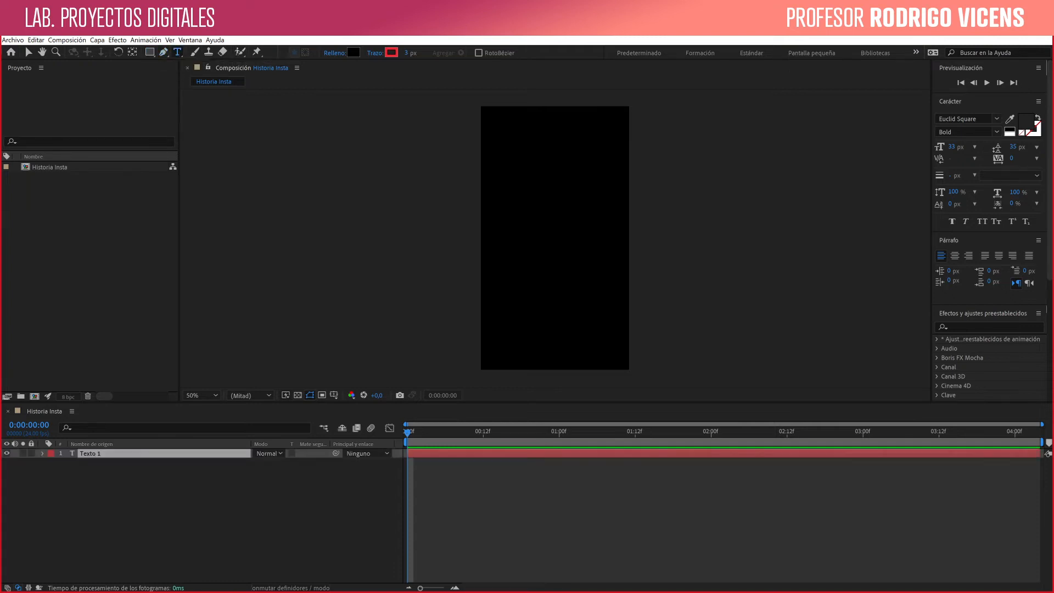
key(ctrl+b)
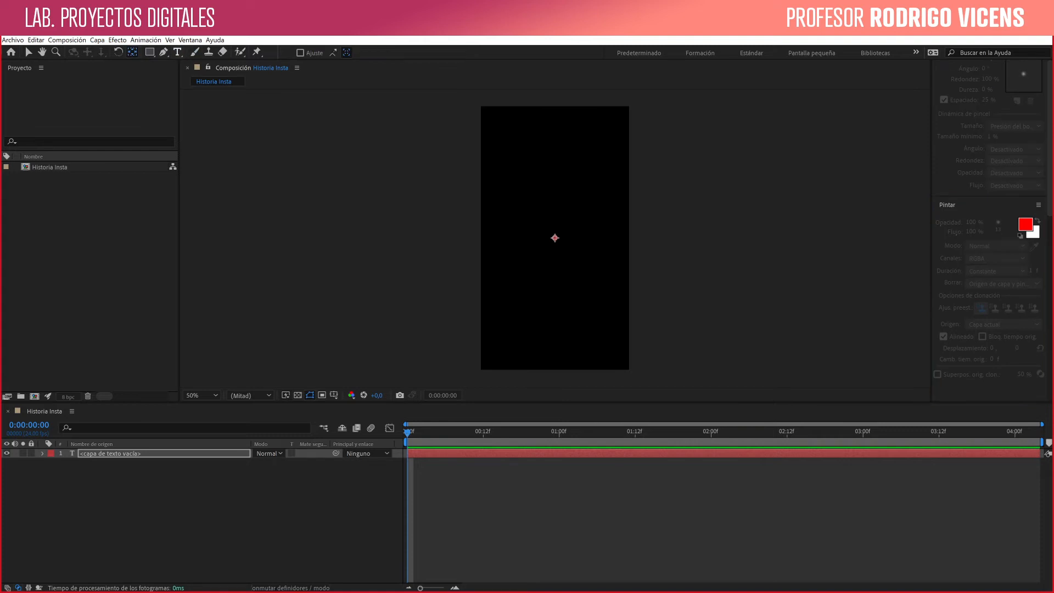
click(177, 52)
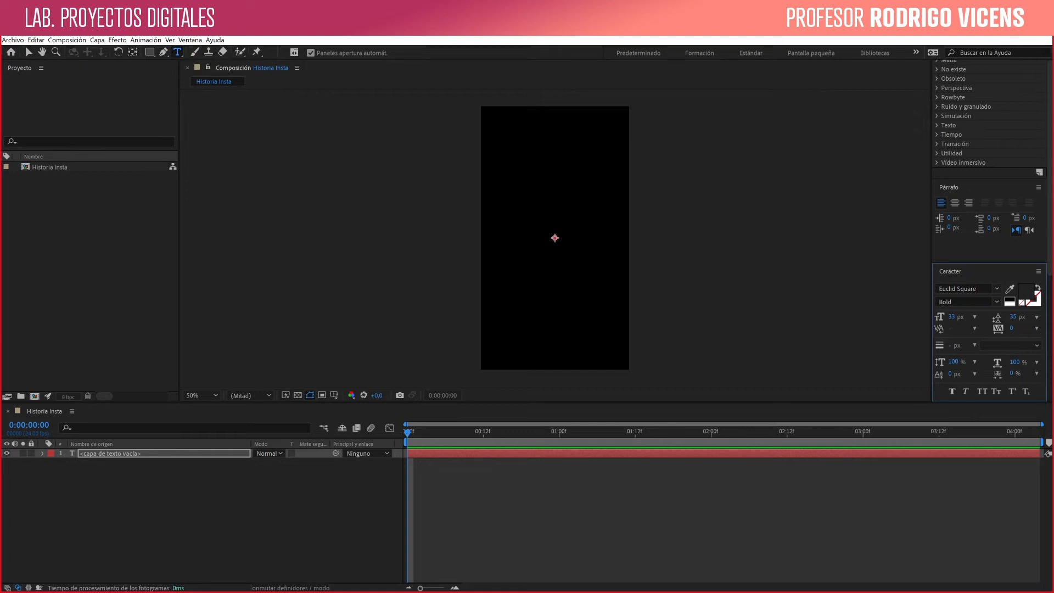
click(164, 505)
click(111, 453)
key(Delete)
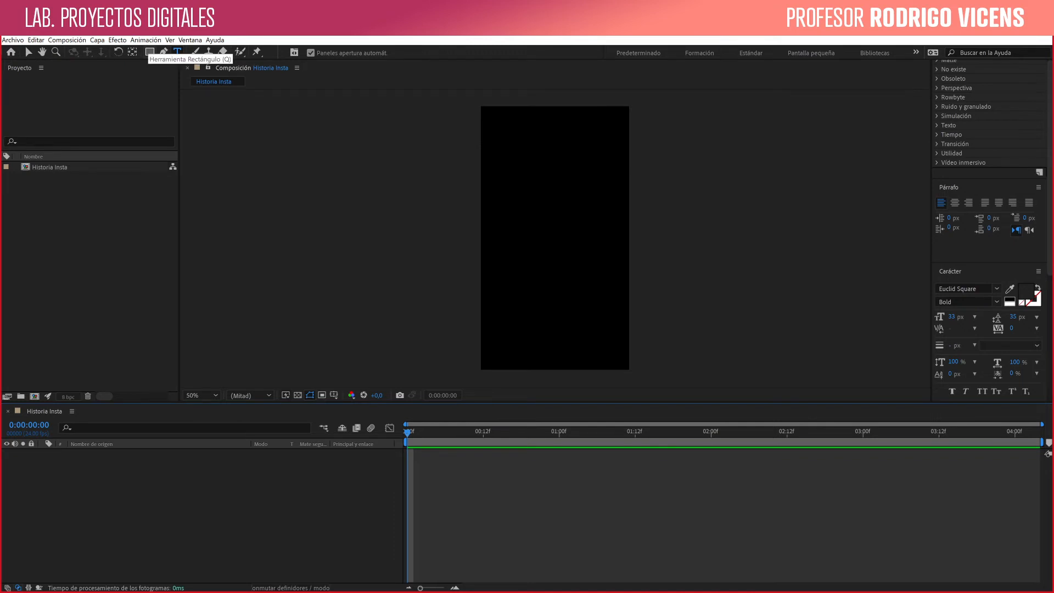
Set the Rectangle tool's fill to the light blue 65AFDE and its stroke width to 0 px.
click(149, 52)
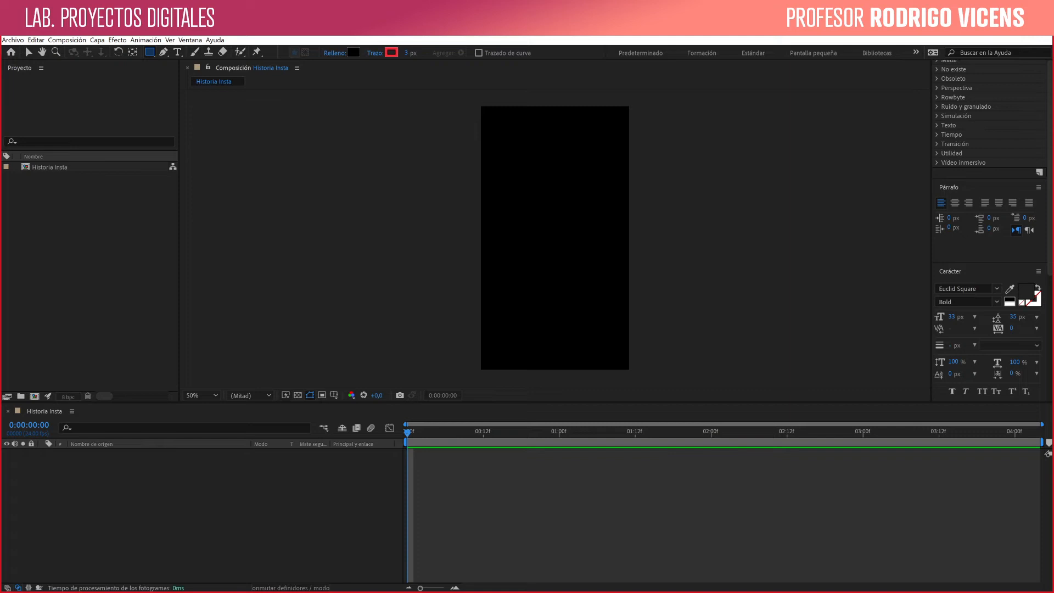
click(334, 52)
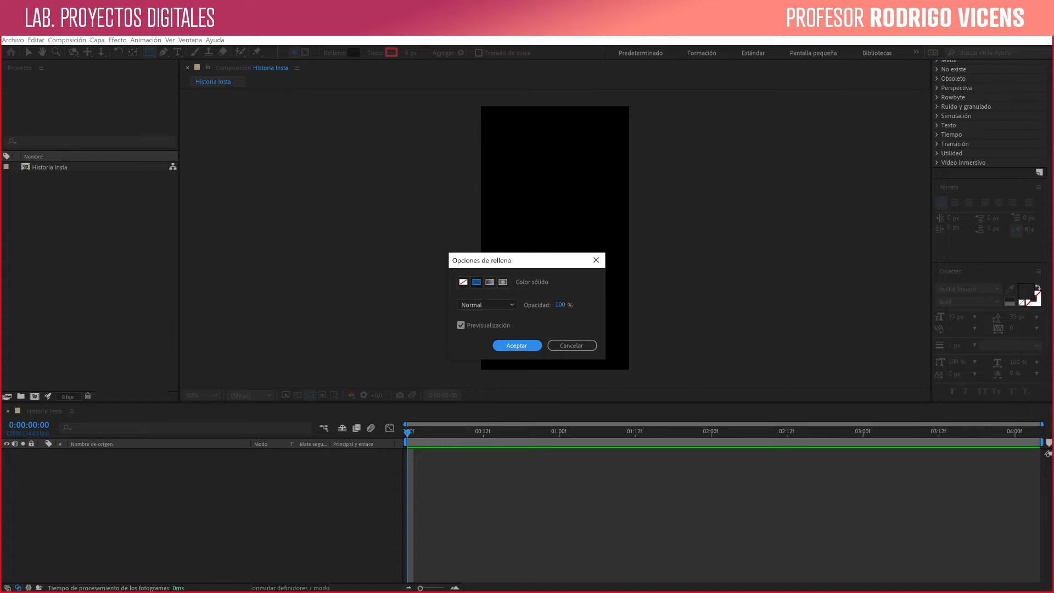
click(571, 345)
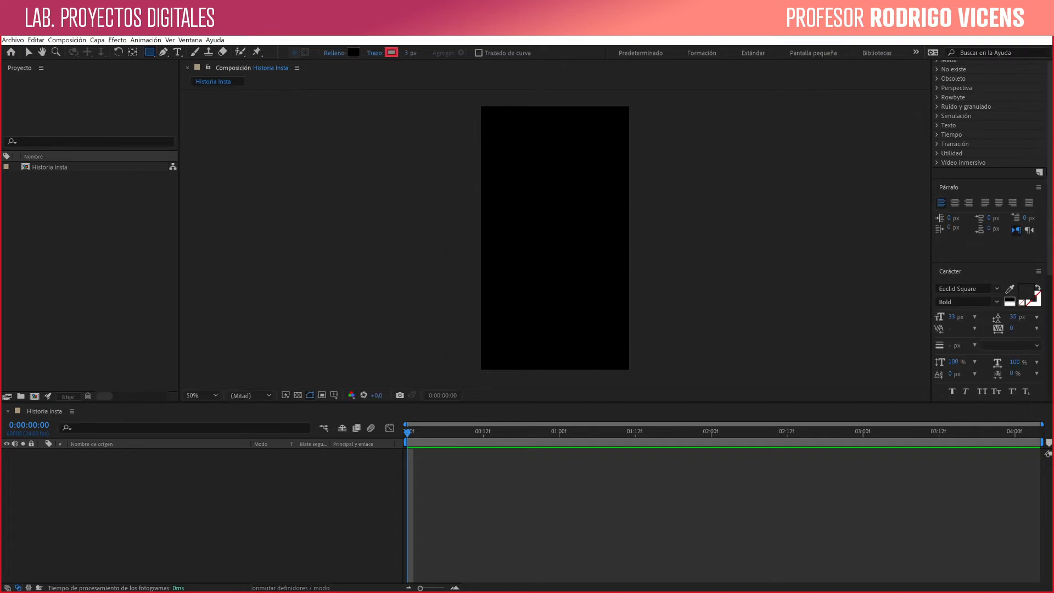
click(354, 52)
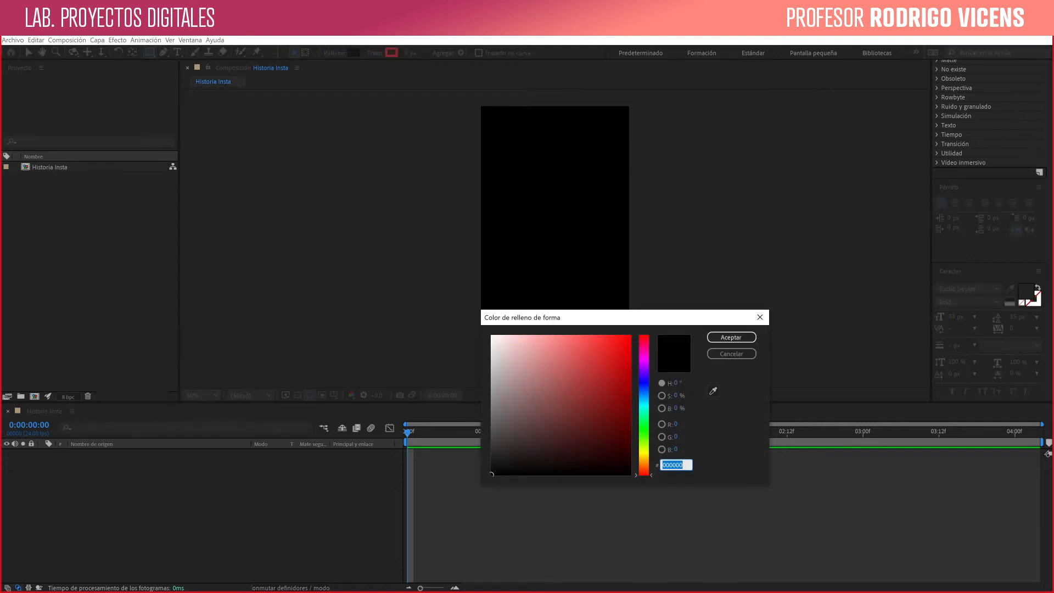
click(643, 403)
click(584, 358)
click(566, 353)
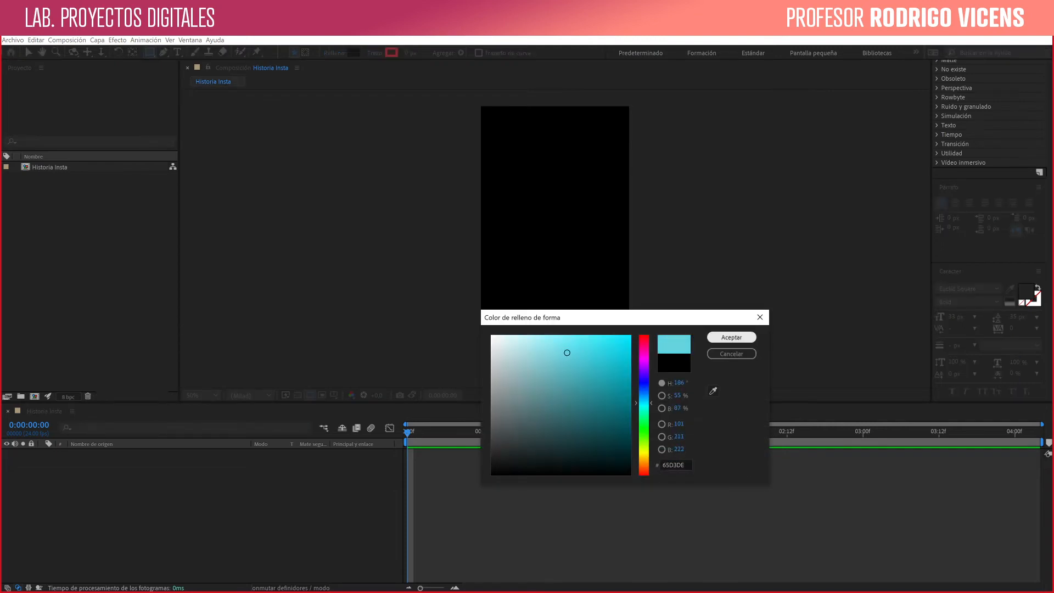
click(643, 395)
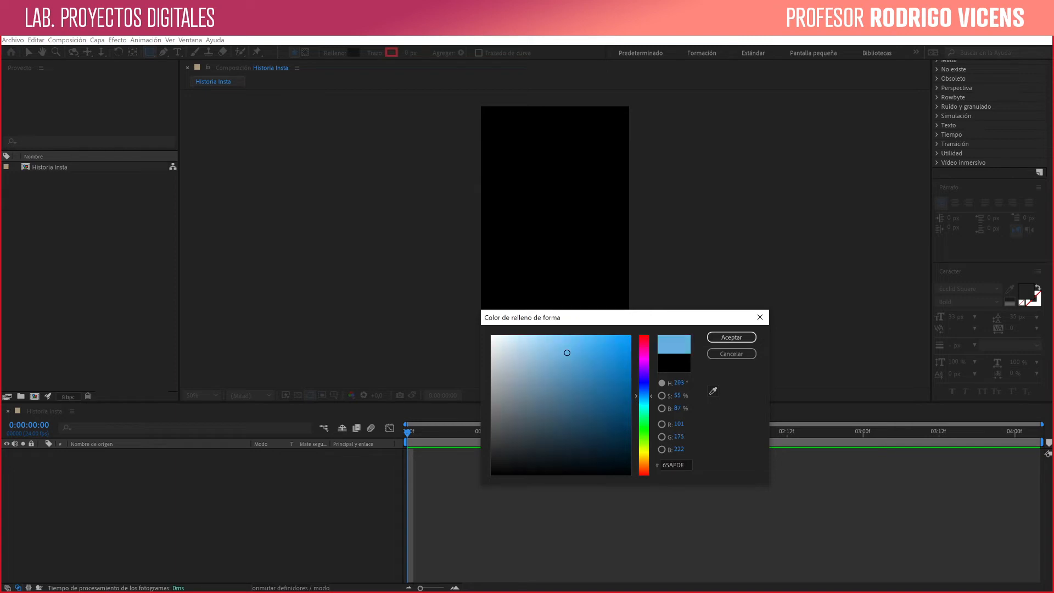
click(731, 337)
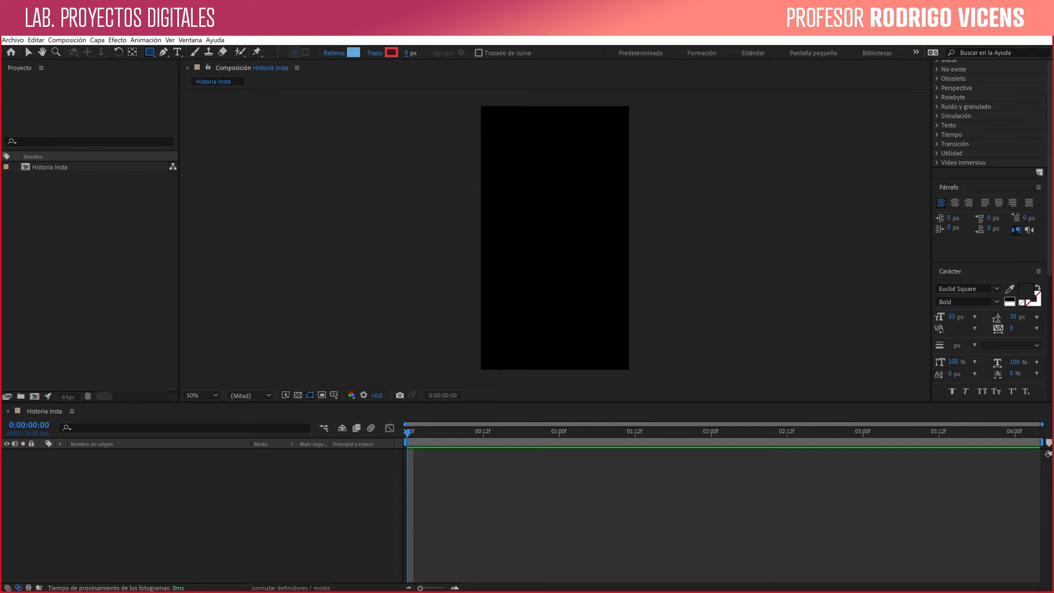
double_click(149, 52)
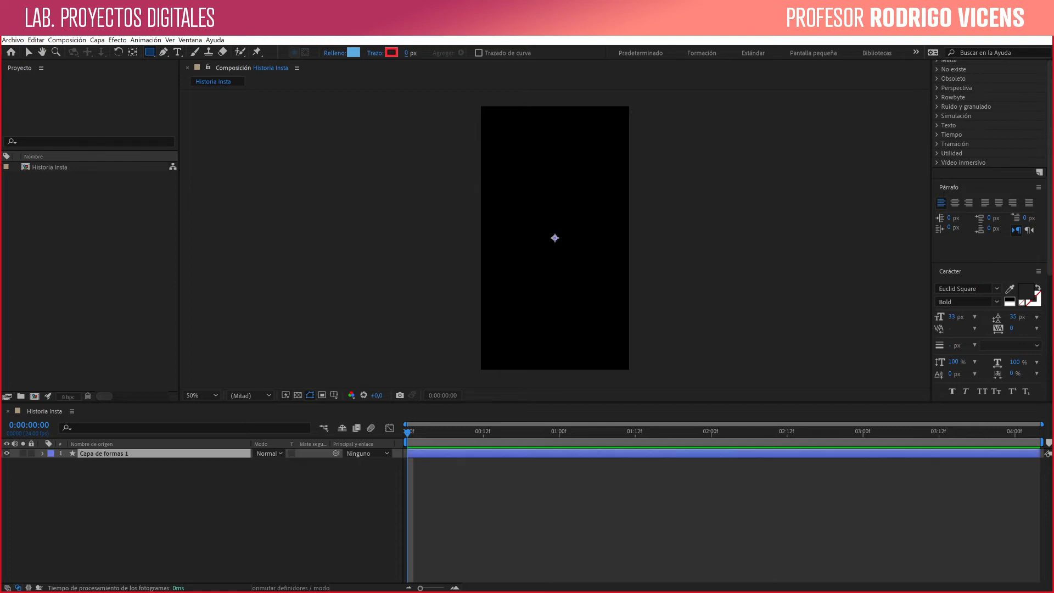
drag(630, 374, 630, 371)
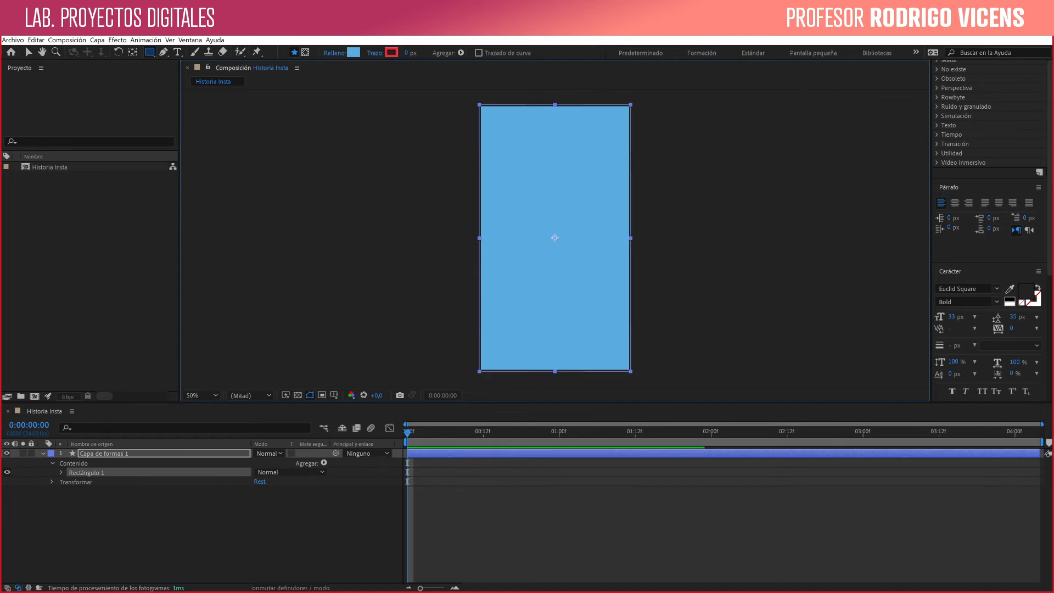
key(Delete)
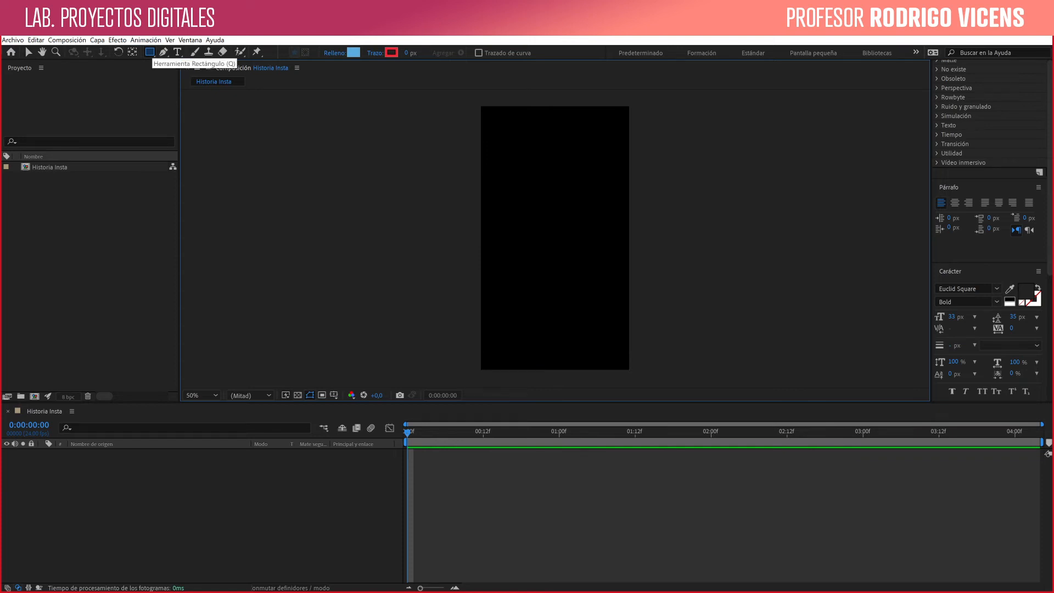
Create a light-blue rectangle shape layer that fills the whole composition frame, and select the layer at the start of the timeline.
double_click(149, 51)
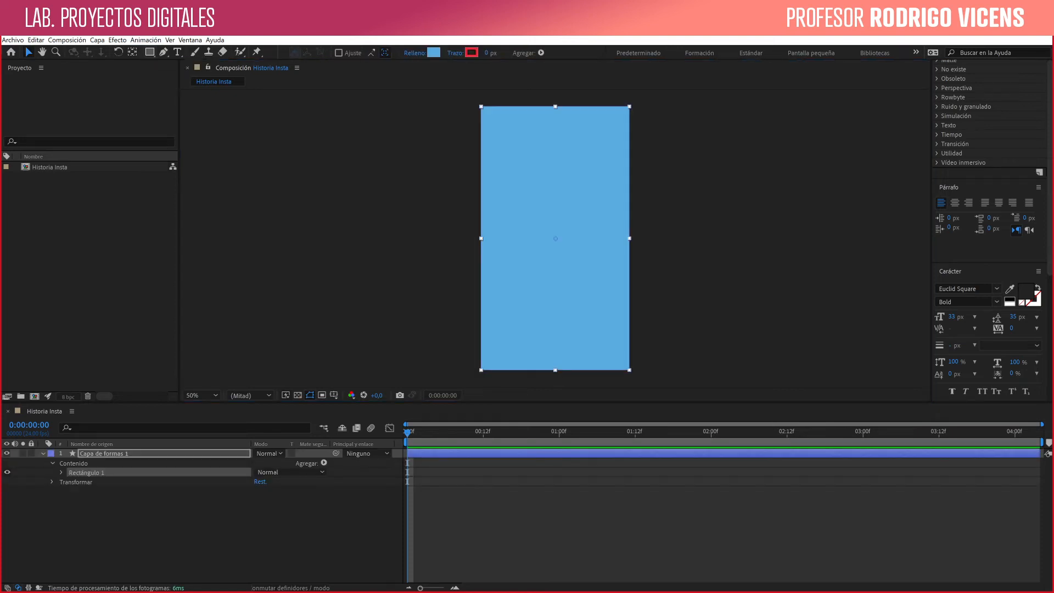
click(220, 532)
drag(408, 432, 452, 433)
key(Home)
key(ctrl+a)
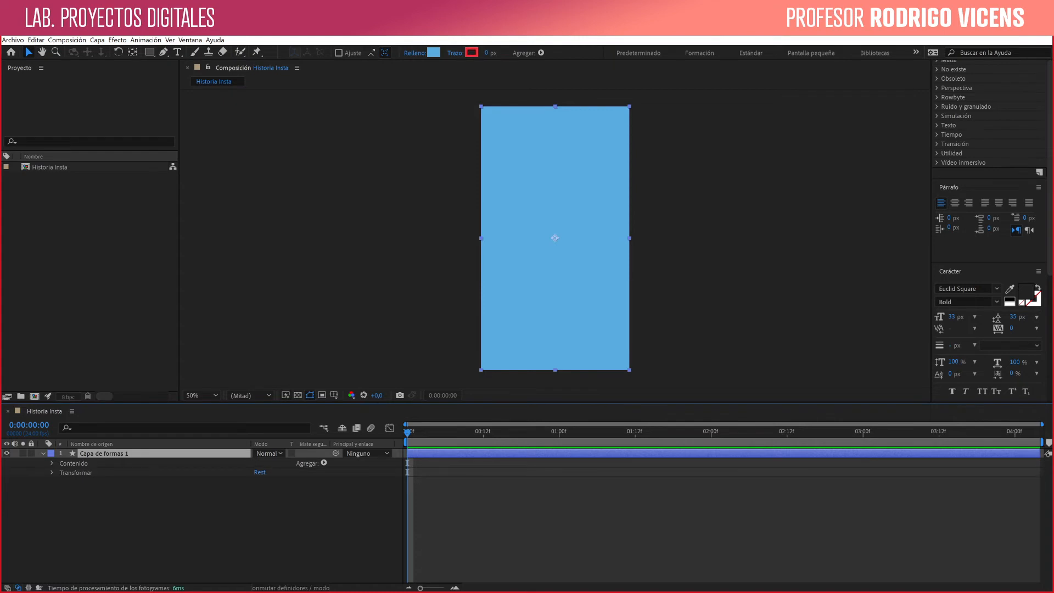
Select the shape layer's contents and move the blue rectangle down and to the right, partly outside the composition frame.
click(73, 463)
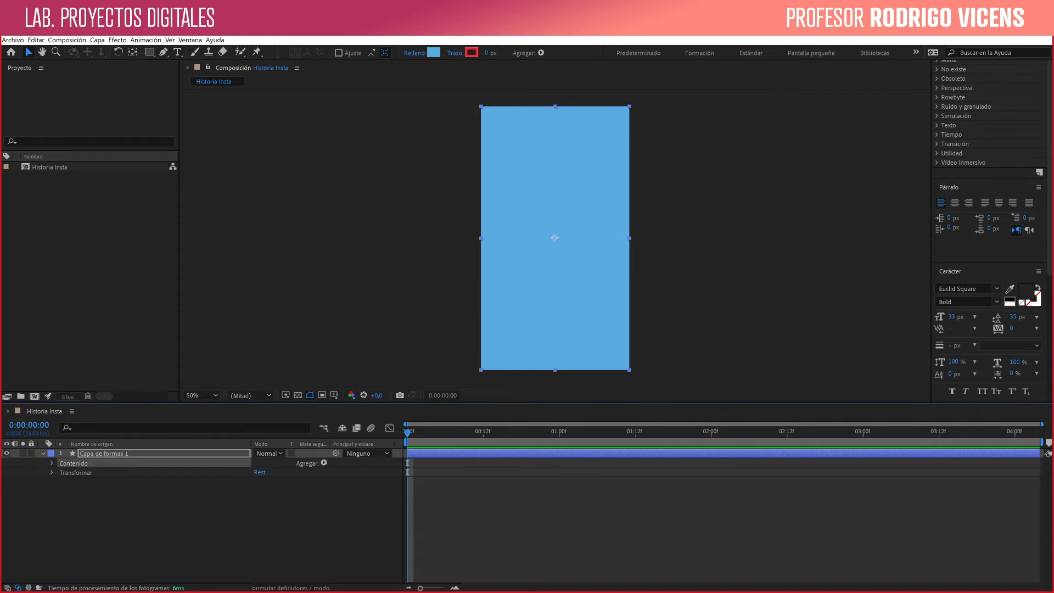
click(43, 454)
click(43, 453)
click(52, 463)
click(53, 463)
drag(551, 211, 566, 242)
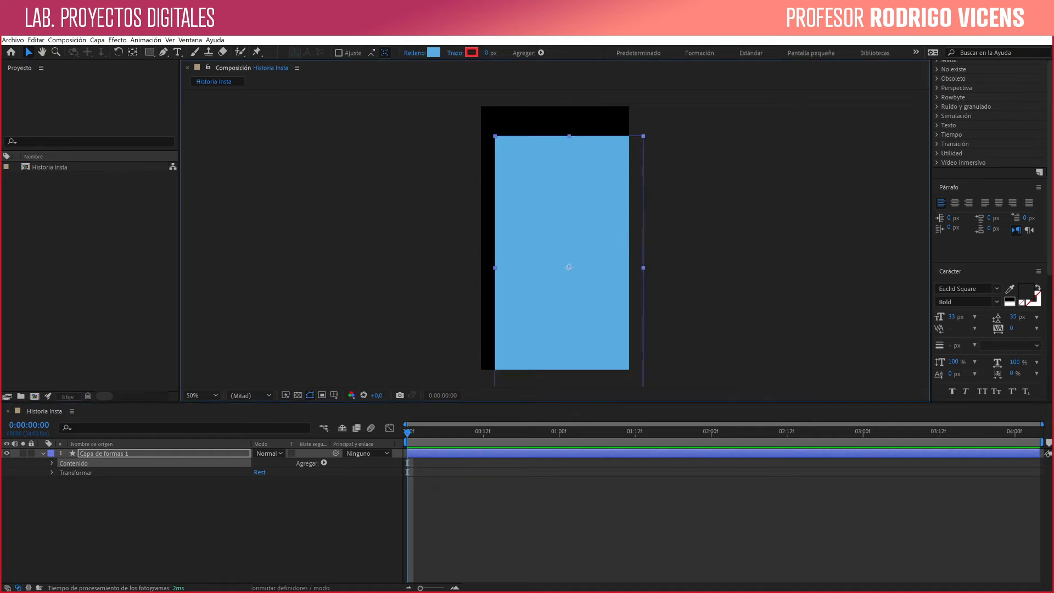
Undo the last move of the blue rectangle.
key(ctrl+z)
Try a small second rectangle with a 52 px red stroke inside the same shape layer, and delete it.
click(150, 53)
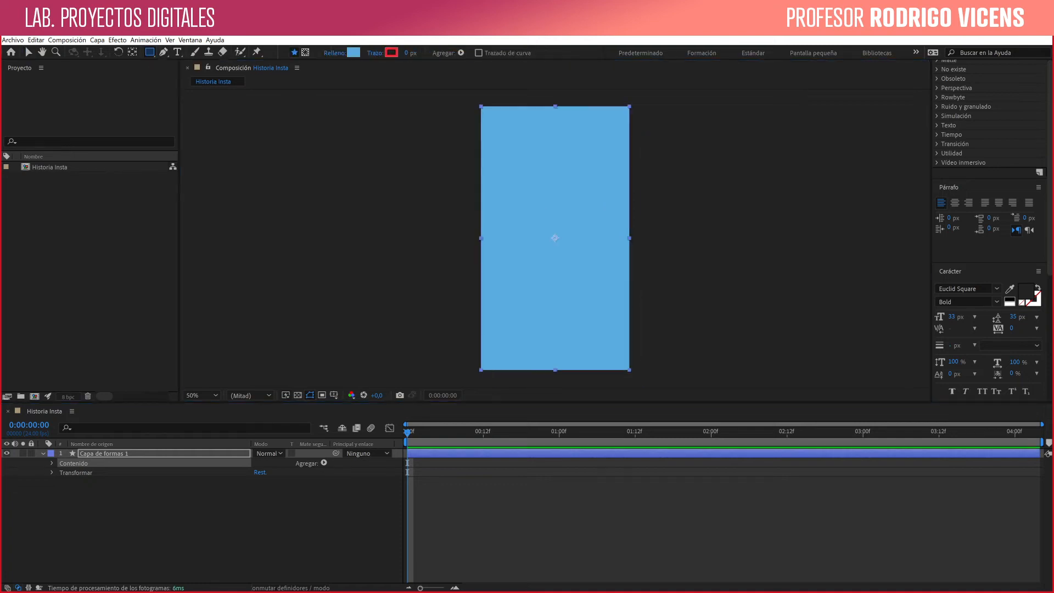
drag(525, 184, 525, 186)
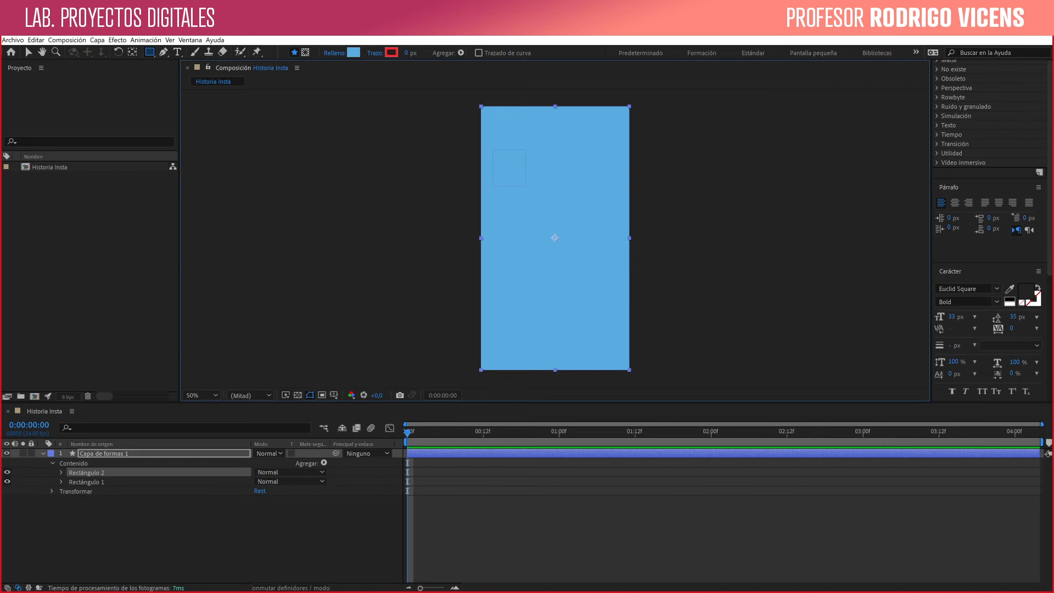
drag(406, 53, 435, 53)
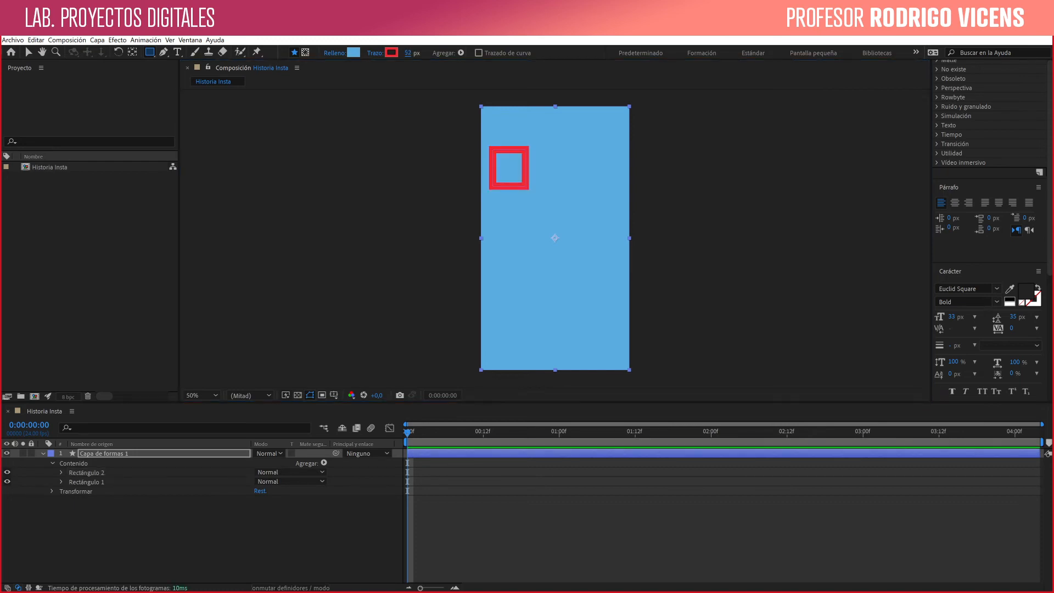
click(87, 473)
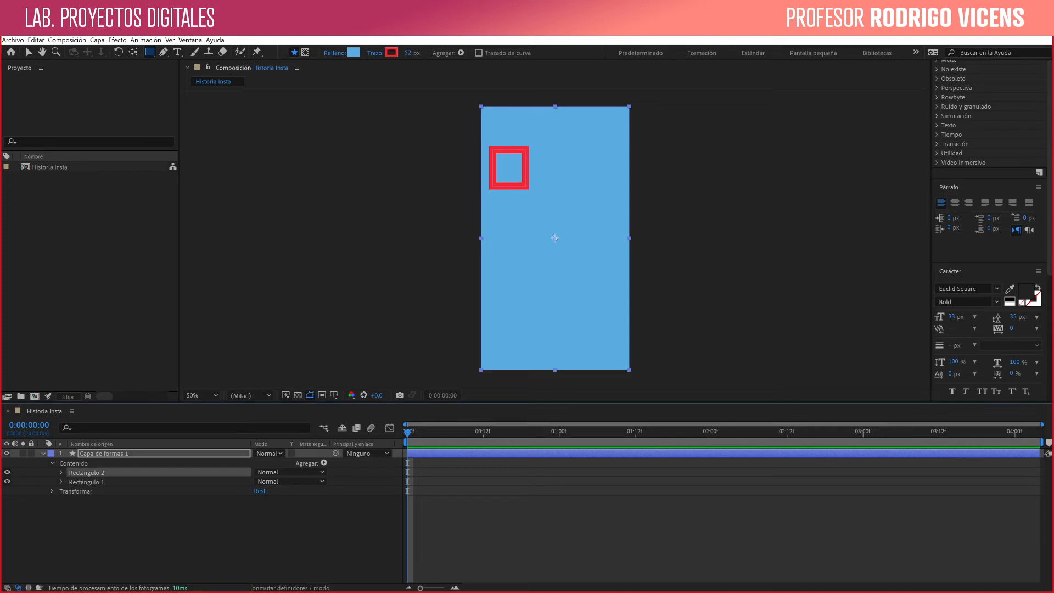
key(Delete)
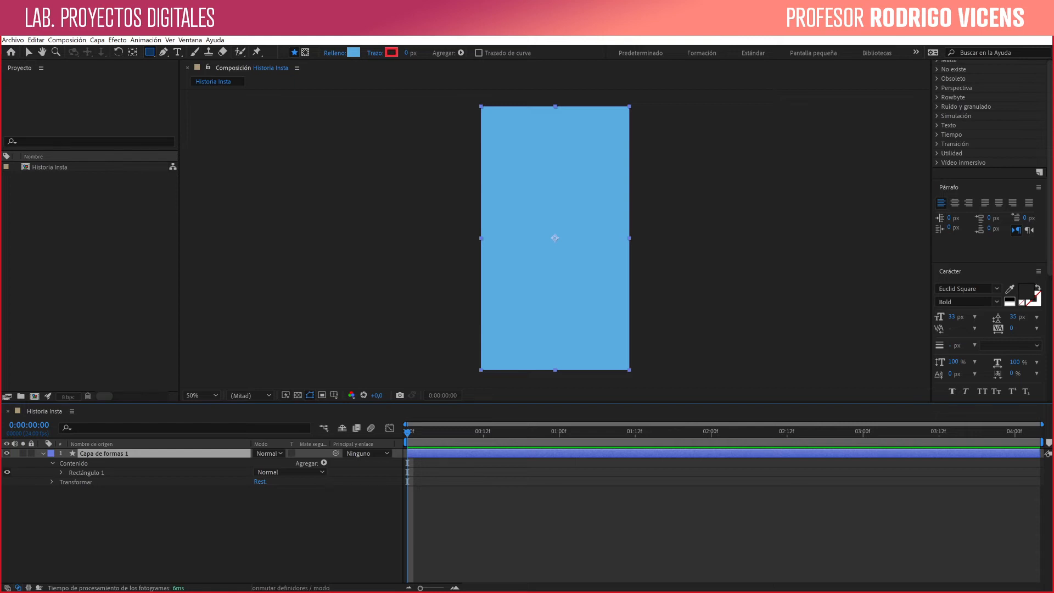
Collapse the blue rectangle's shape layer, rename it FONDO and leave it deselected.
click(86, 472)
click(73, 464)
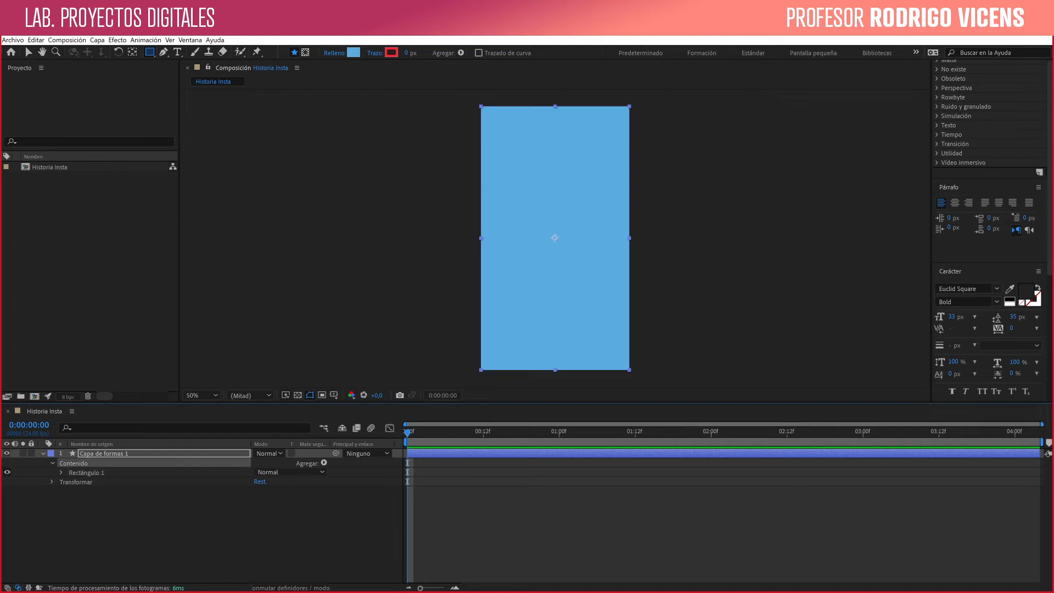
click(51, 463)
click(137, 527)
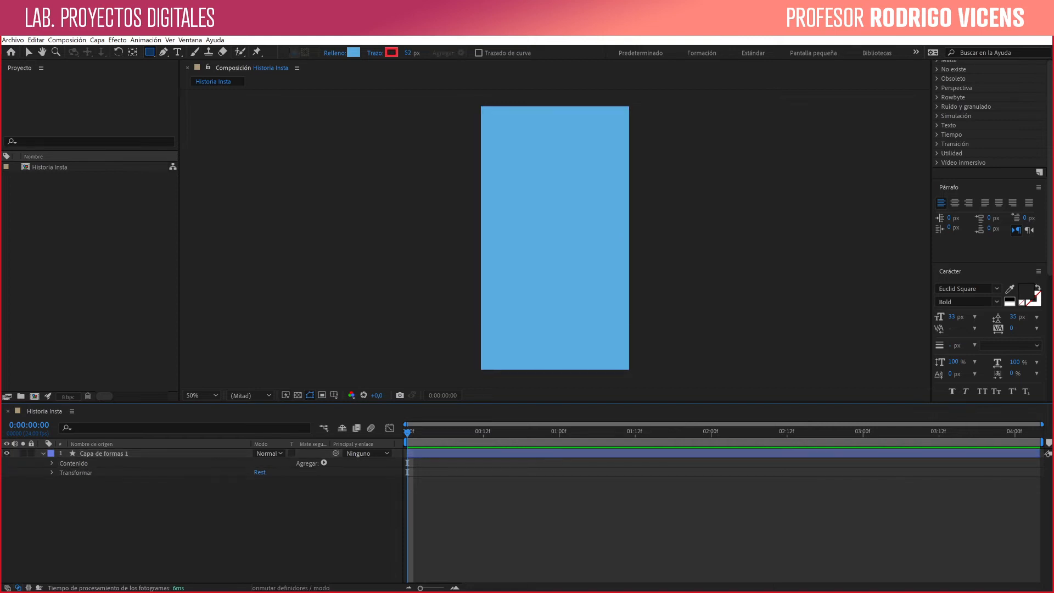
click(43, 453)
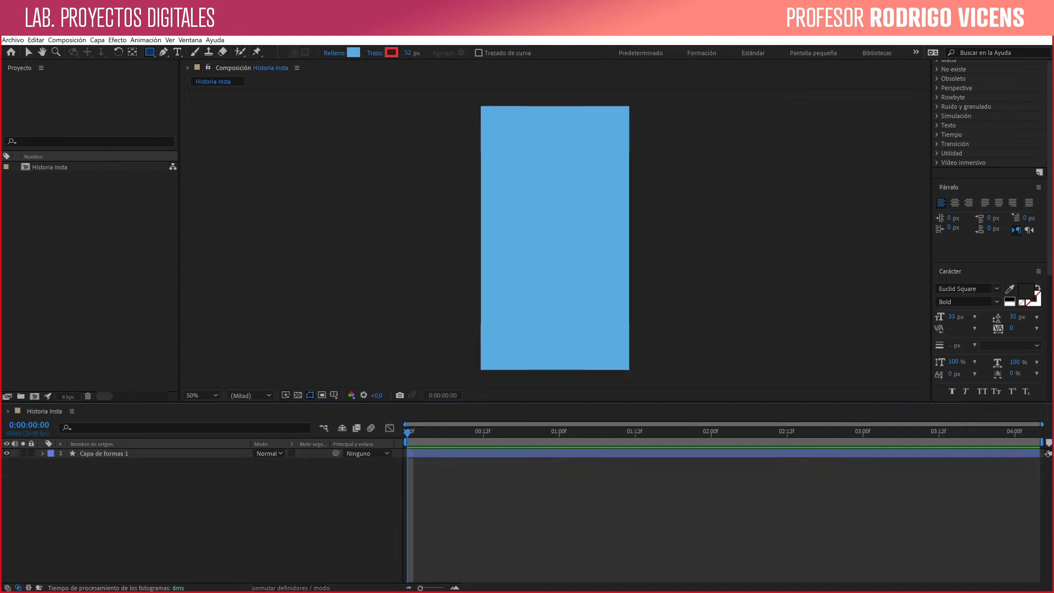
click(104, 453)
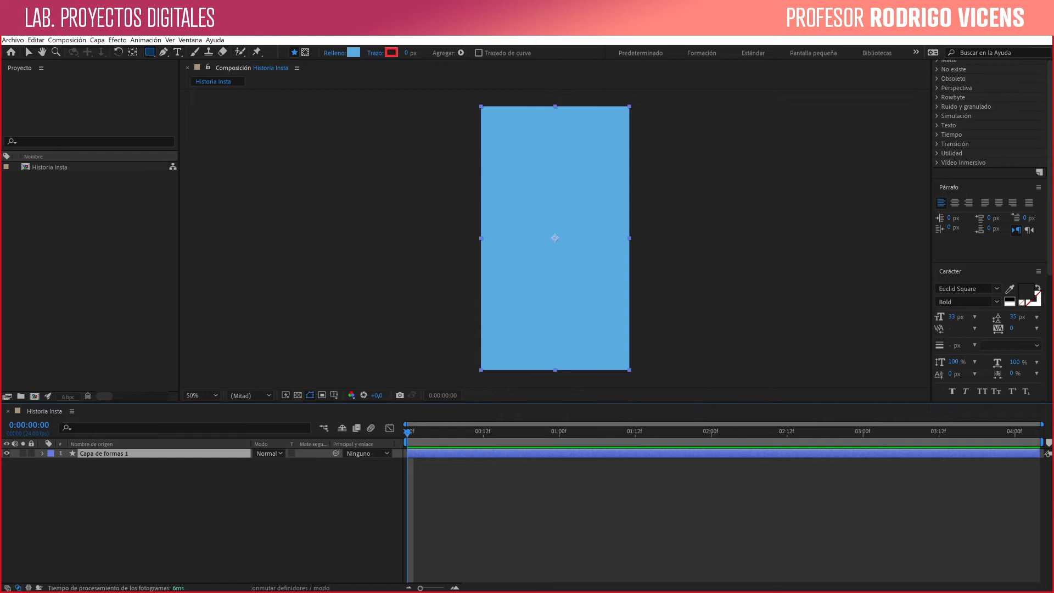
key(Return)
text(FONDO)
key(Return)
key(ctrl+shift+a)
click(91, 454)
key(ctrl+shift+a)
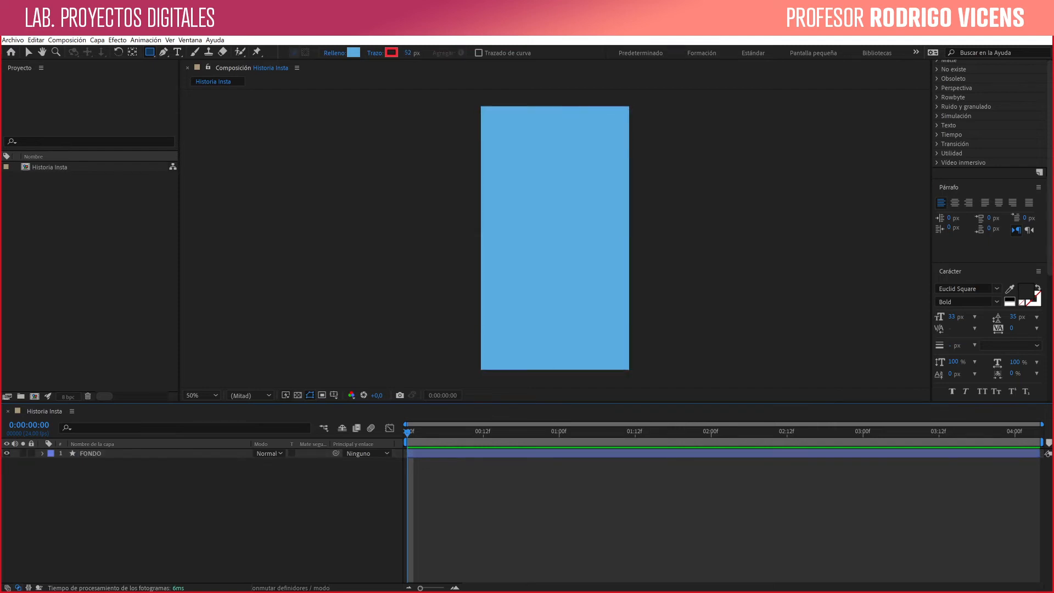
Draw a white circle on a new shape layer in the upper-left part of the frame, with its stroke width at 0 px.
click(149, 53)
click(219, 76)
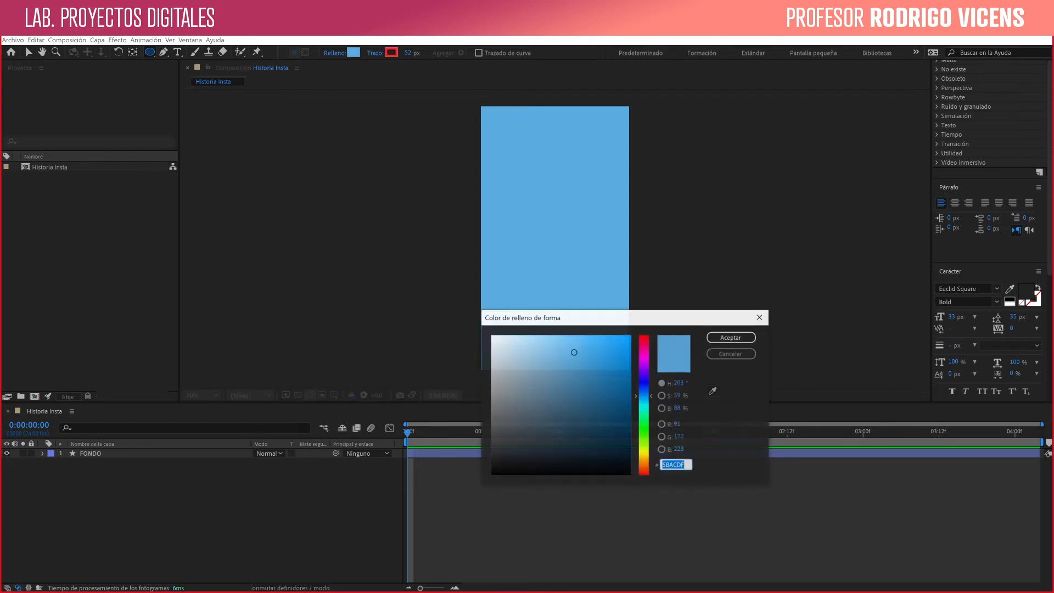
mouse_move(573, 352)
mouse_down()
mouse_move(532, 353)
mouse_move(492, 335)
mouse_up()
key(Return)
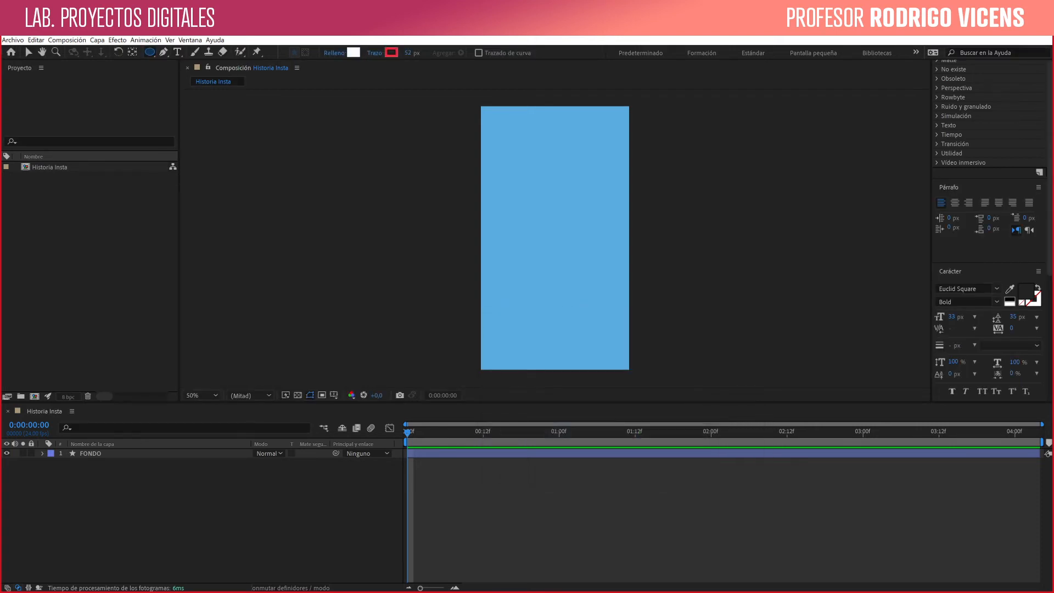
drag(499, 151, 545, 196)
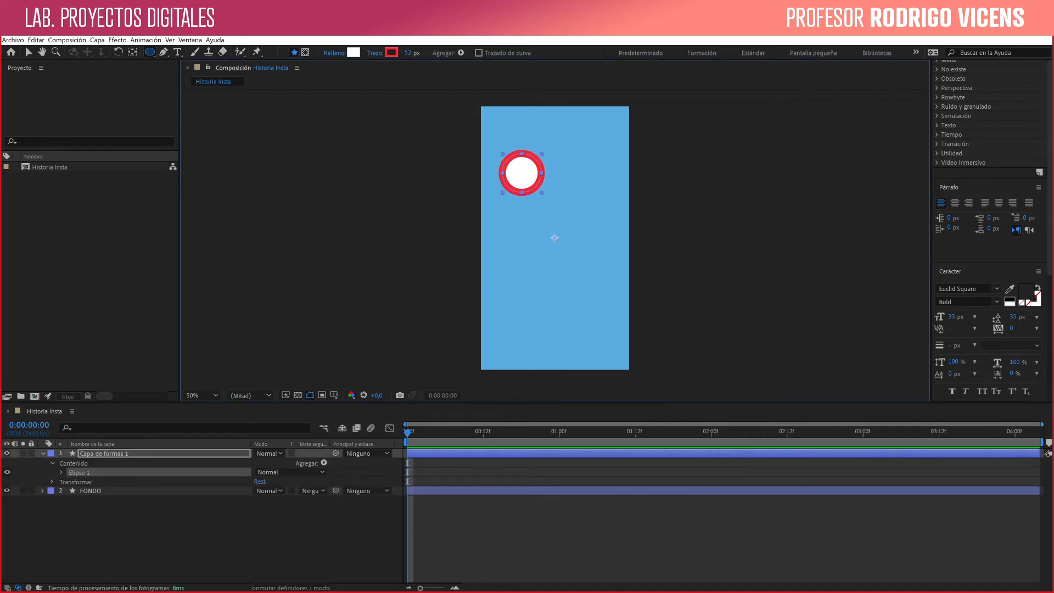
drag(407, 53, 377, 54)
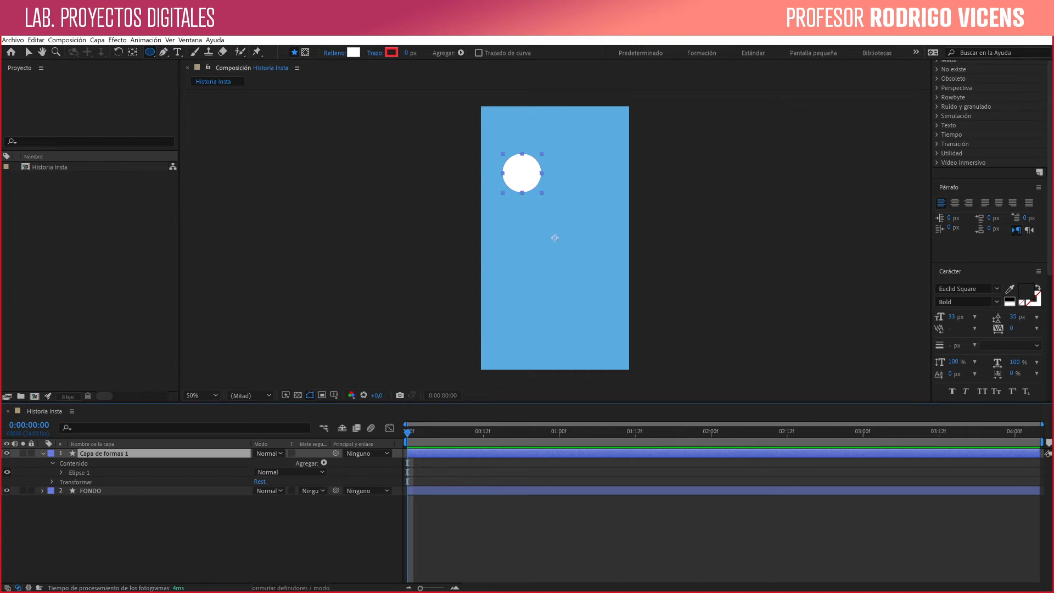
Add a white rounded rectangle below the circle in the same shape layer, and toggle its visibility off and on.
click(150, 52)
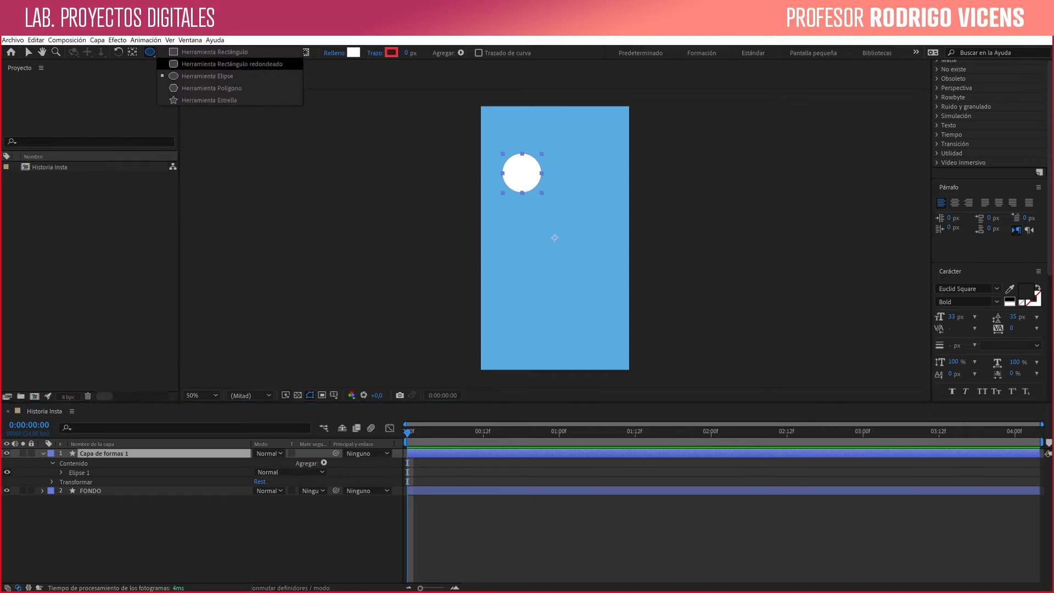
click(231, 64)
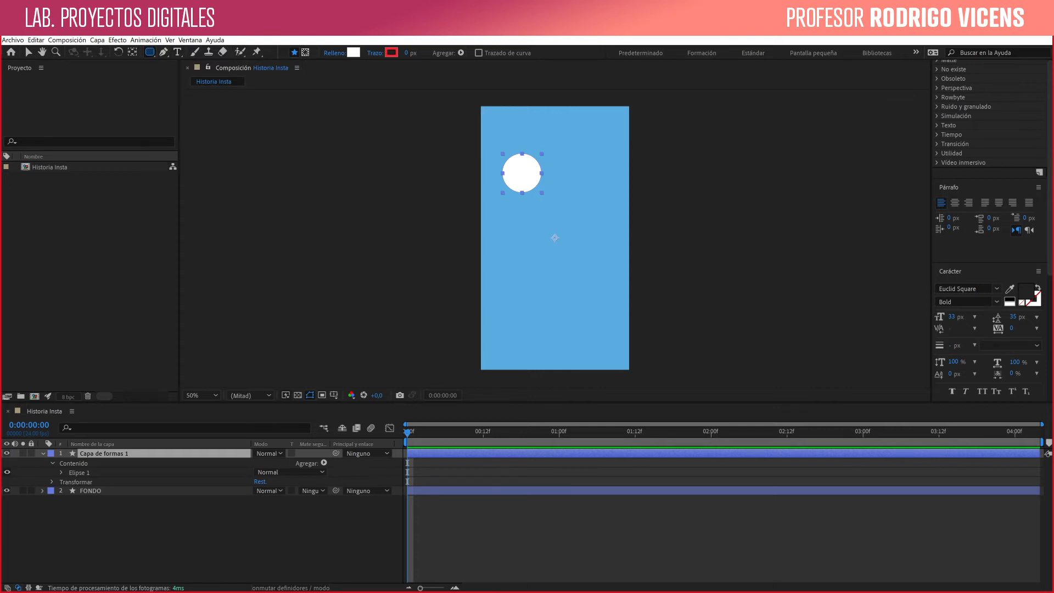
drag(501, 202, 560, 226)
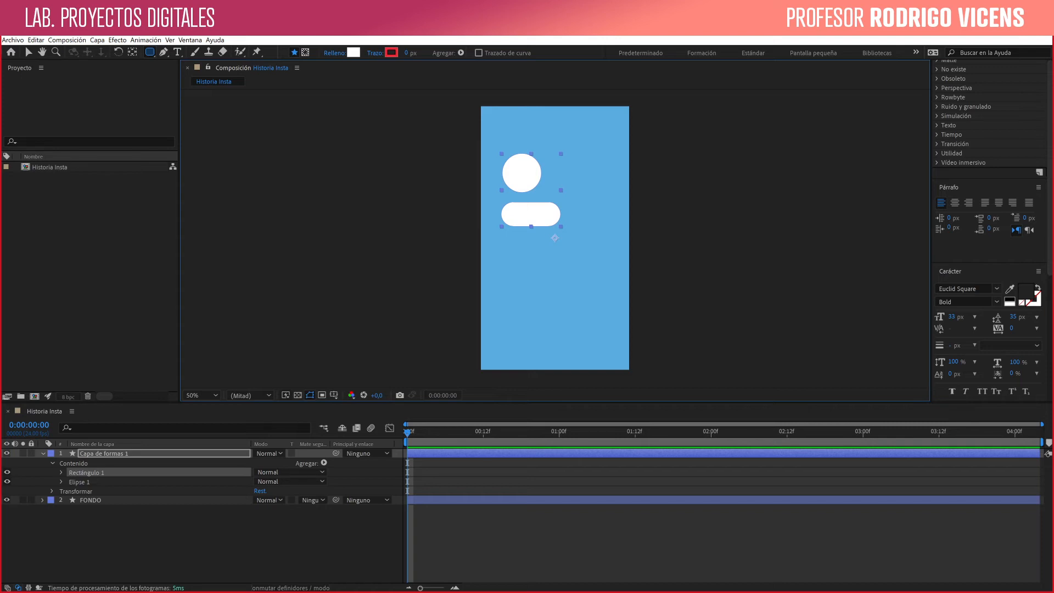
click(7, 472)
click(7, 472)
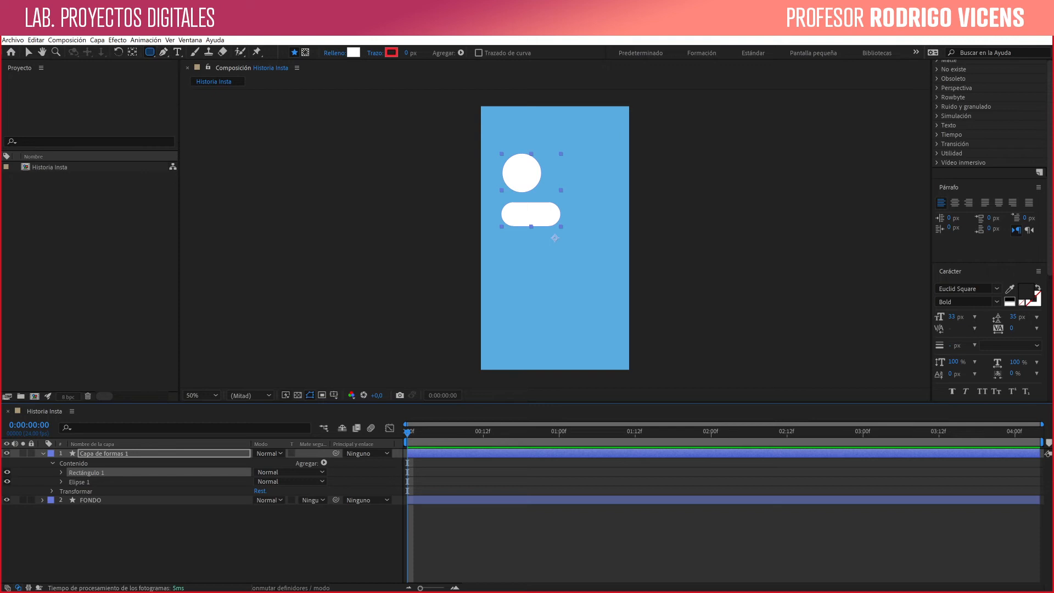
Add a smaller second white circle beside the first one in the same shape layer.
click(150, 52)
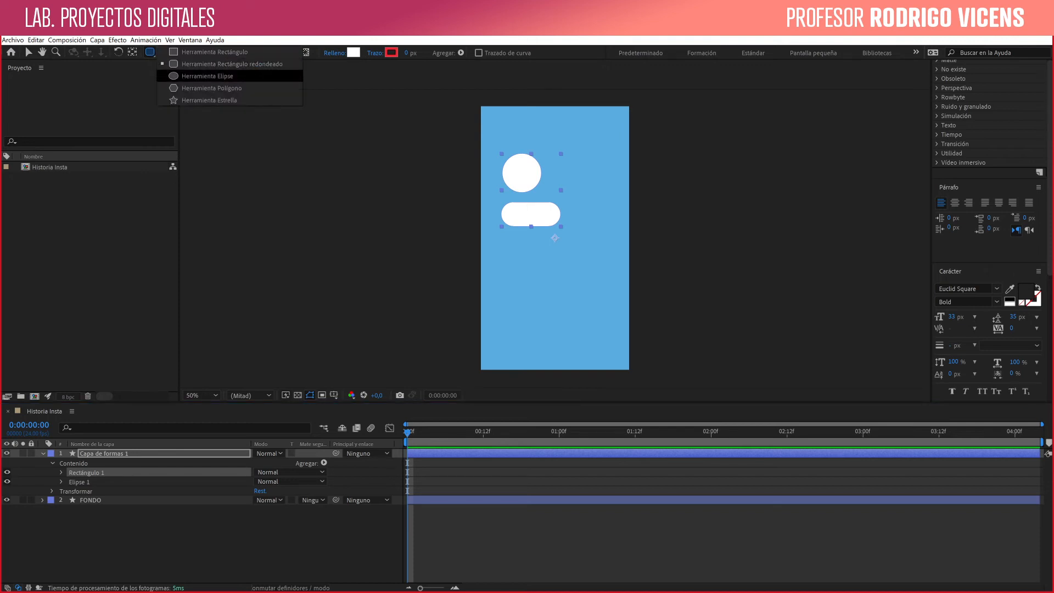
click(209, 76)
drag(553, 164, 581, 191)
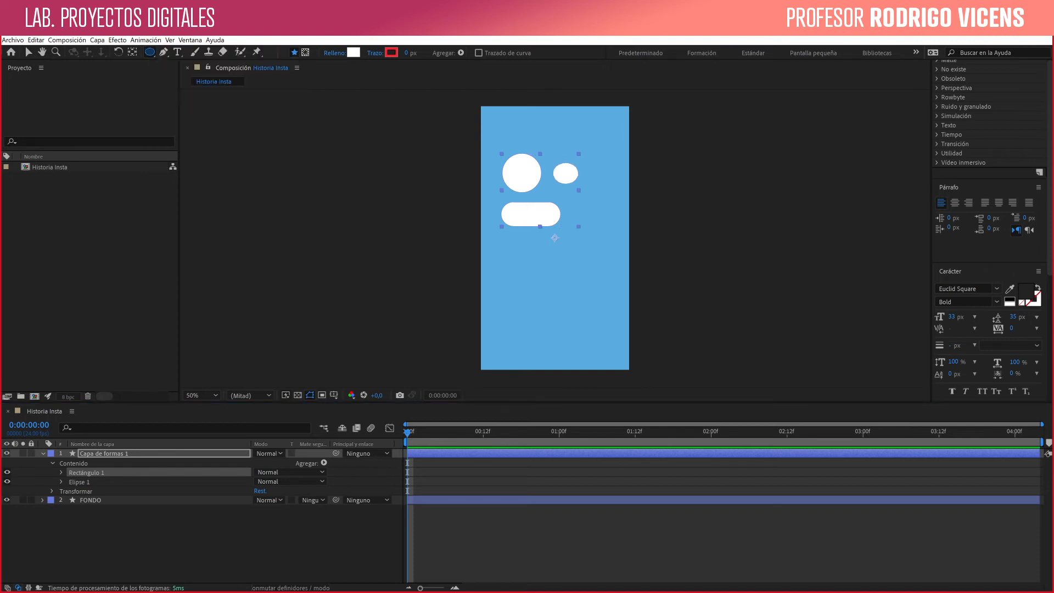
Scale down the first circle and arrange both circles above the rounded rectangle like a face.
key(v)
click(79, 491)
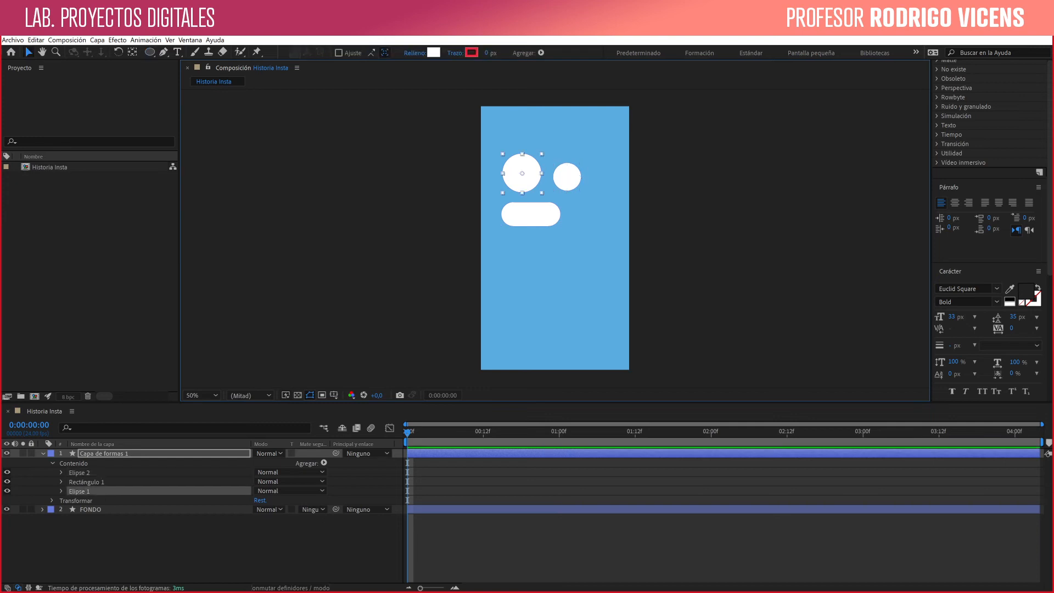
drag(542, 193, 521, 171)
click(84, 481)
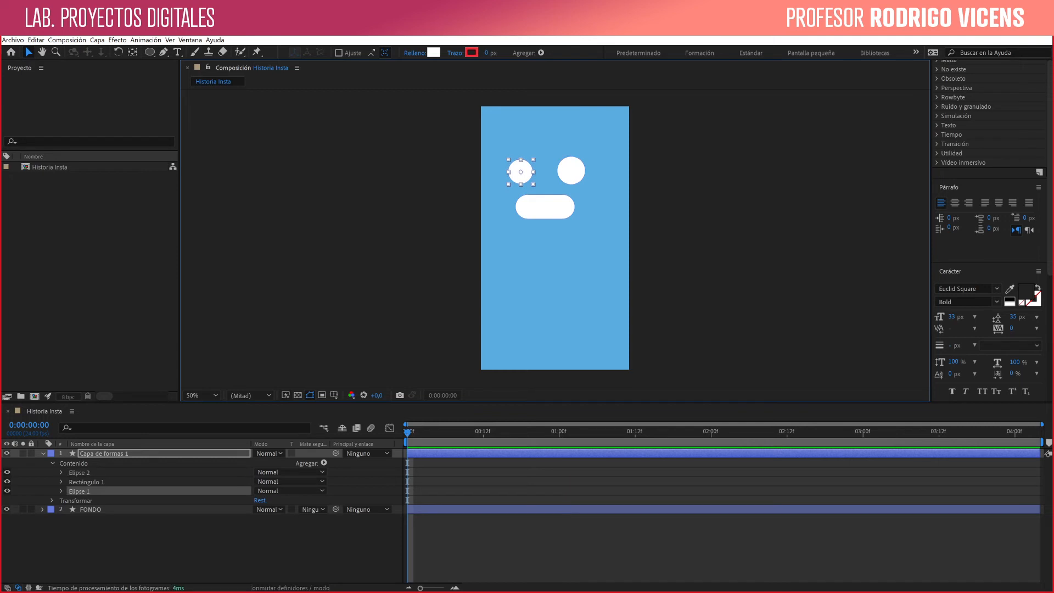
Group the two circles and the rounded rectangle, and scale the group down to about half its size at 0:00:00:15.
click(571, 170)
shift+click(86, 481)
shift+click(79, 491)
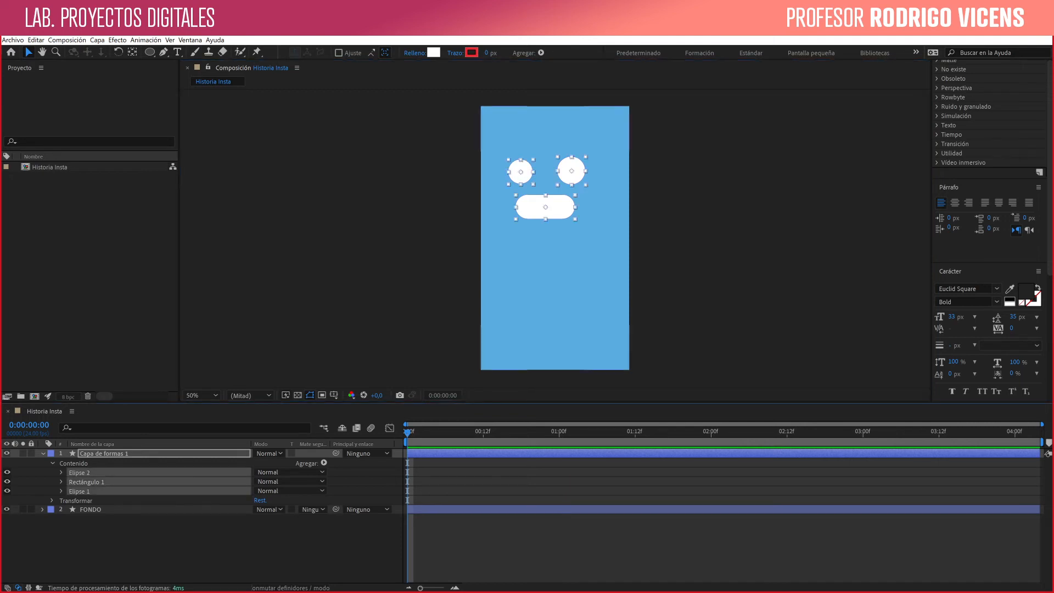
key(ctrl+g)
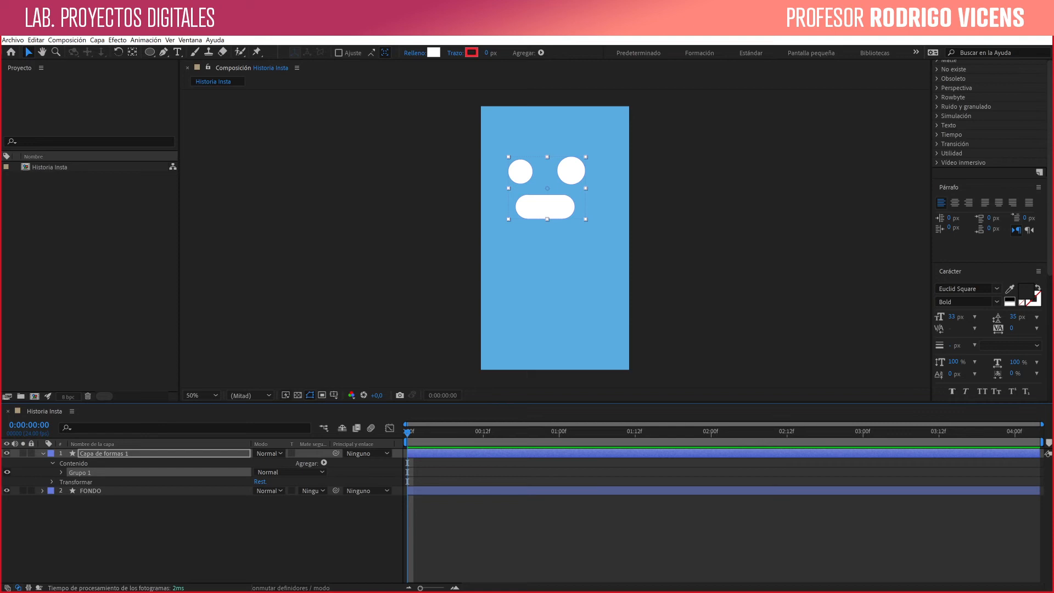
drag(408, 432, 502, 432)
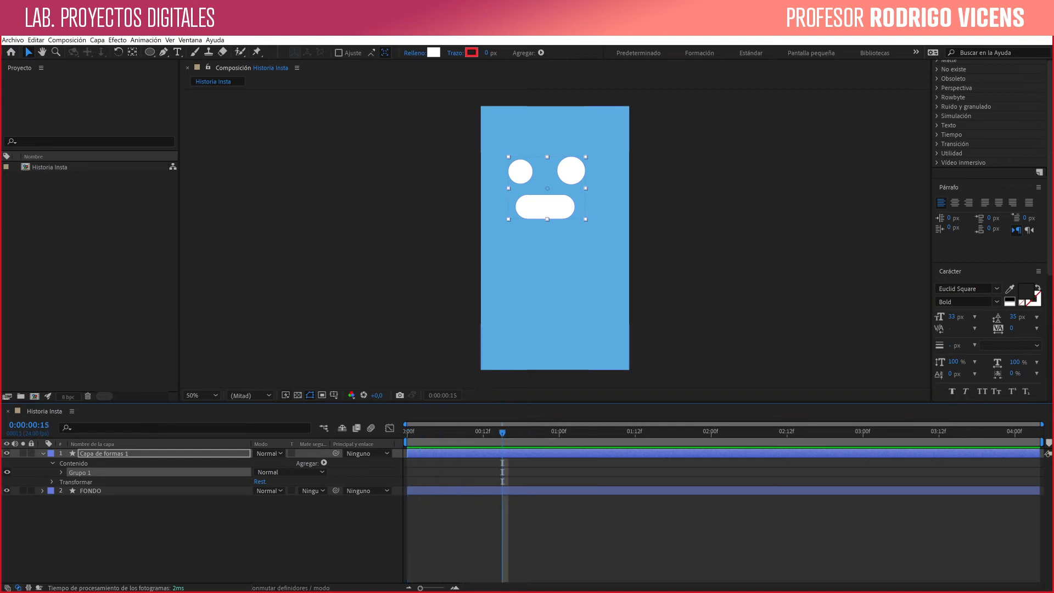
mouse_move(545, 207)
mouse_down()
mouse_move(552, 225)
mouse_move(595, 237)
mouse_move(554, 206)
mouse_up()
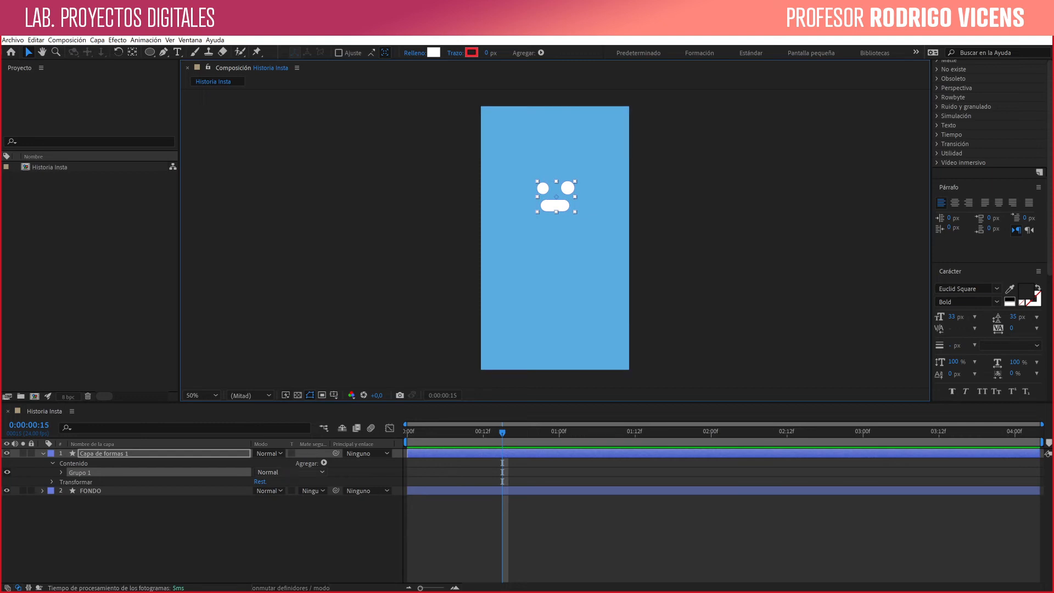
Add a Repeater to the group with 10 copies, position 166,0, scale 61% and rotation -2°.
click(324, 463)
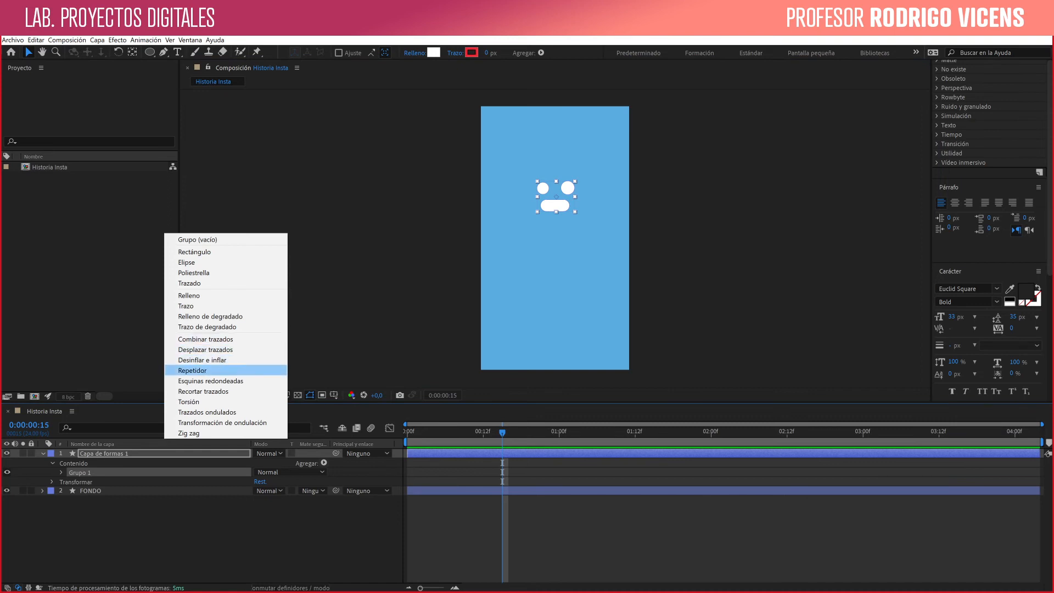
click(192, 370)
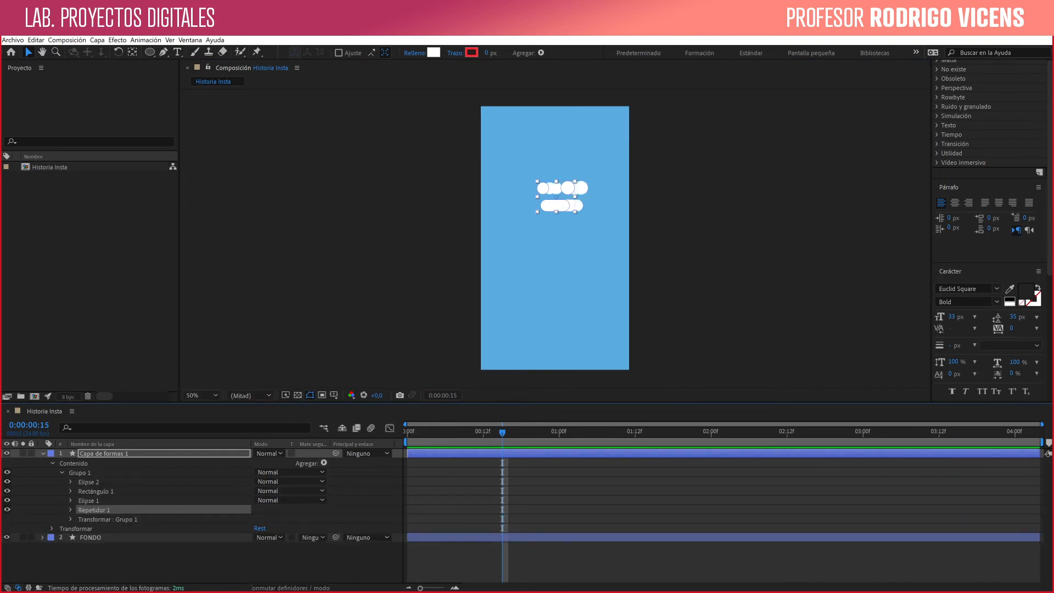
click(71, 510)
mouse_move(258, 519)
mouse_down()
mouse_move(285, 518)
mouse_move(253, 519)
mouse_up()
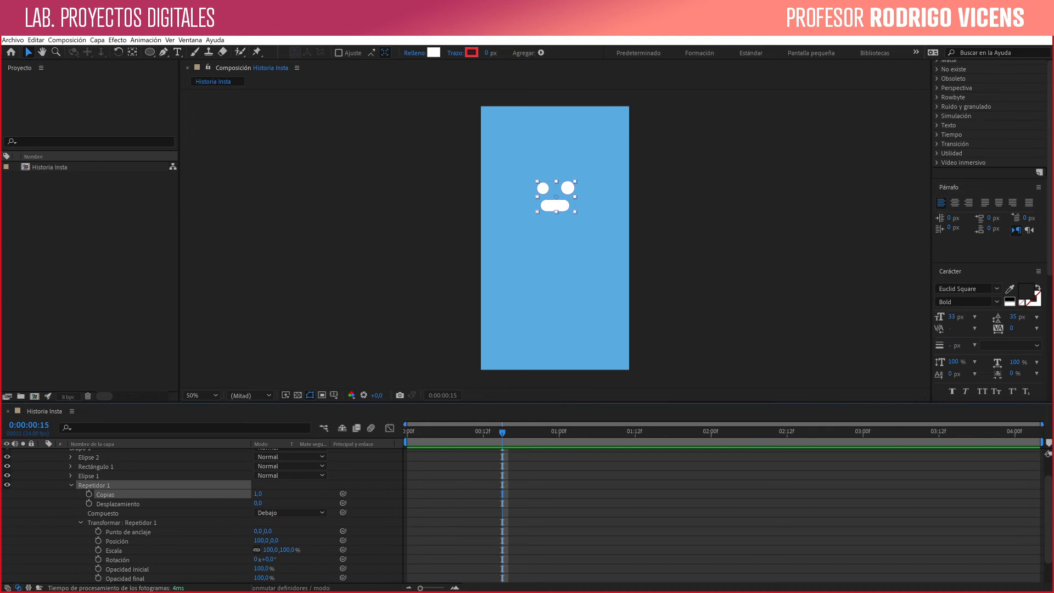
drag(258, 540, 278, 540)
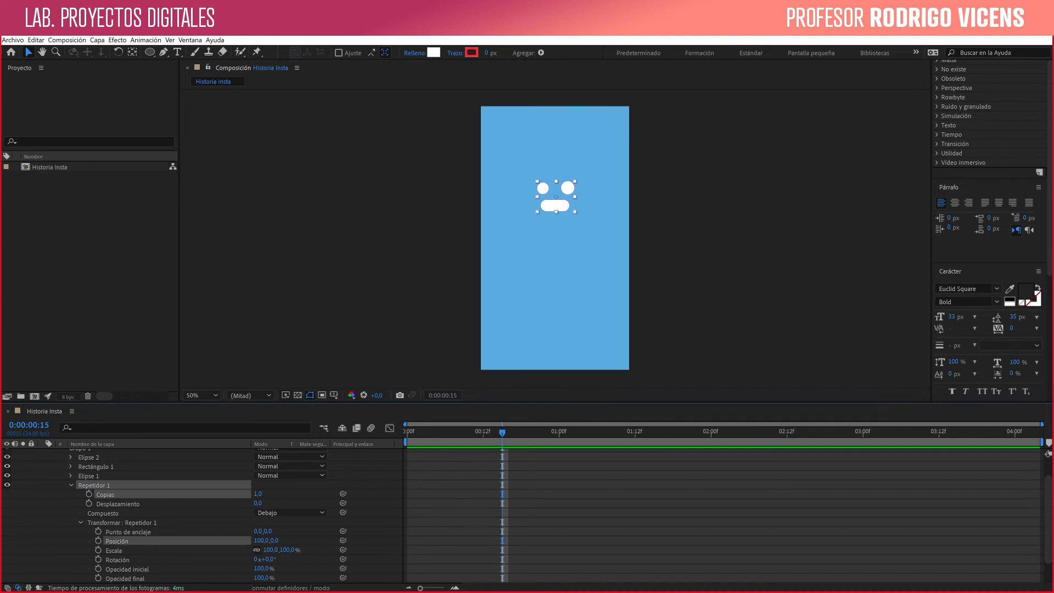
drag(257, 494, 262, 494)
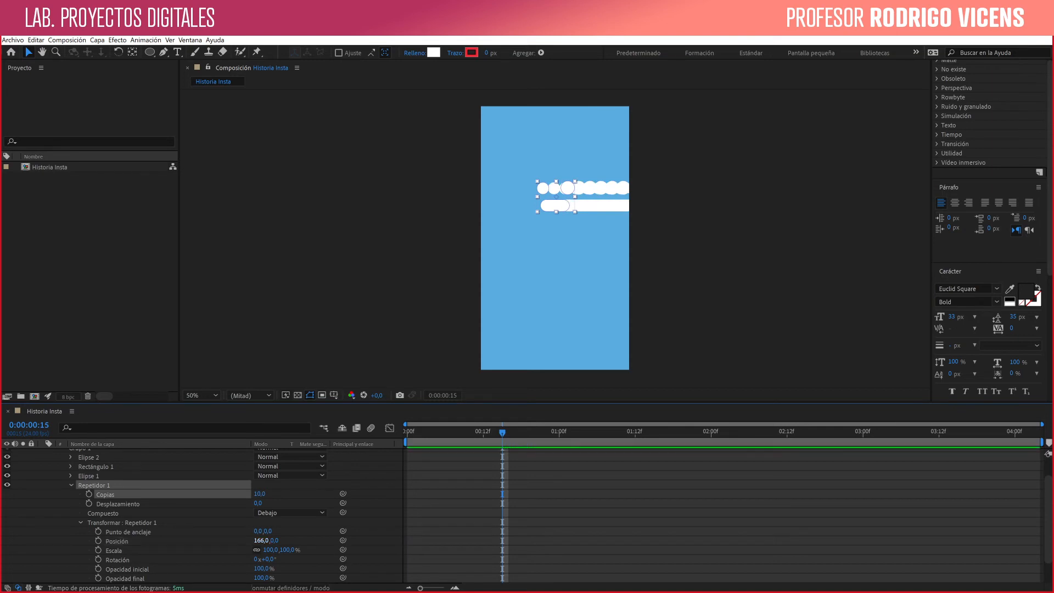
mouse_move(269, 558)
mouse_down()
mouse_move(287, 558)
mouse_move(249, 549)
mouse_up()
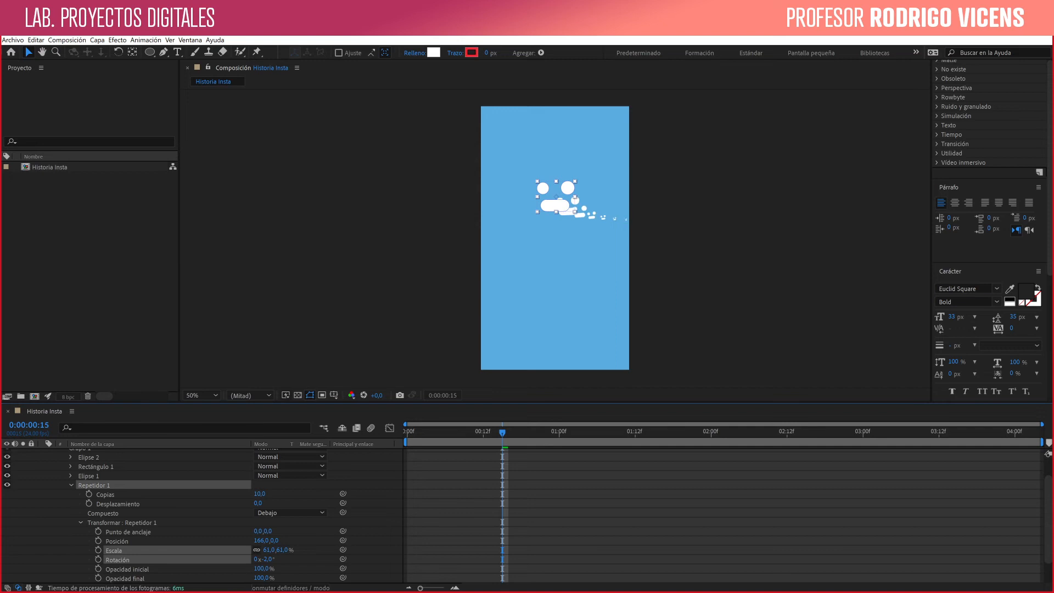
key(F2)
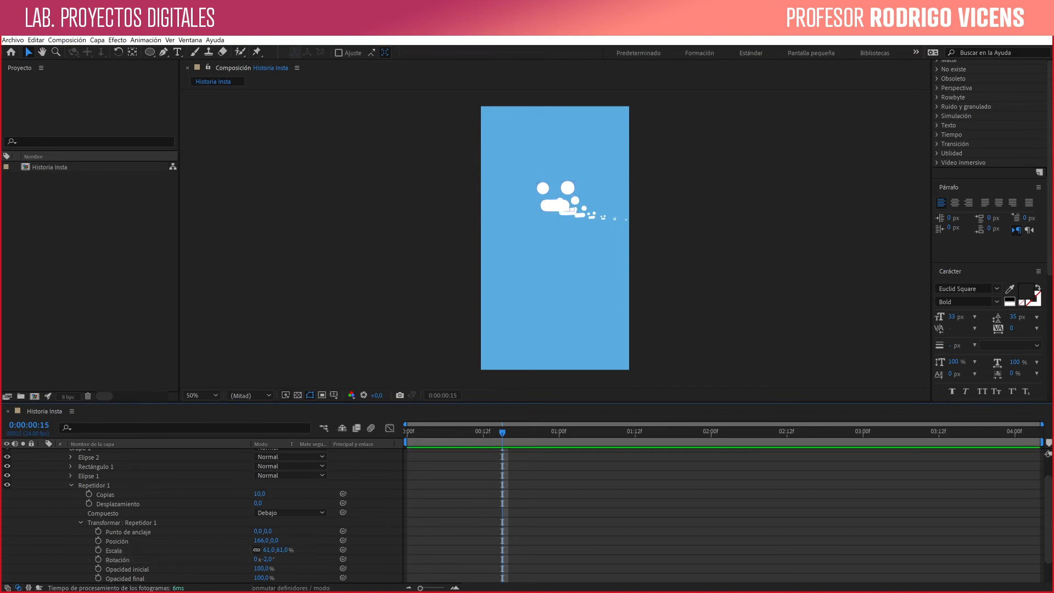
Hide the Repeater's effect on the face group and deselect everything.
click(94, 485)
click(7, 484)
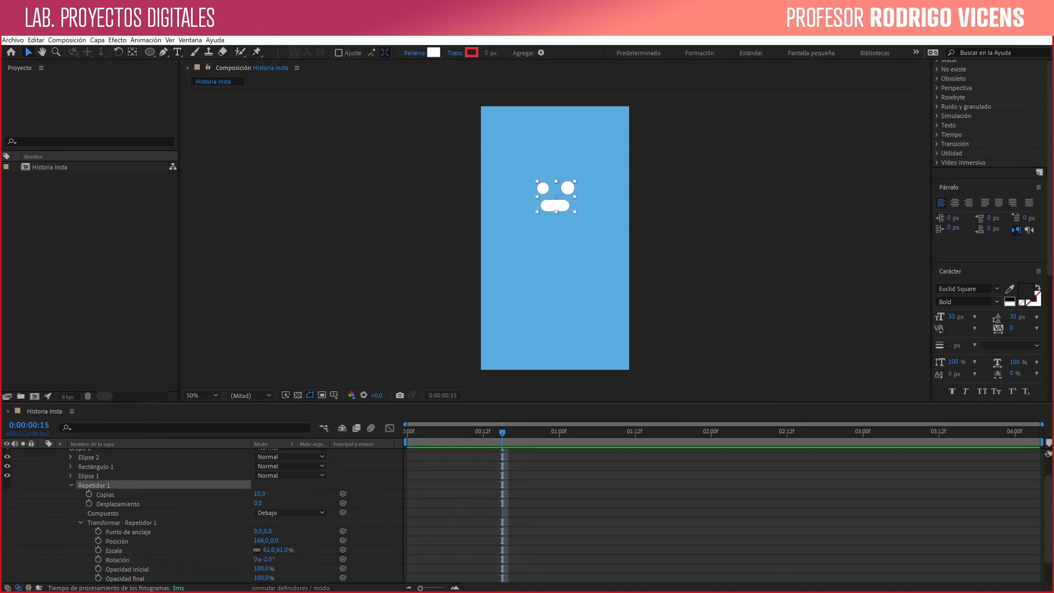
key(F2)
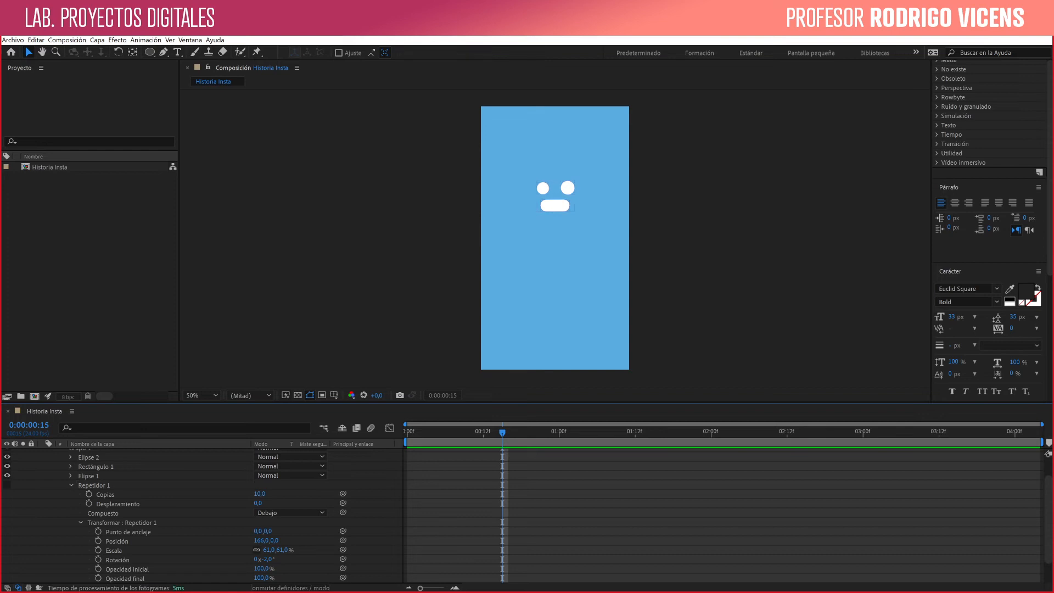
Rename the face group inside the shape layer as Carita.
scroll(197, 516, up, 1)
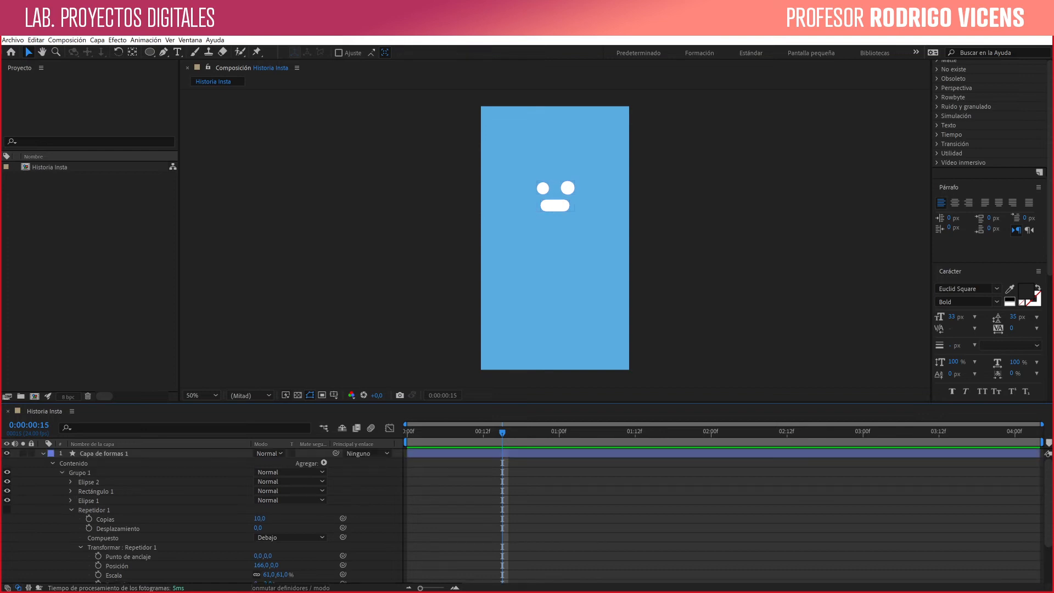
click(61, 473)
click(104, 454)
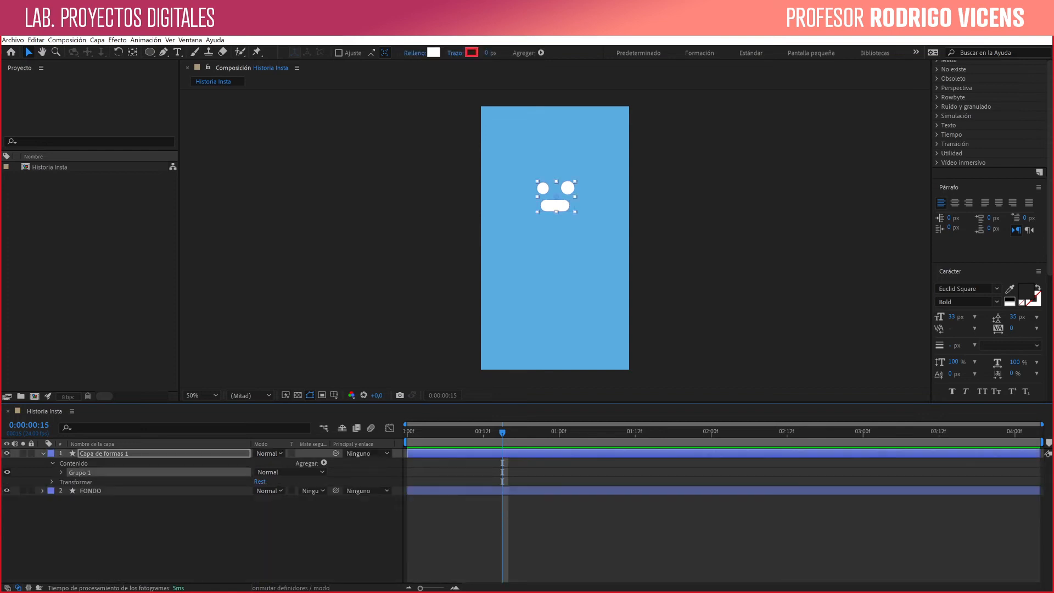
key(Return)
text(Carita)
key(Return)
Select the shapes inside the Carita group one by one and try a wider stroke on Elipse 2.
click(61, 472)
scroll(88, 472, down, 1)
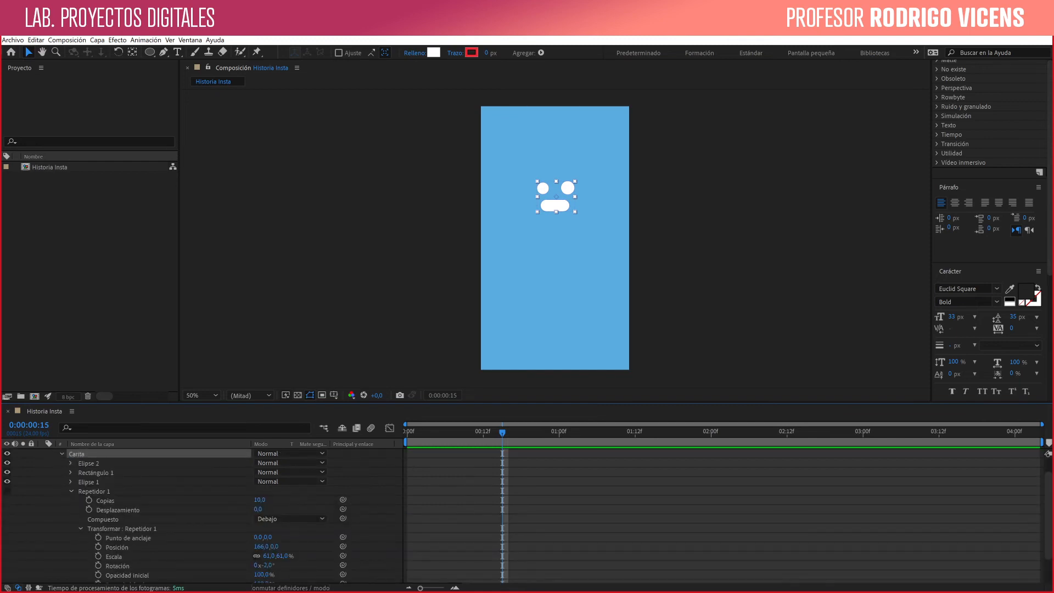
click(89, 464)
click(94, 472)
click(89, 482)
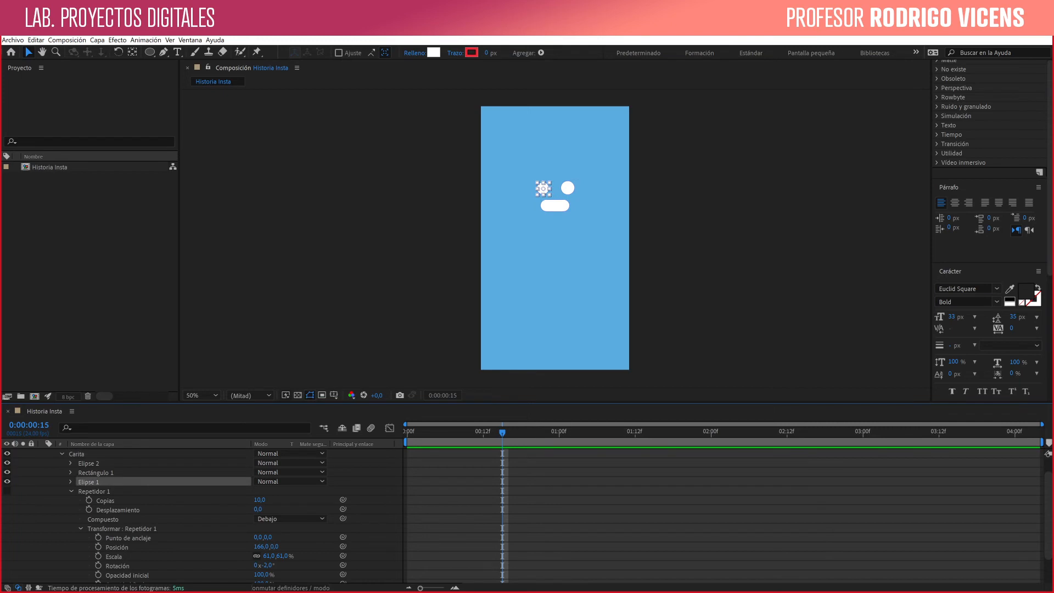
click(88, 463)
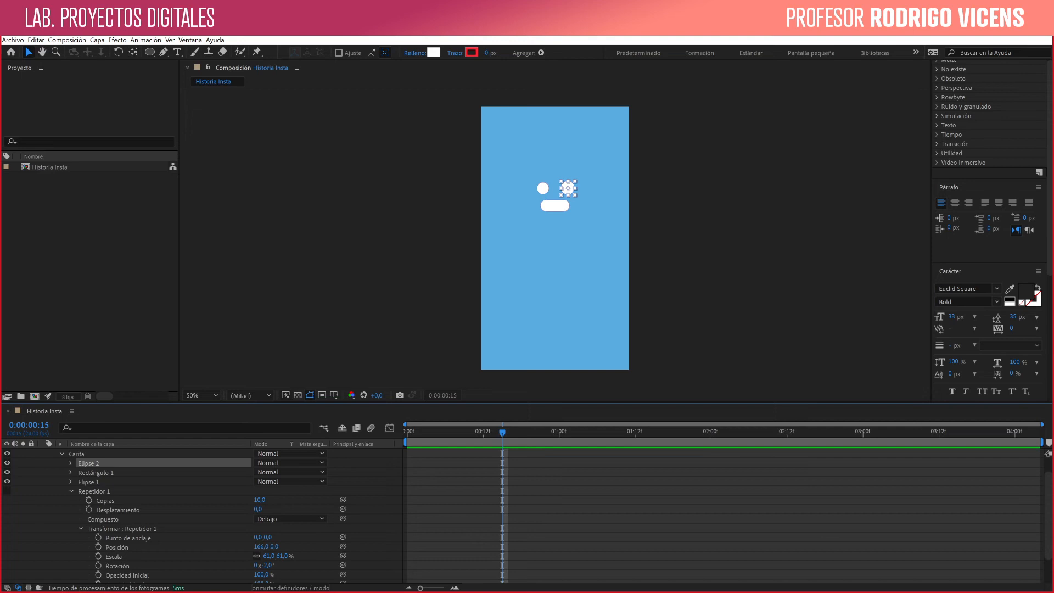
drag(487, 53, 510, 53)
key(ctrl+z)
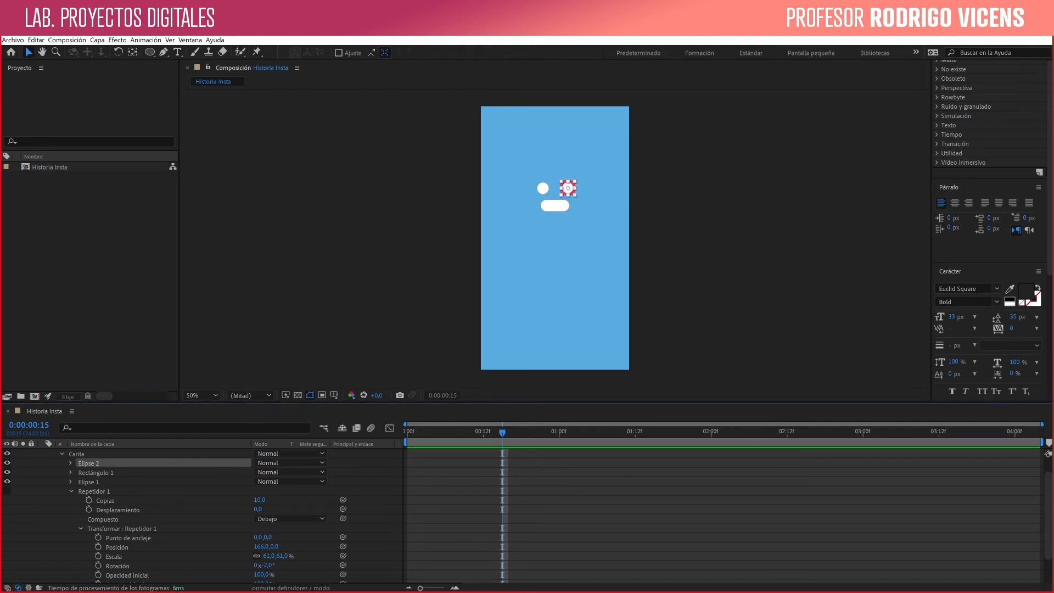
click(70, 462)
click(71, 463)
click(61, 454)
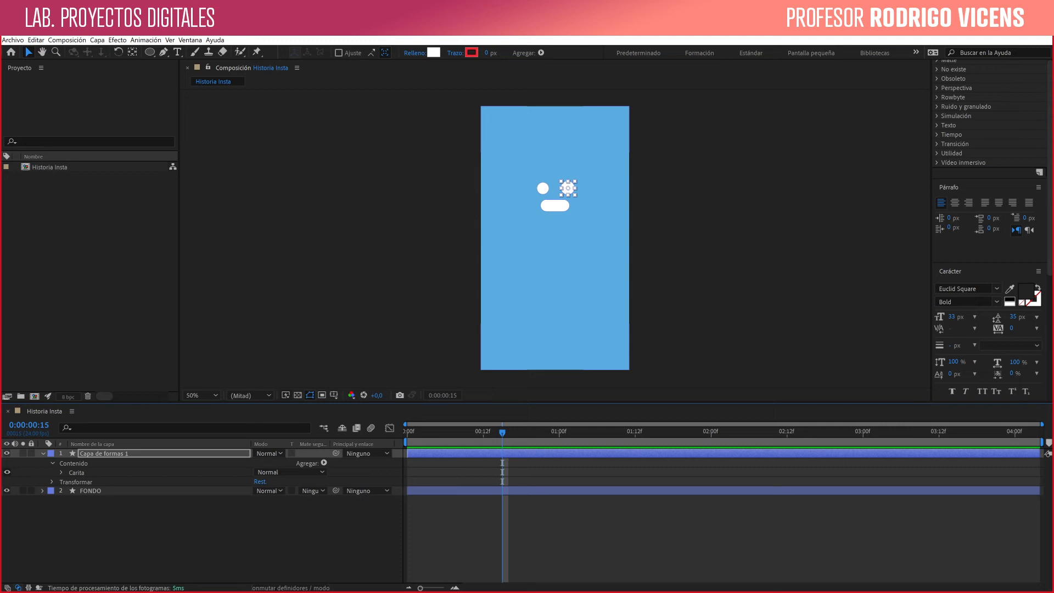
Return to the start of the timeline and rename the face's shape layer as Carita.
click(698, 230)
key(z)
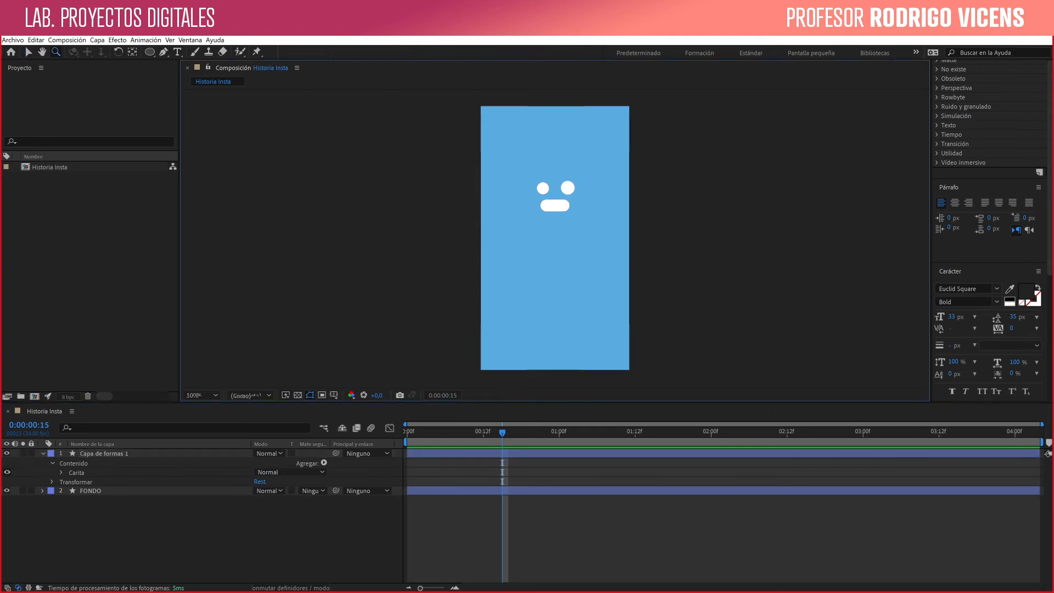
click(574, 143)
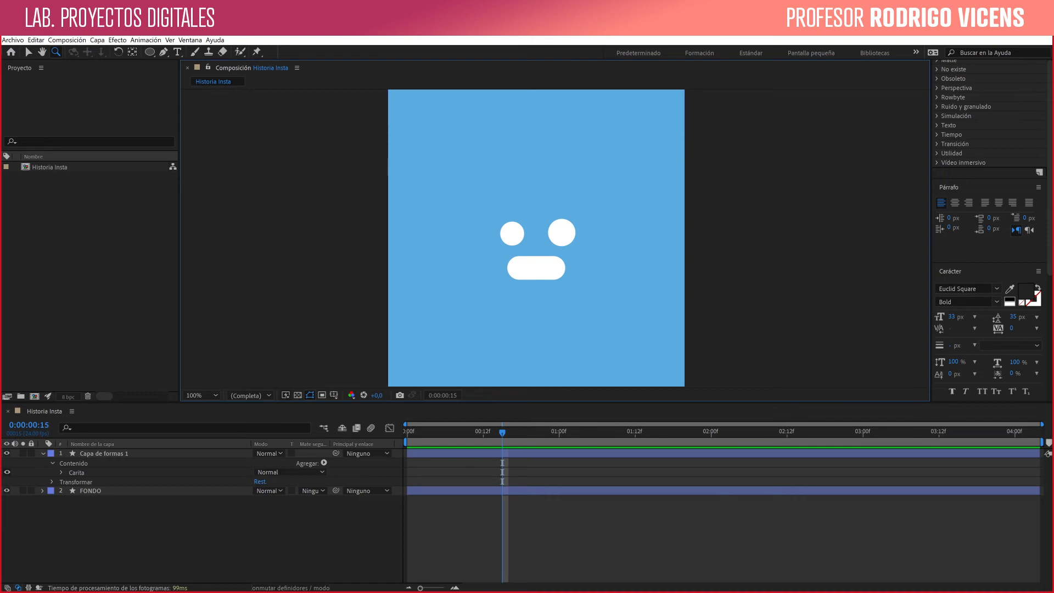
key(Home)
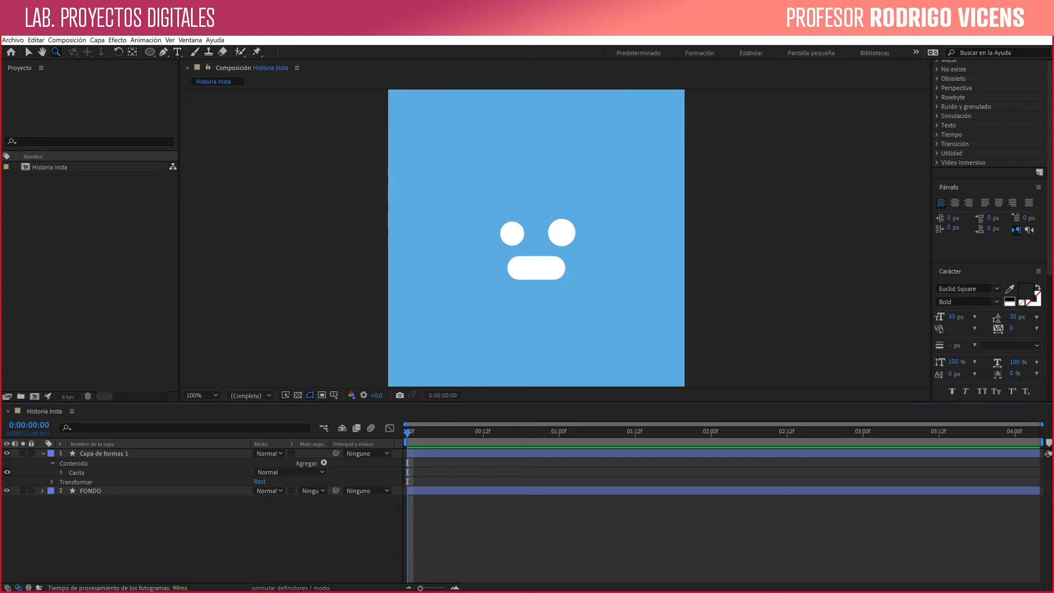
click(104, 453)
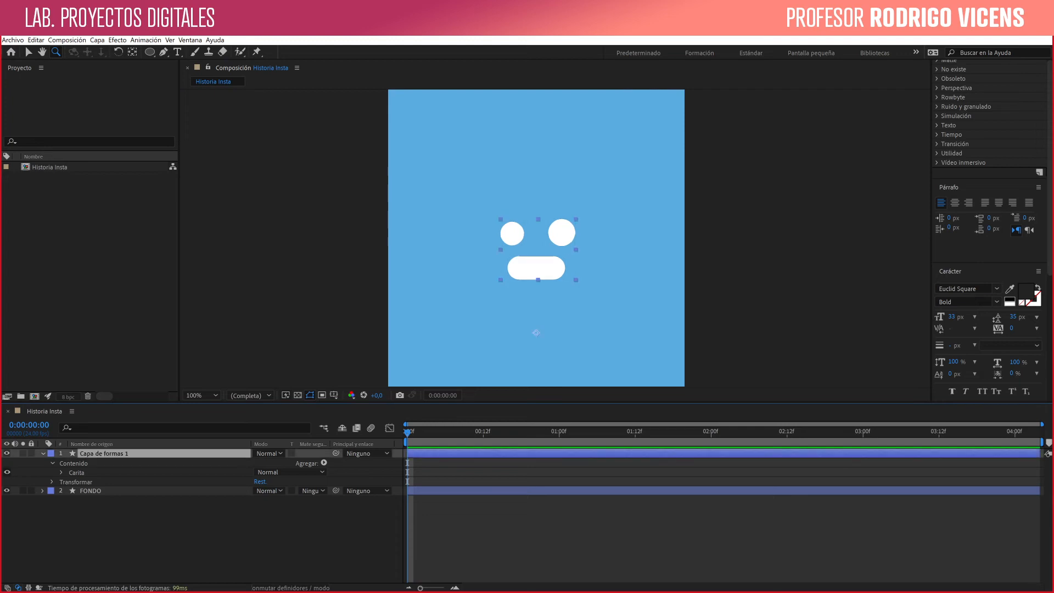
key(Return)
text(Ca)
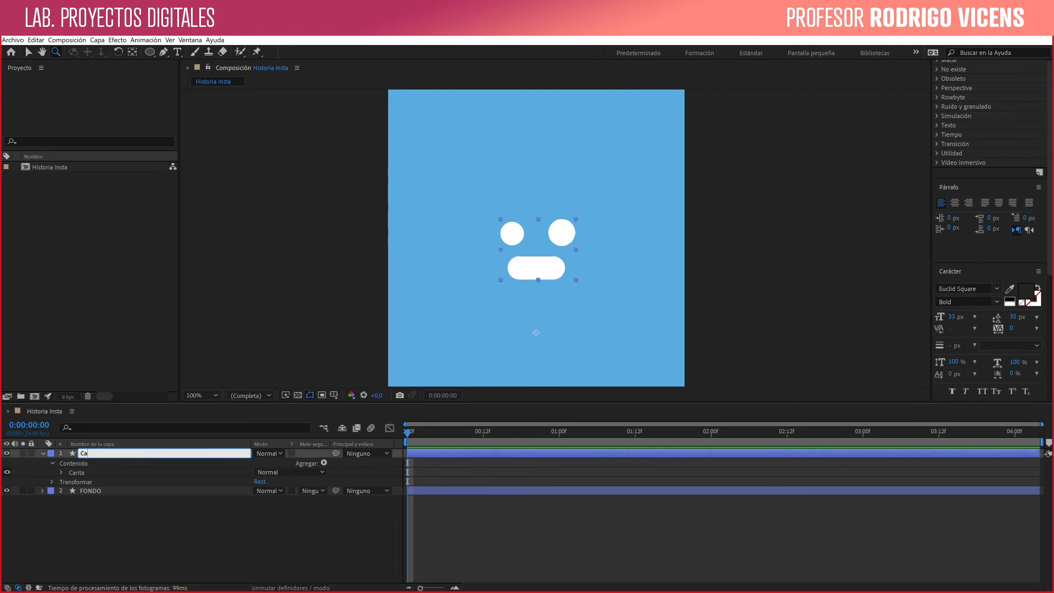
text(rita)
key(Return)
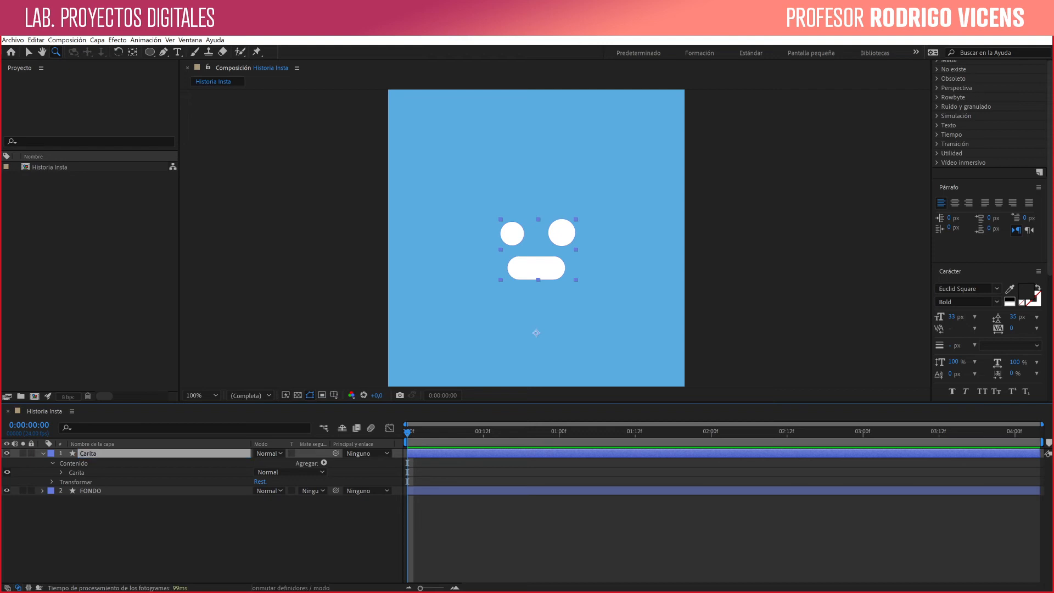
key(ctrl+shift+a)
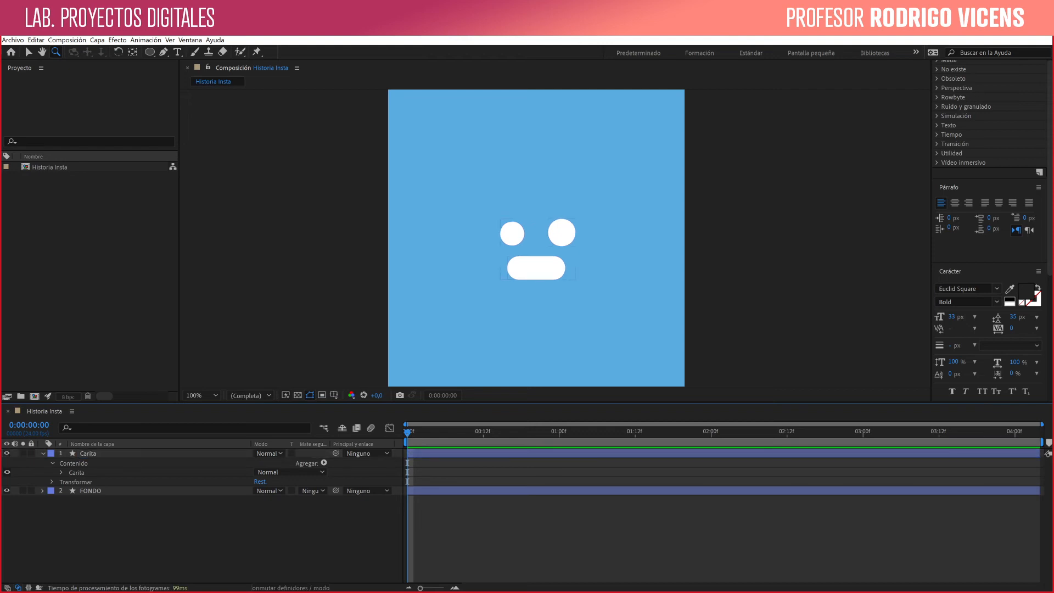
Collapse the Carita layer and set its label colour to Fucsia.
click(43, 454)
click(88, 453)
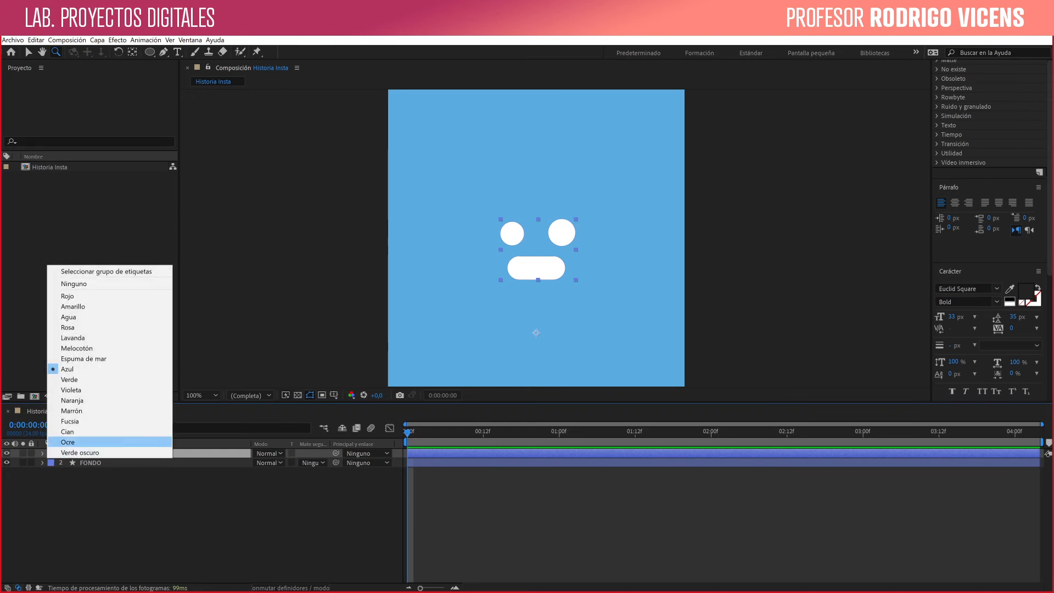
click(68, 432)
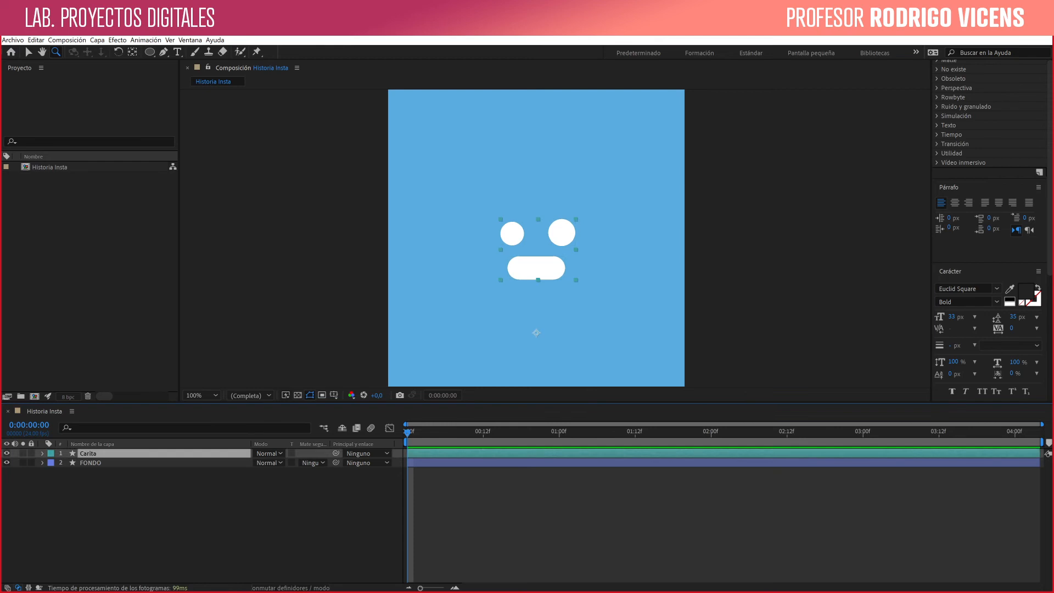
click(51, 452)
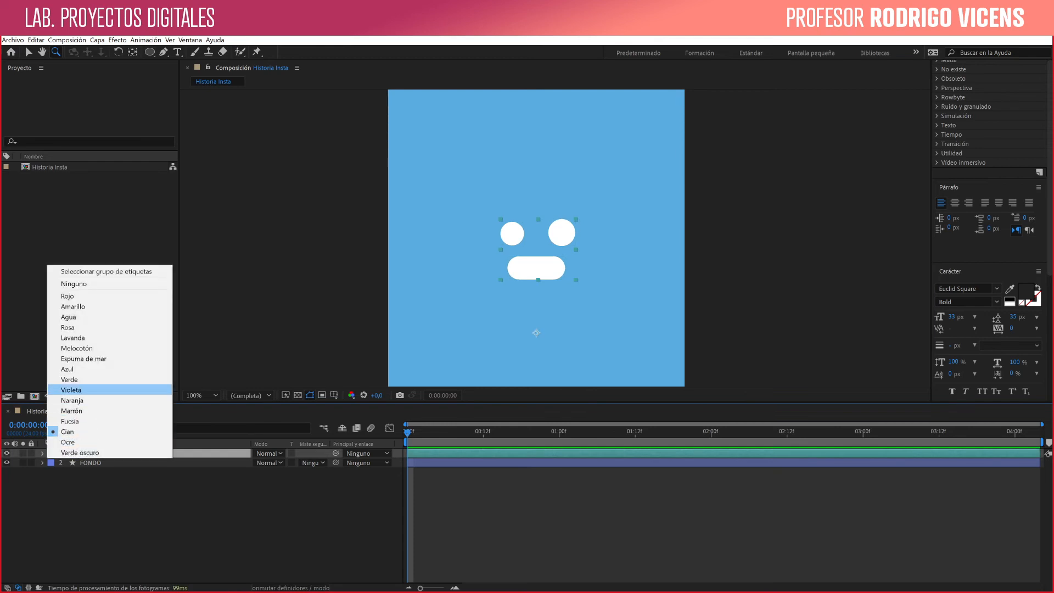
click(68, 380)
click(50, 453)
click(68, 419)
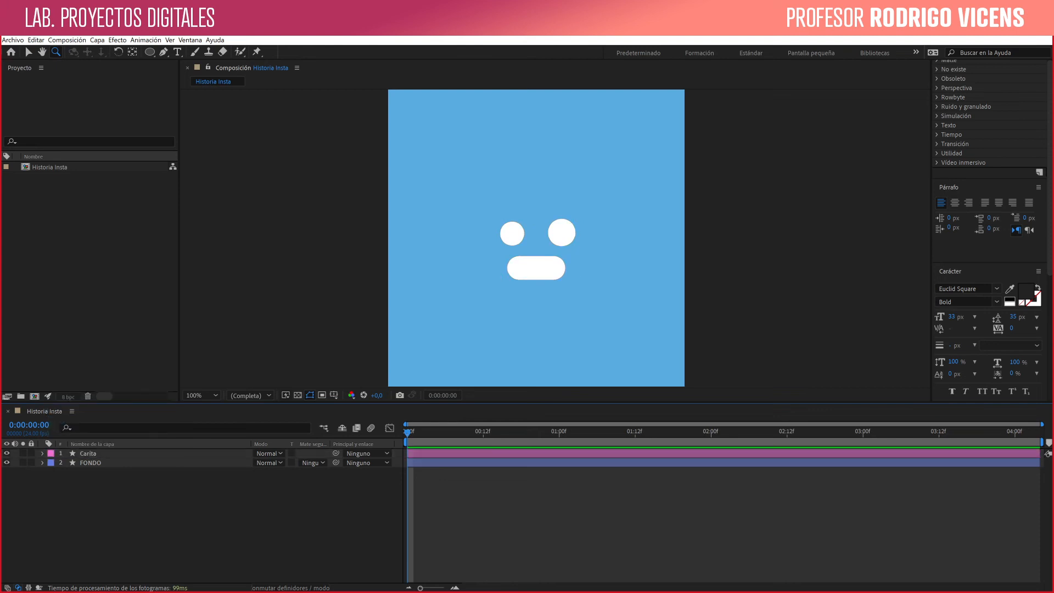
Trim the Carita layer so that it runs only from 0:00:00:19 to 0:00:01:00.
click(88, 453)
mouse_move(408, 433)
mouse_down()
mouse_move(1027, 433)
mouse_move(407, 432)
mouse_up()
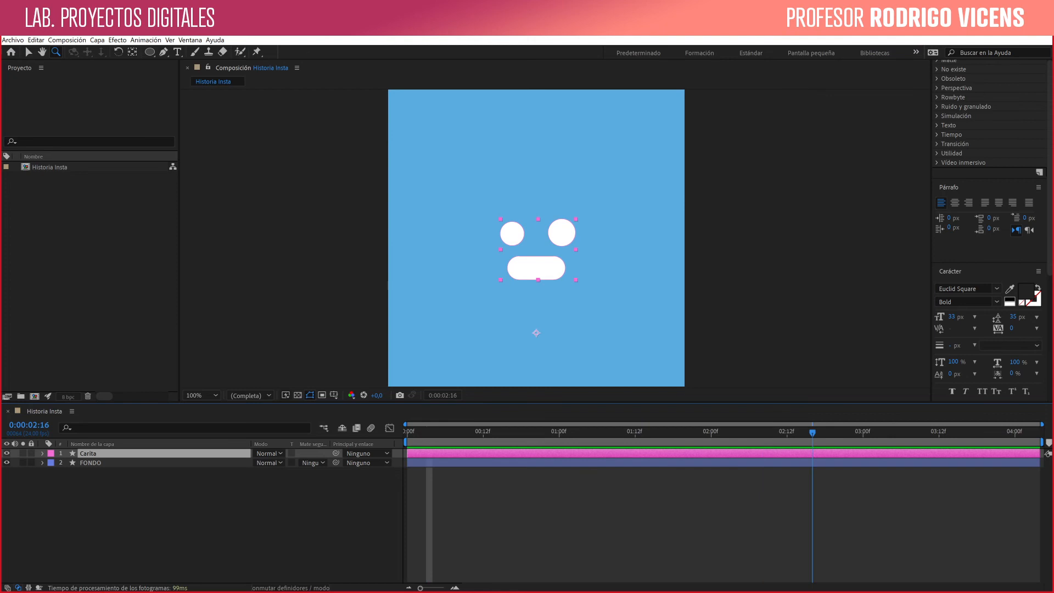
drag(1033, 432, 407, 432)
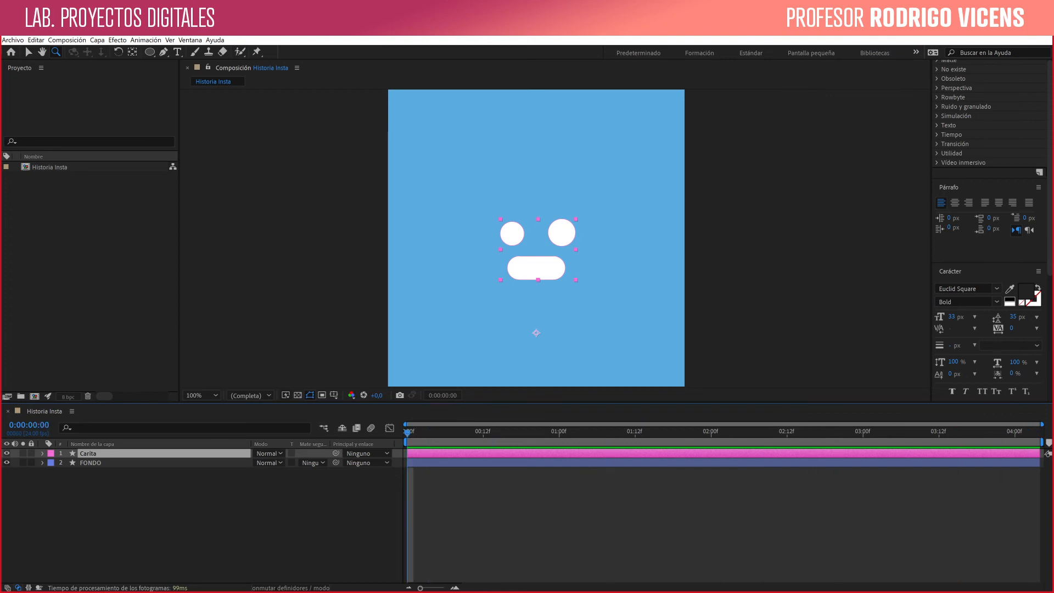
drag(407, 454, 527, 454)
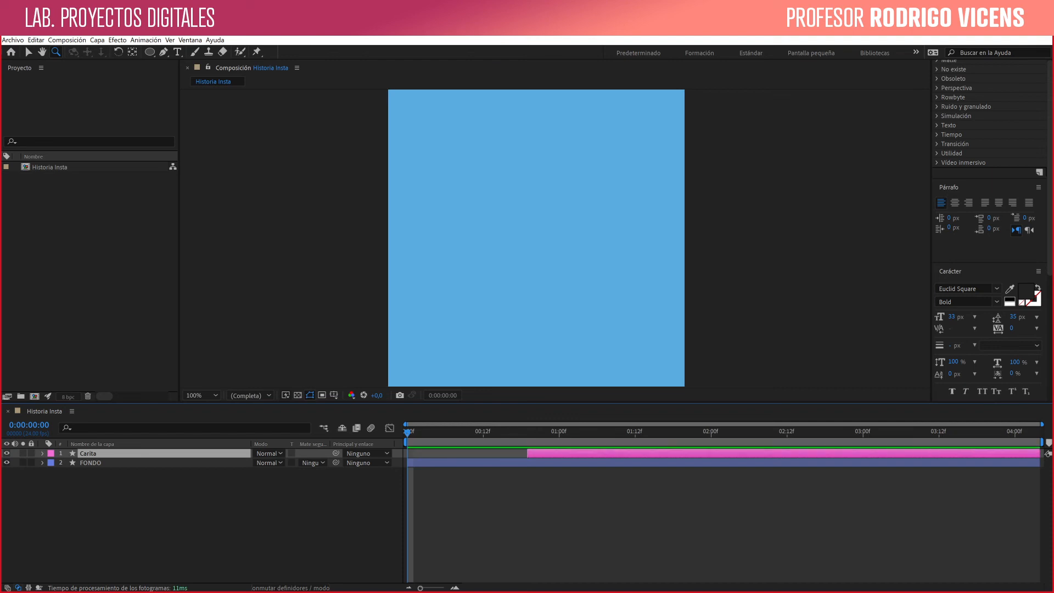
drag(1039, 453, 558, 454)
Preview the composition and scrub through the frames around the Carita layer's start and end.
key(space)
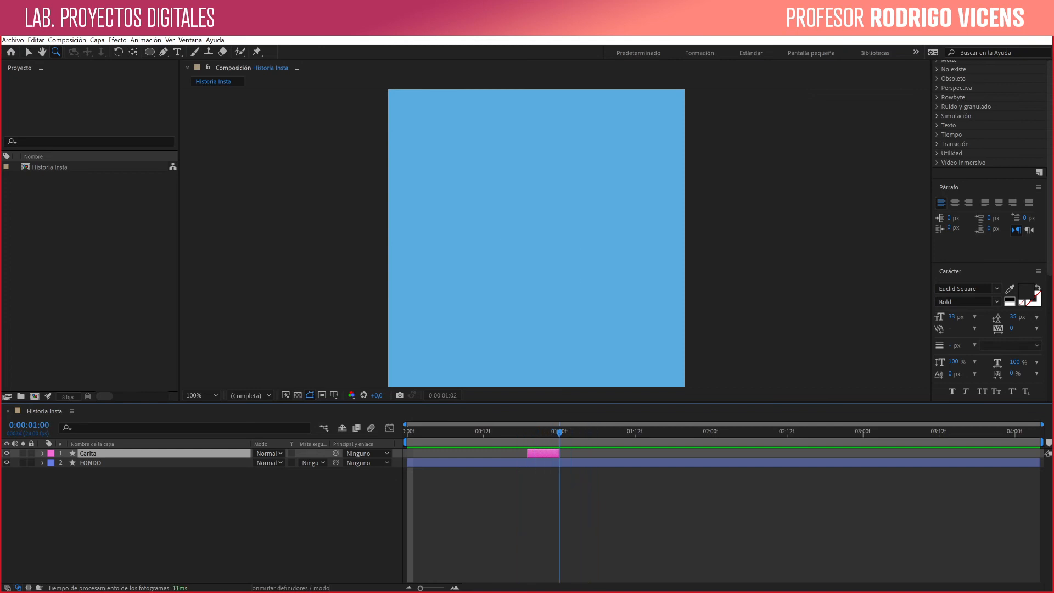
drag(552, 432, 522, 432)
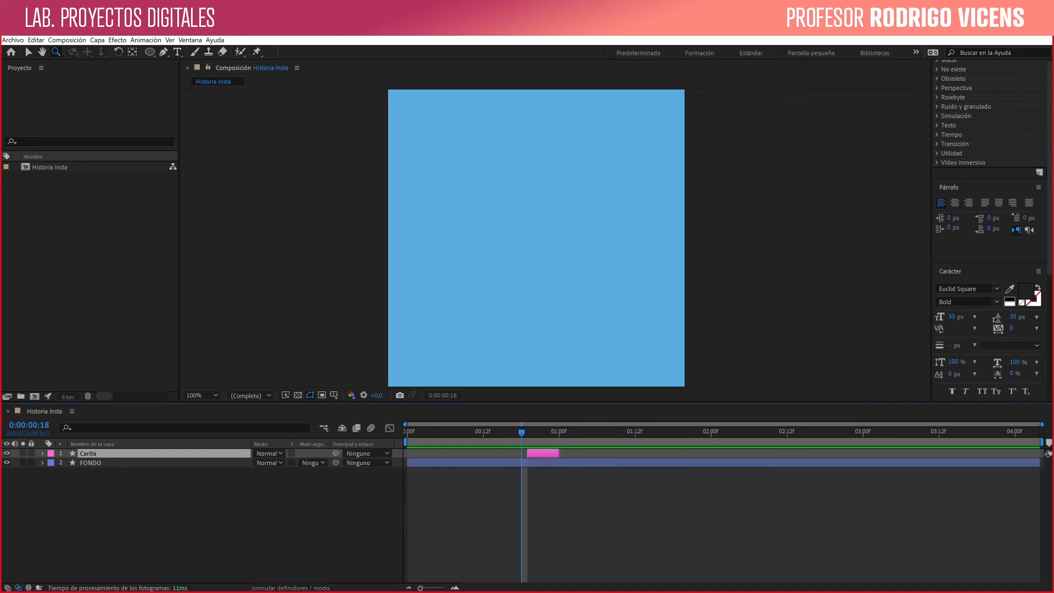
mouse_move(521, 432)
mouse_down()
mouse_move(445, 432)
mouse_move(515, 432)
mouse_up()
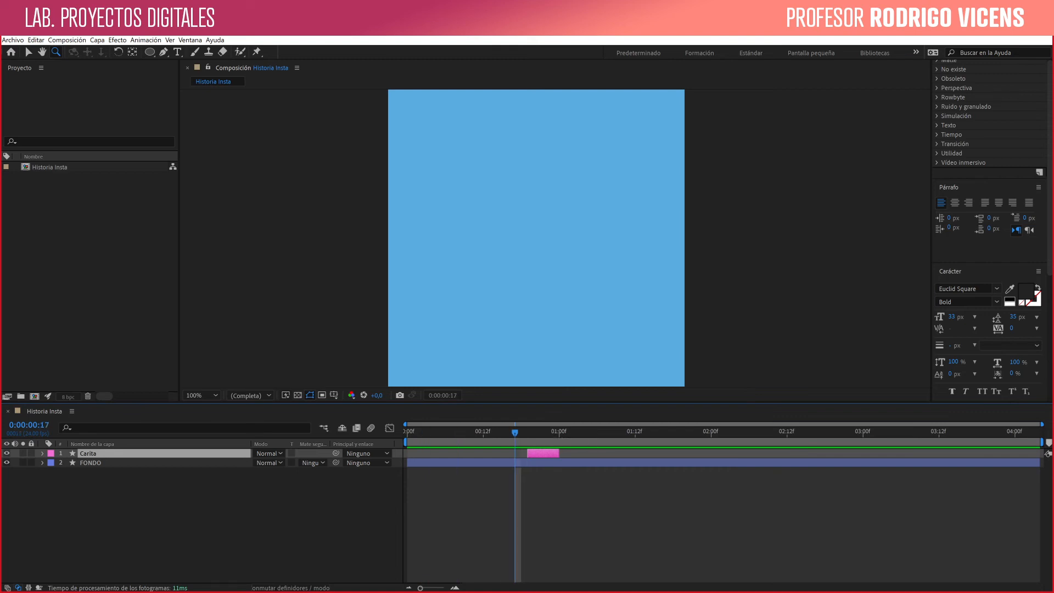
drag(514, 432, 546, 432)
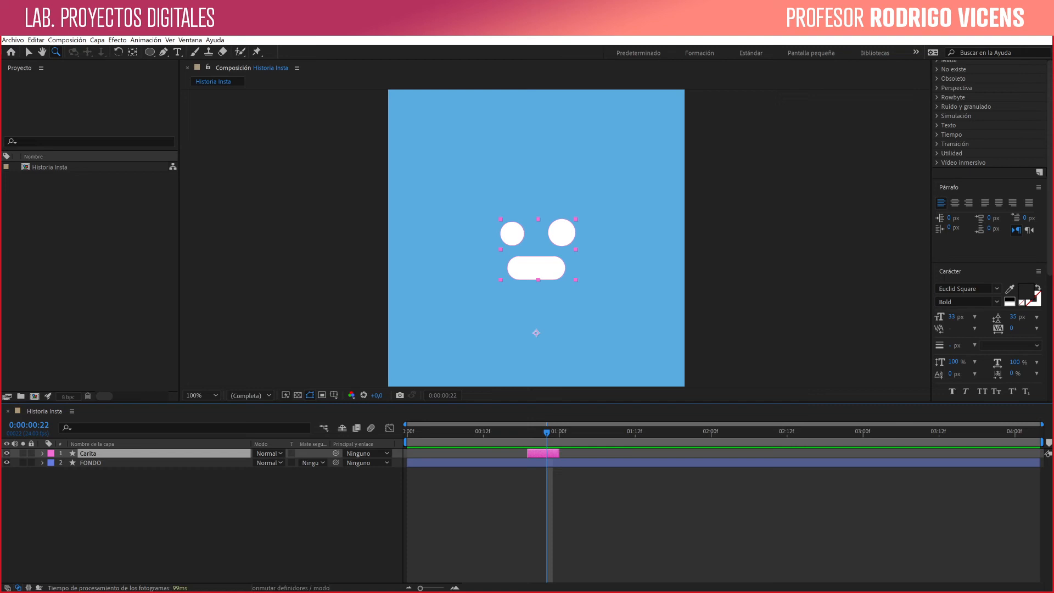
drag(547, 432, 528, 432)
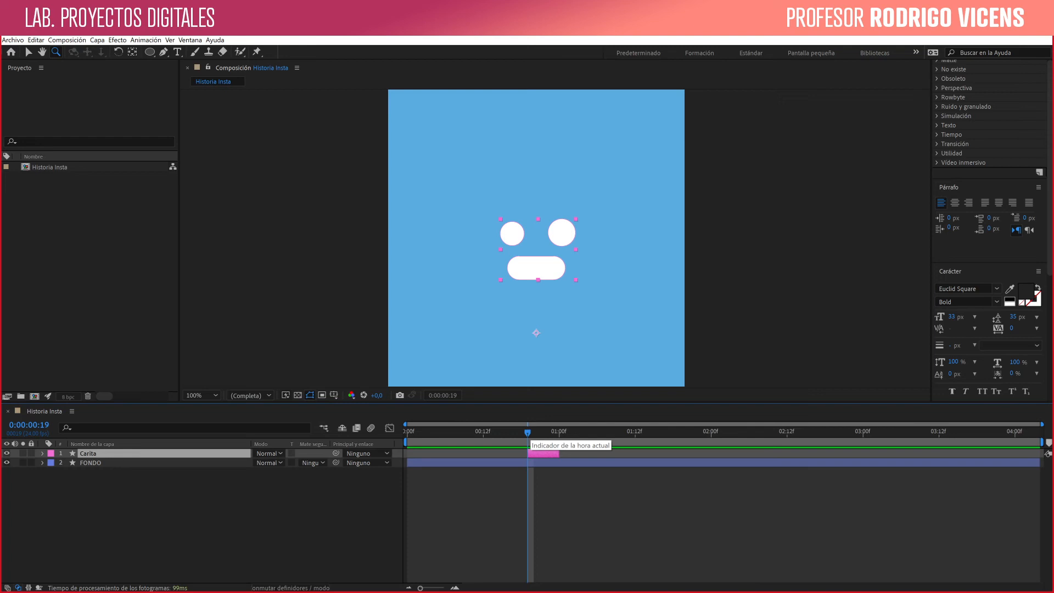
mouse_move(527, 431)
mouse_down()
mouse_move(590, 432)
mouse_move(452, 432)
mouse_move(595, 432)
mouse_move(534, 432)
mouse_up()
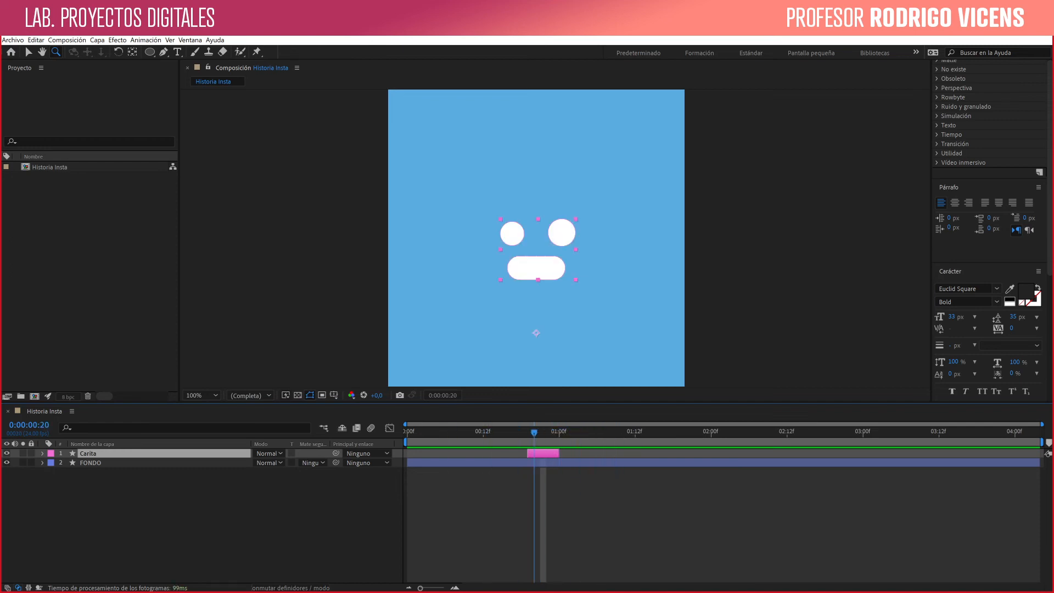
Trim the FONDO layer so that it runs from about 0:00:00:02 to 0:00:01:00.
click(165, 462)
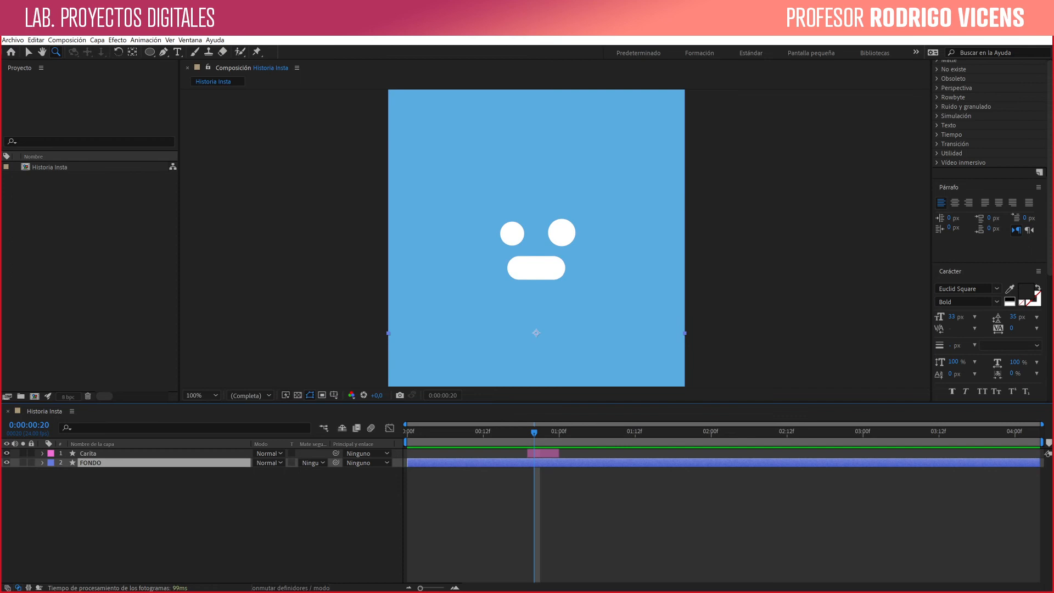
drag(407, 462, 559, 462)
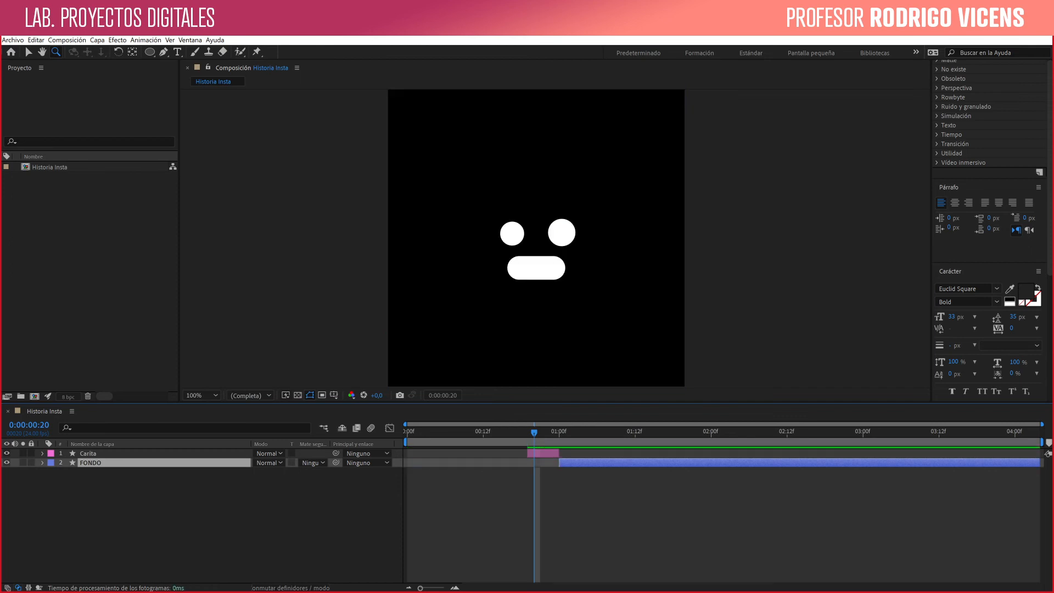
drag(1040, 462, 698, 462)
drag(630, 462, 489, 462)
Split the FONDO layer at 0:00:00:10 and select each of the two parts in turn.
click(471, 431)
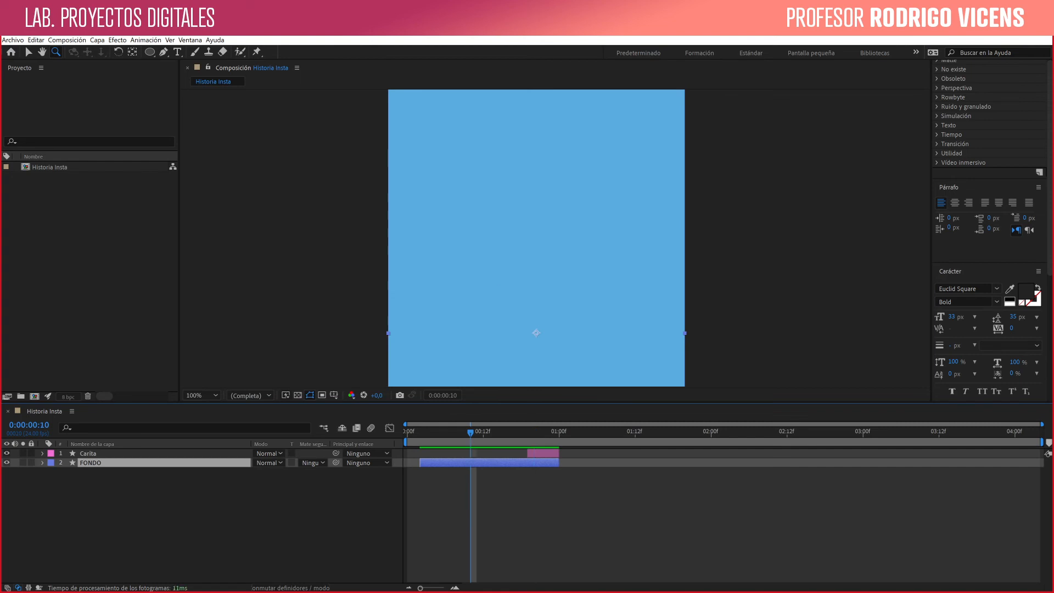
right_click(482, 192)
key(Escape)
key(ctrl+shift+d)
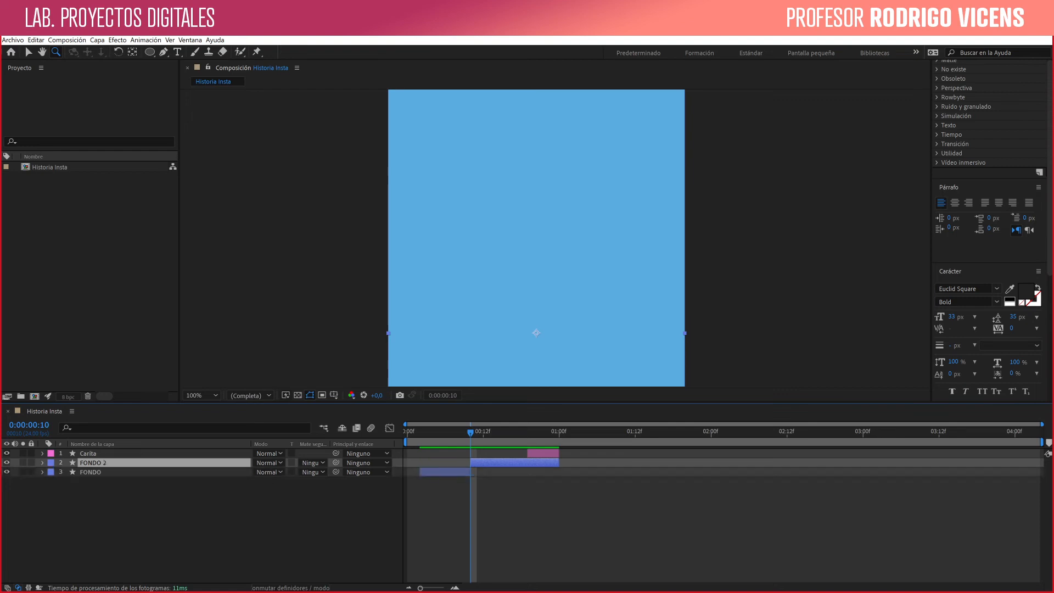
click(497, 463)
click(447, 472)
click(497, 462)
click(447, 472)
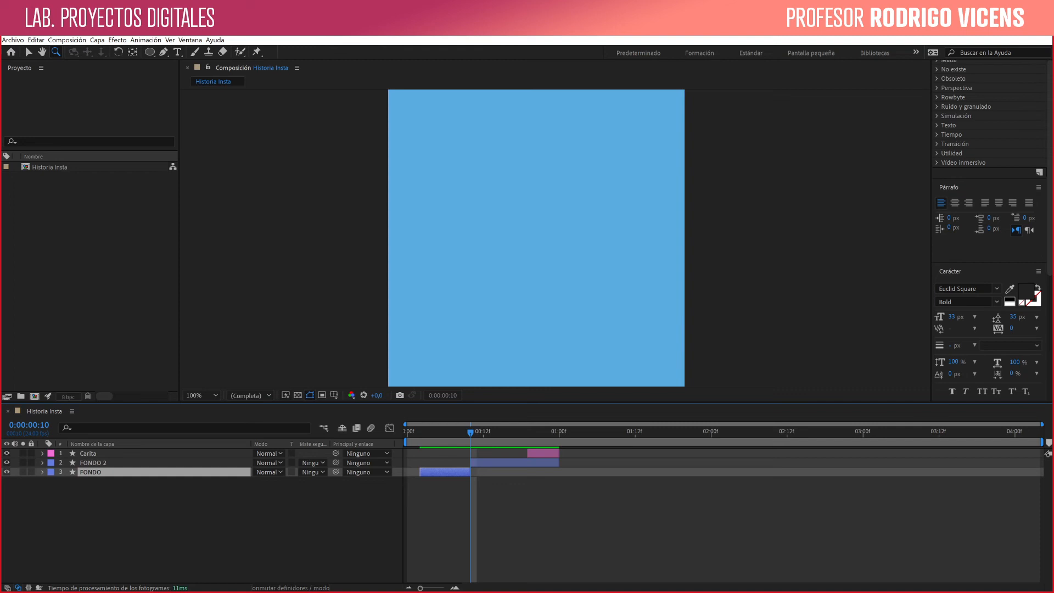
Delete the second part of the split FONDO layer and extend the remaining part across the whole composition.
click(502, 463)
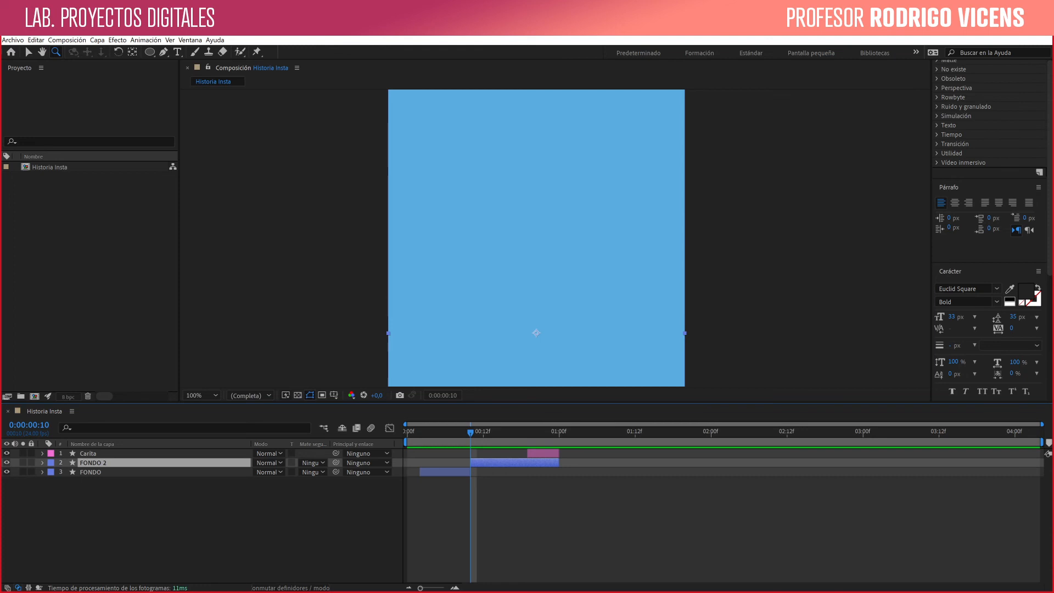
key(Delete)
key(space)
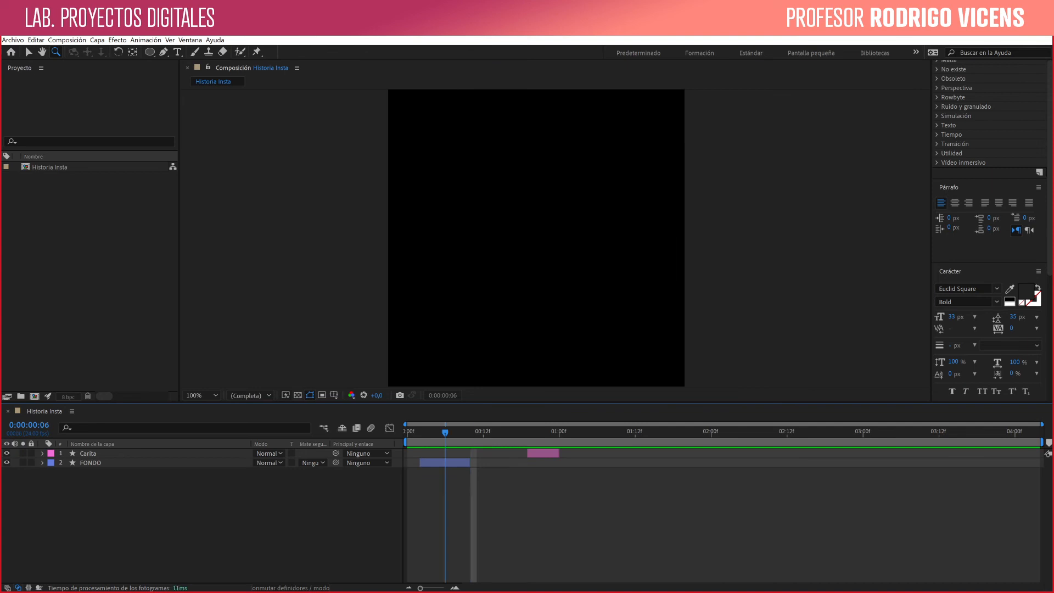
drag(572, 432, 1044, 463)
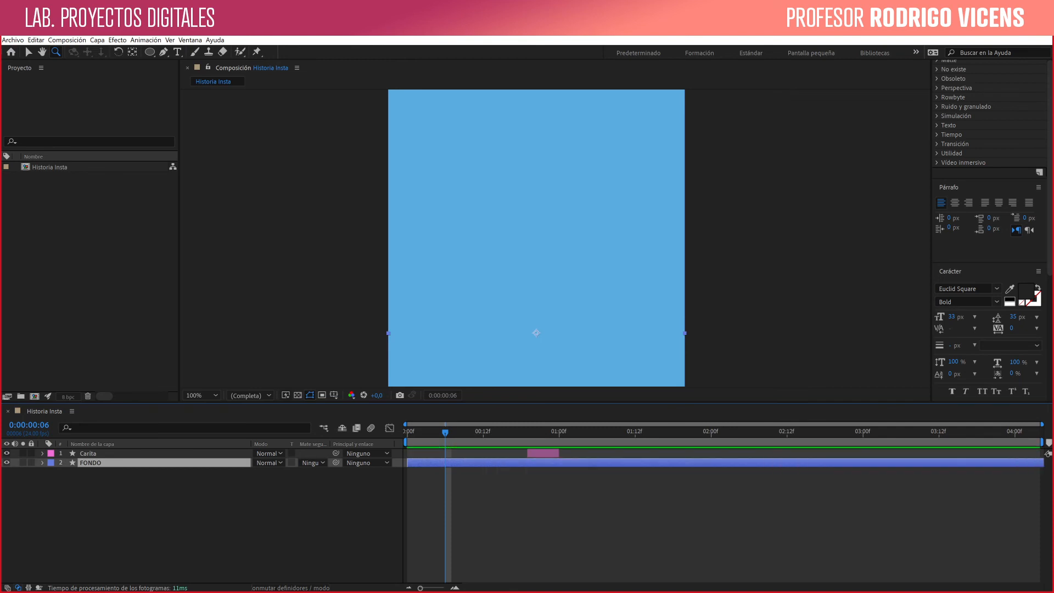
Try the visibility and solo switches on the Carita layer and lock the FONDO and Carita layers in turn.
click(534, 433)
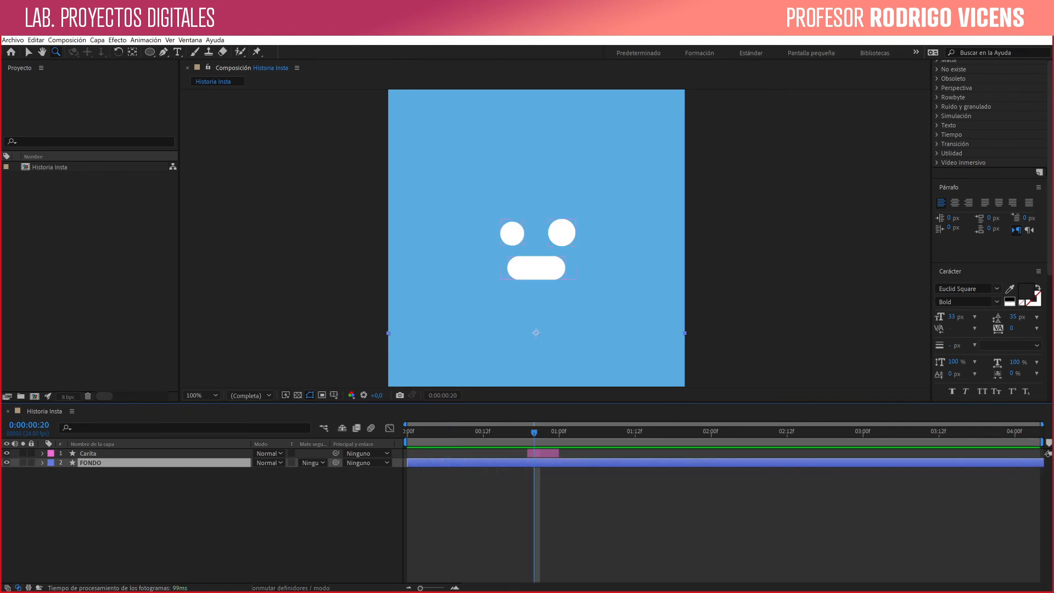
click(6, 452)
click(7, 453)
click(24, 454)
click(31, 462)
click(32, 462)
click(31, 453)
key(space)
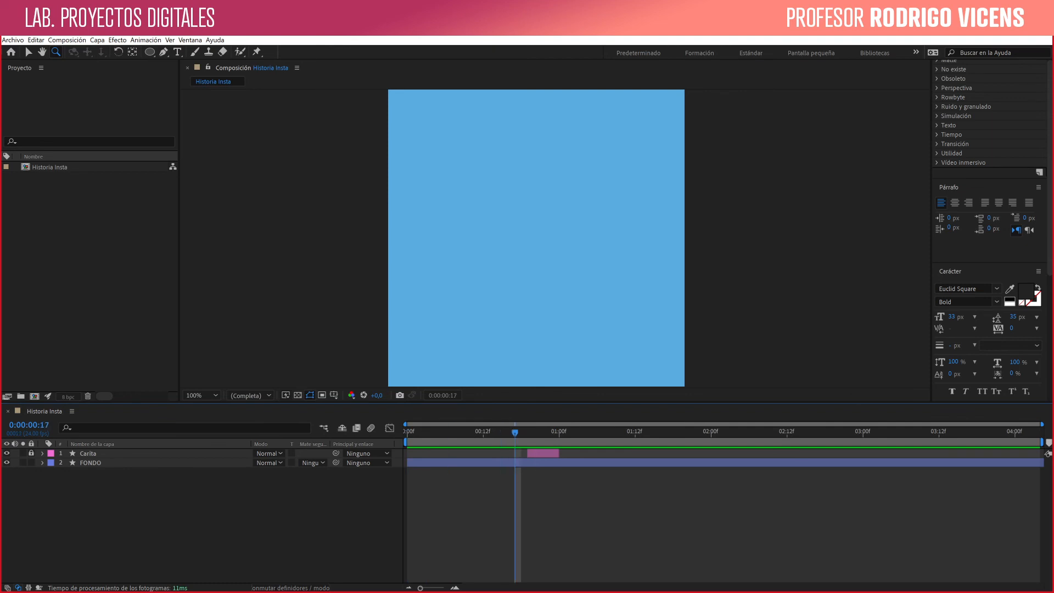
Unlock the Carita layer and extend its start back to 0:00:00:02.
click(32, 453)
drag(528, 454, 420, 453)
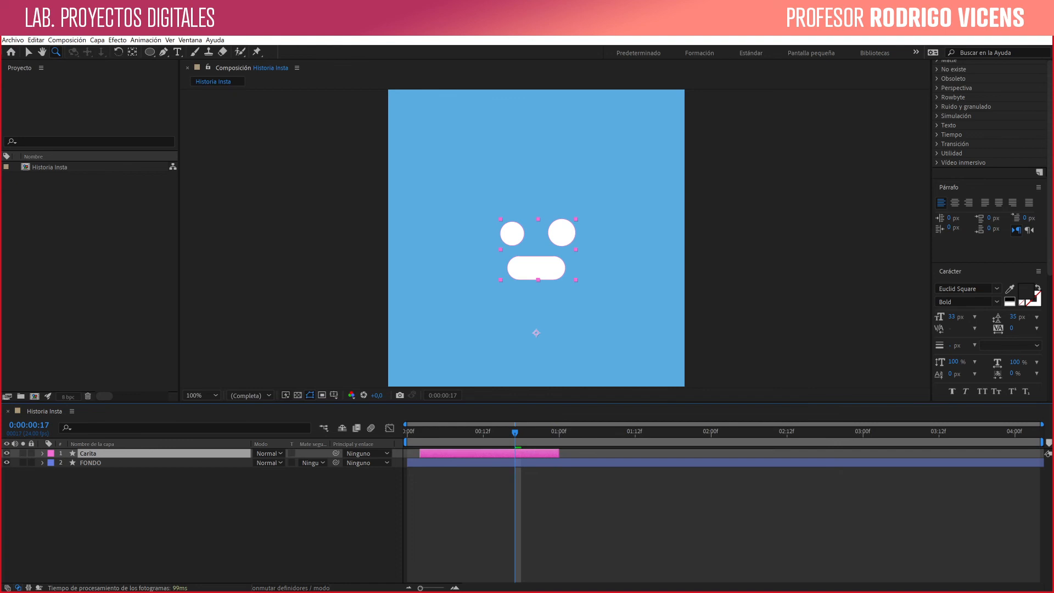
drag(514, 433, 490, 433)
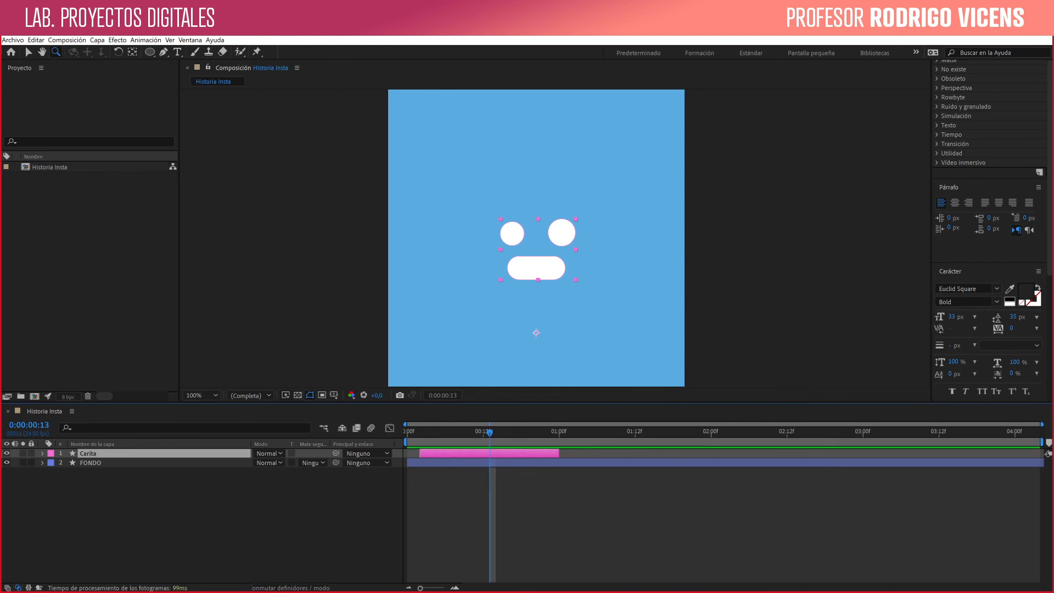
Examine the face in the composition viewer at different magnifications, panning around the frame.
click(252, 165)
drag(812, 236, 325, 224)
scroll(555, 238, down, 1)
scroll(556, 239, down, 1)
drag(575, 285, 502, 219)
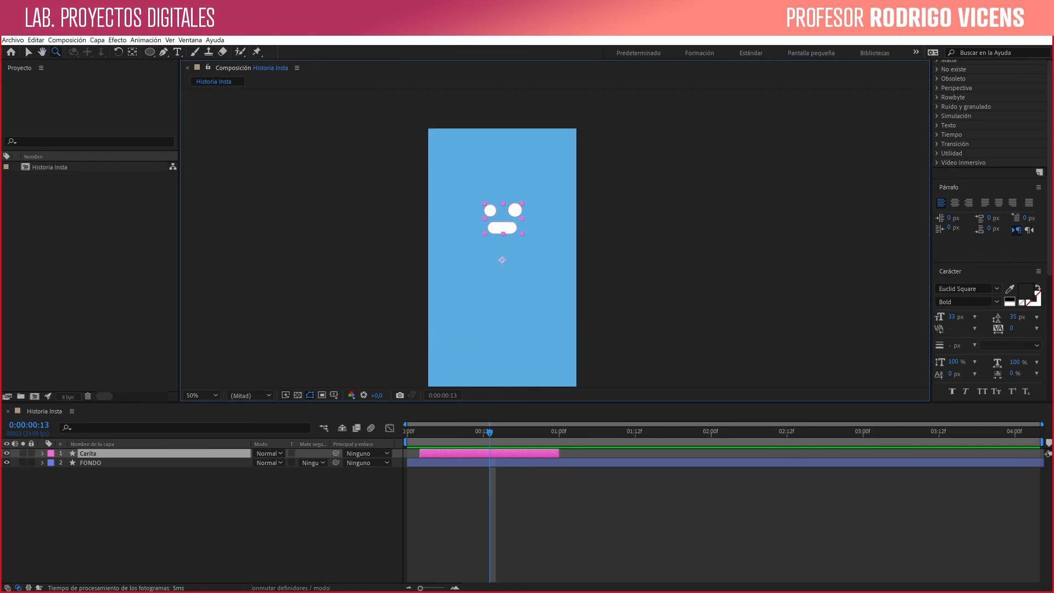
scroll(483, 285, up, 1)
drag(483, 286, 443, 353)
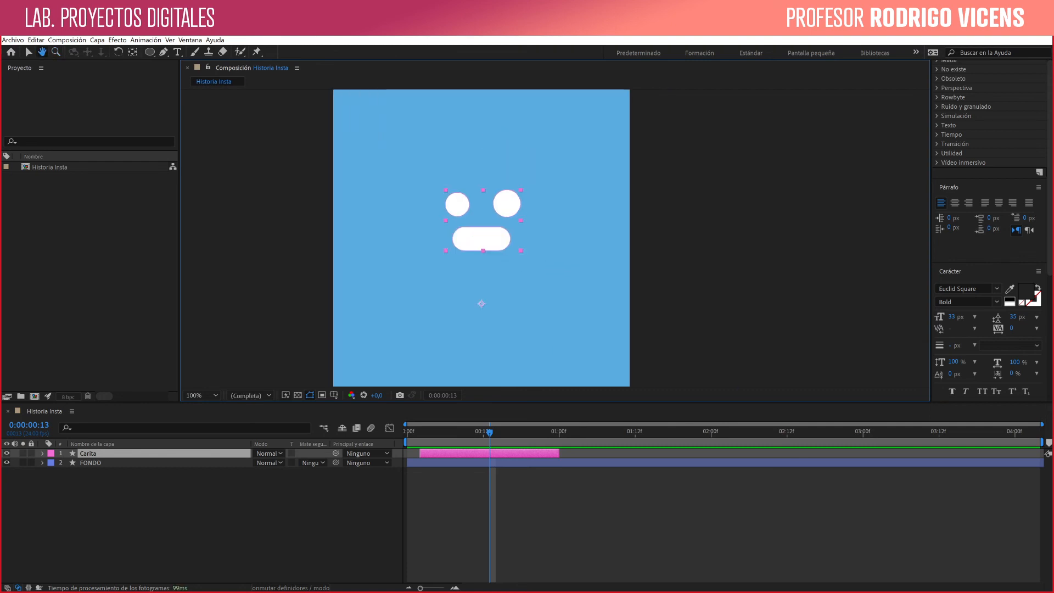
drag(472, 285, 560, 309)
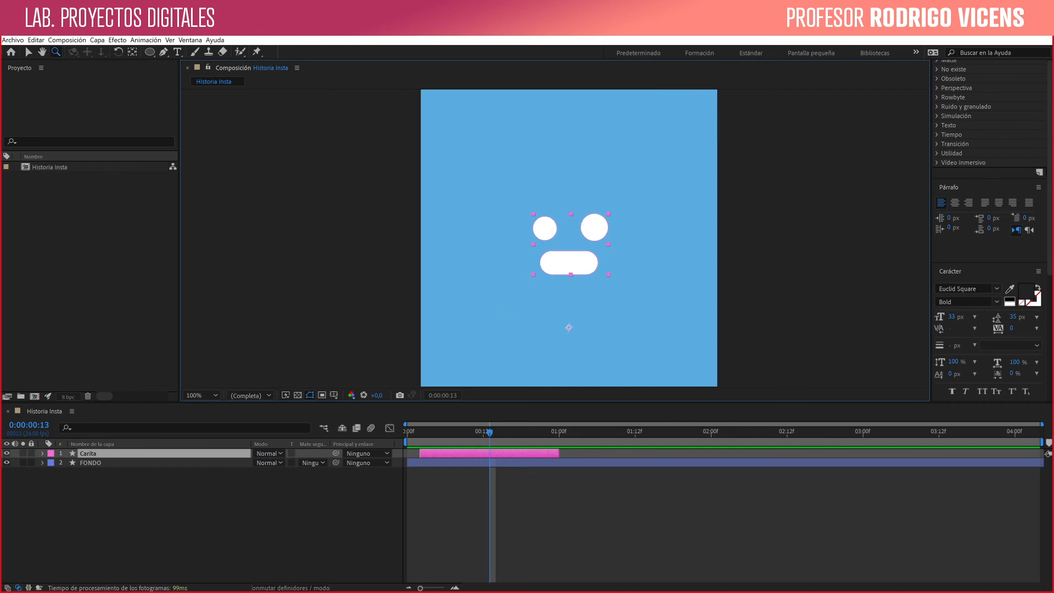
drag(568, 327, 533, 314)
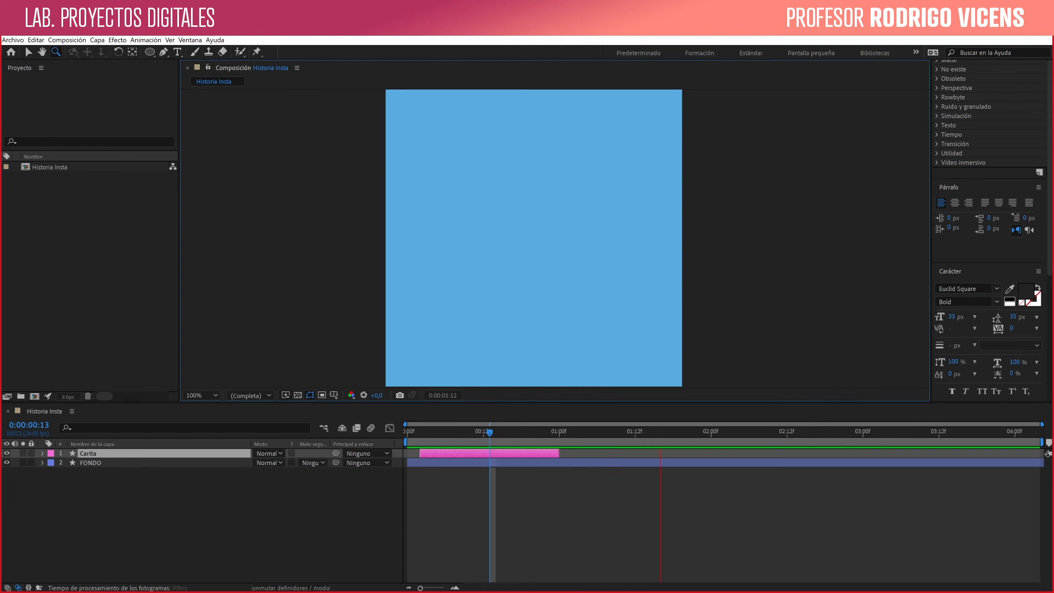
Preview the composition and step back frame by frame to 0:00:00:06, recentring the face in view.
key(Page_Up)
key(Page_Up)
key(Page_Up)
key(Page_Up)
key(Page_Up)
key(Page_Up)
key(Page_Up)
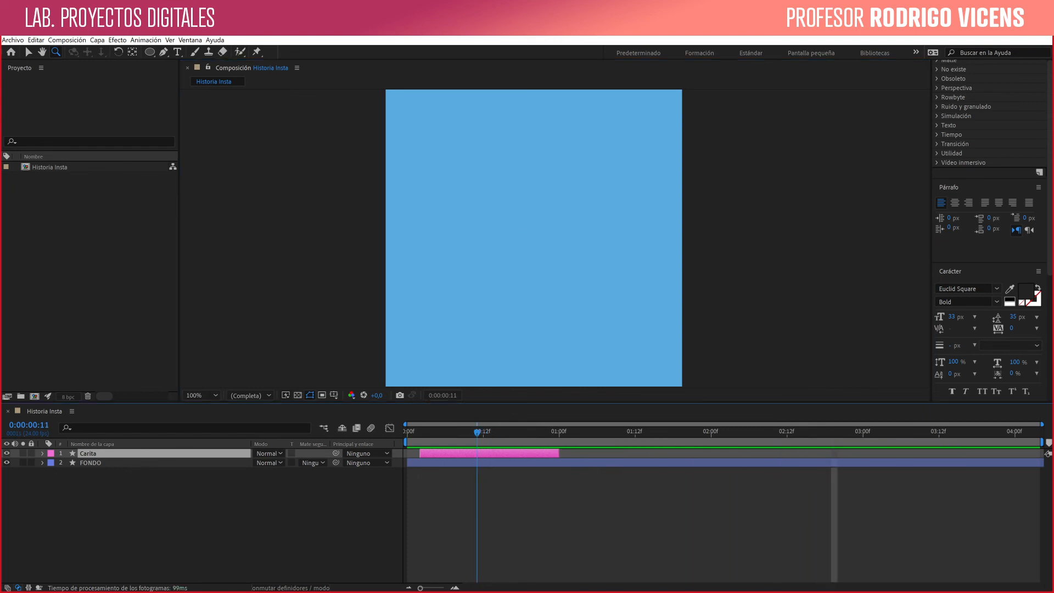
drag(533, 237, 585, 238)
key(z)
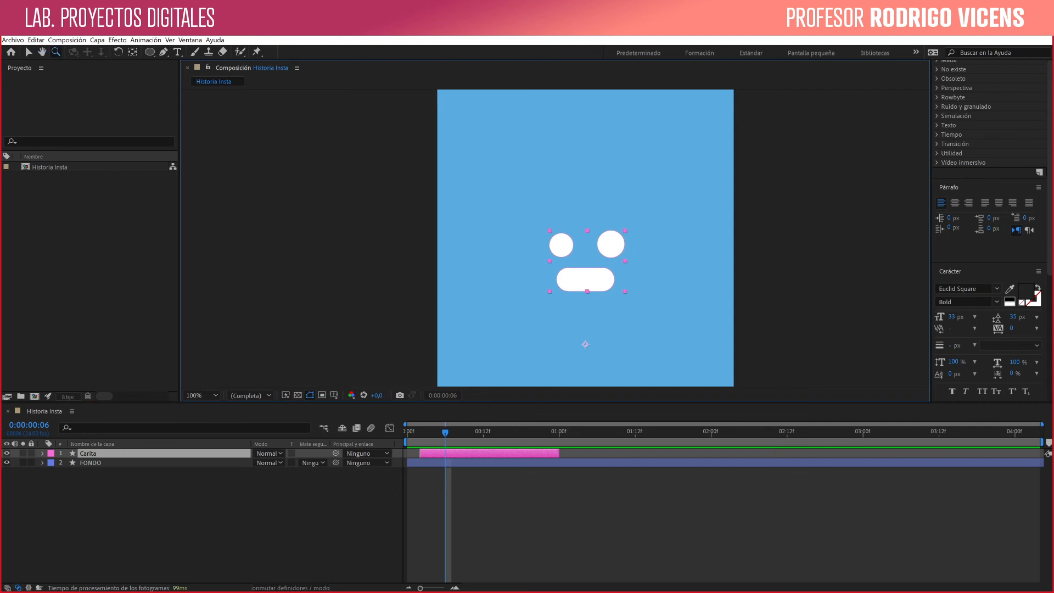
Fit the whole composition in the viewer and give the viewer more height by shrinking the timeline area.
click(201, 396)
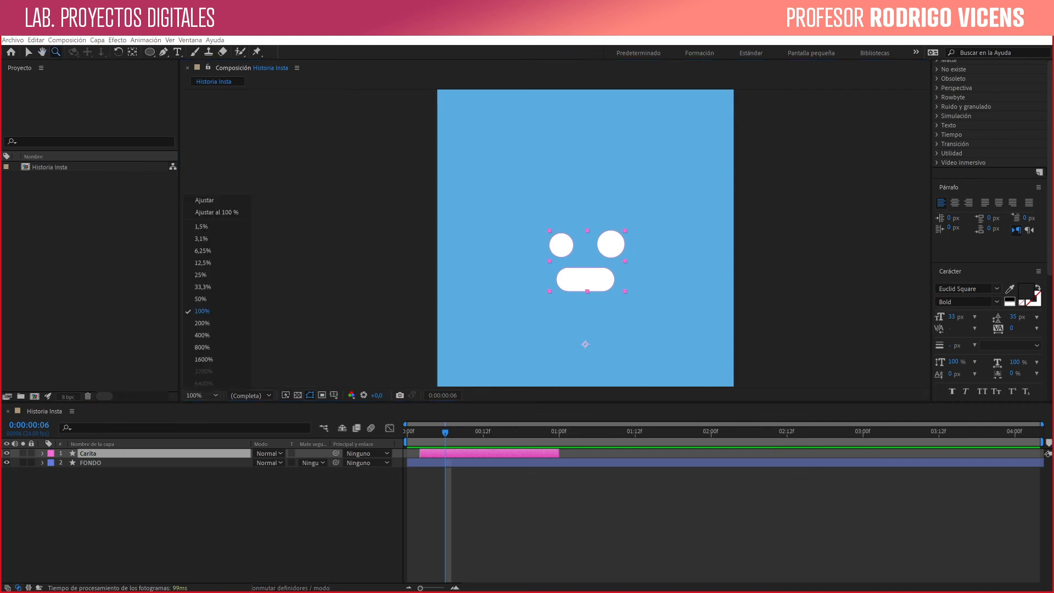
click(204, 200)
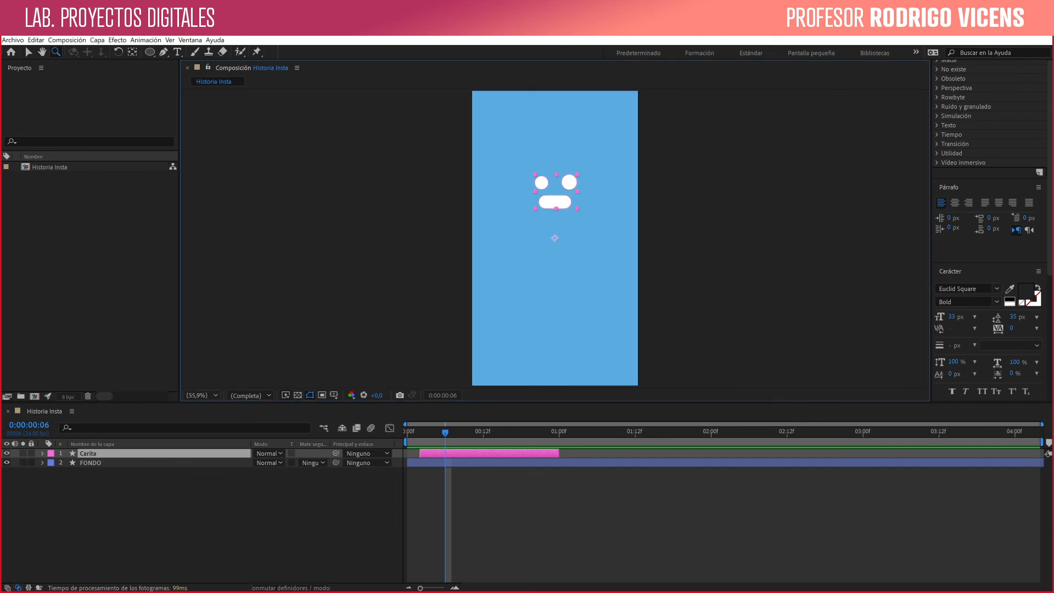
mouse_move(527, 402)
mouse_down()
mouse_move(527, 539)
mouse_move(527, 331)
mouse_move(527, 394)
mouse_up()
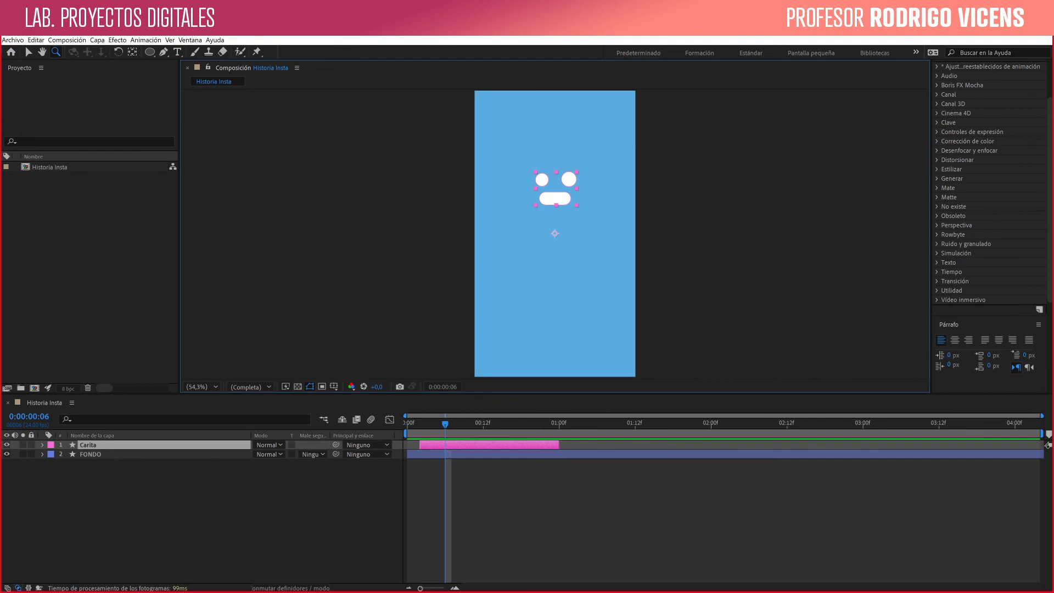
drag(527, 393, 527, 425)
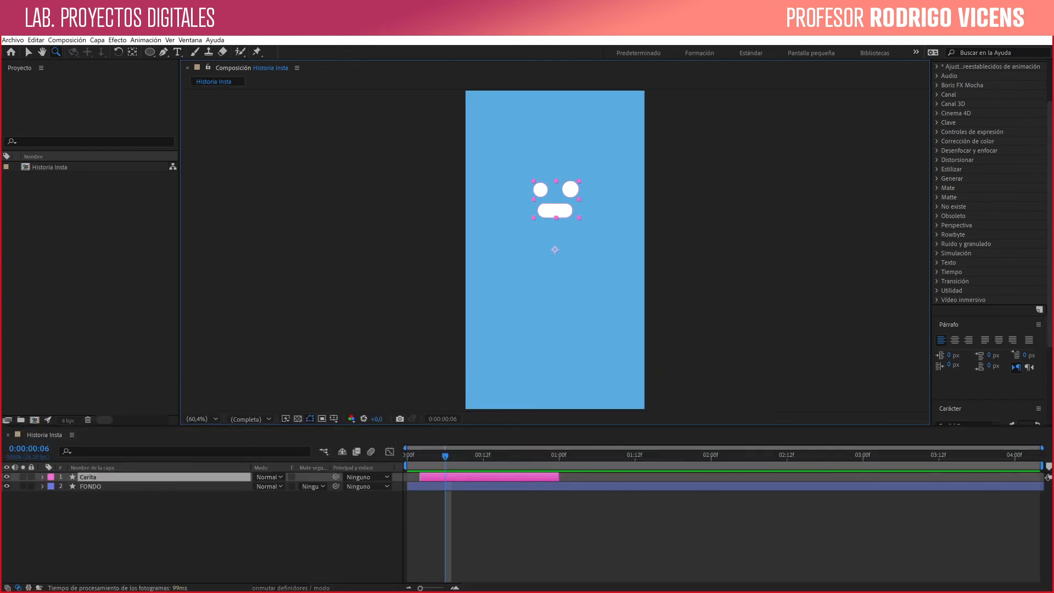
Lower the viewer resolution to Cuarto and inspect the face at 0:00:00:16 with 200% magnification.
click(250, 418)
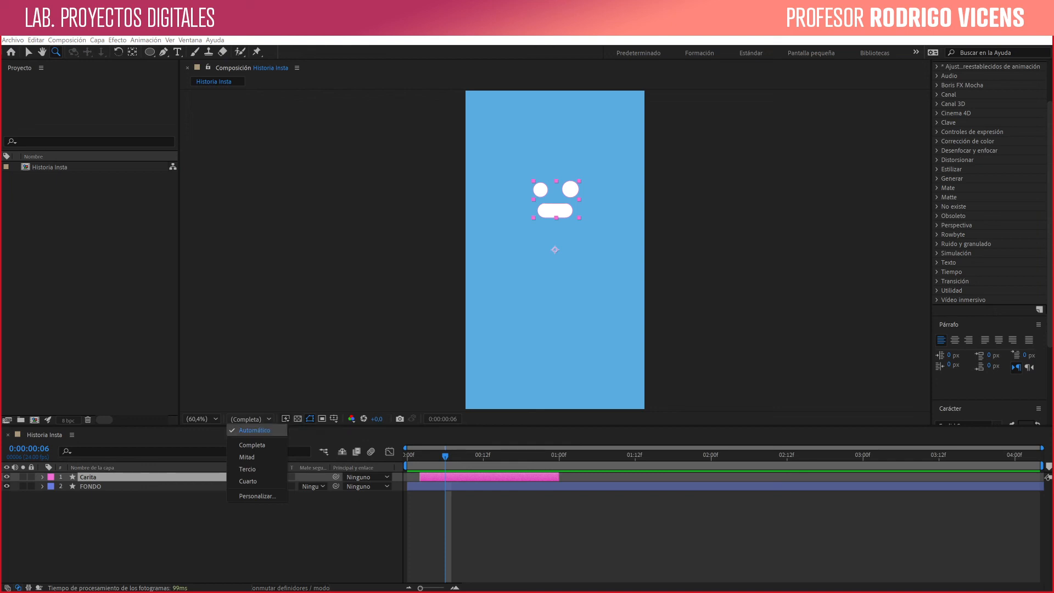
click(248, 480)
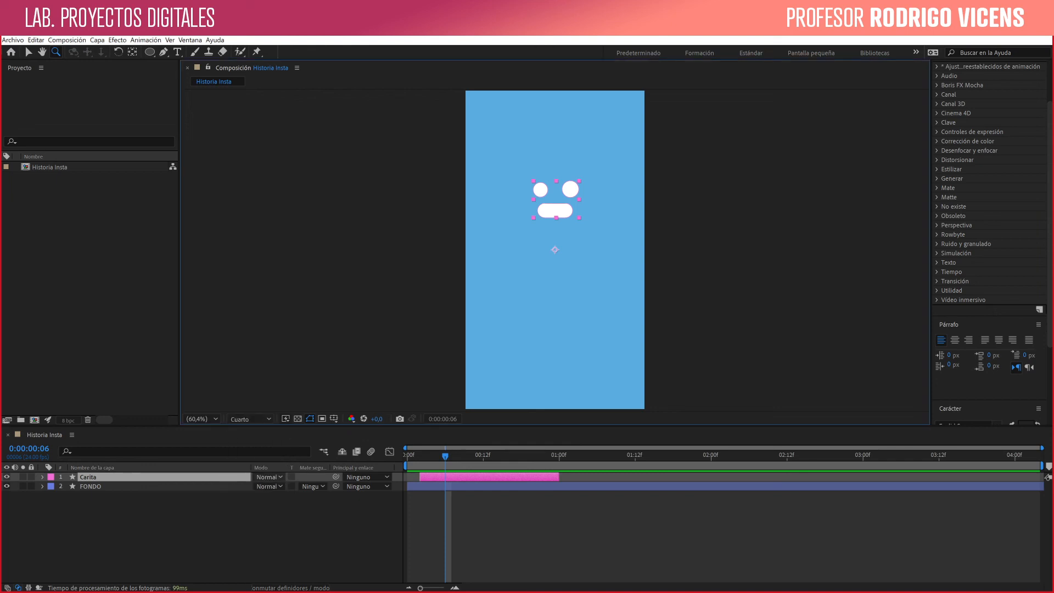
drag(445, 456, 508, 456)
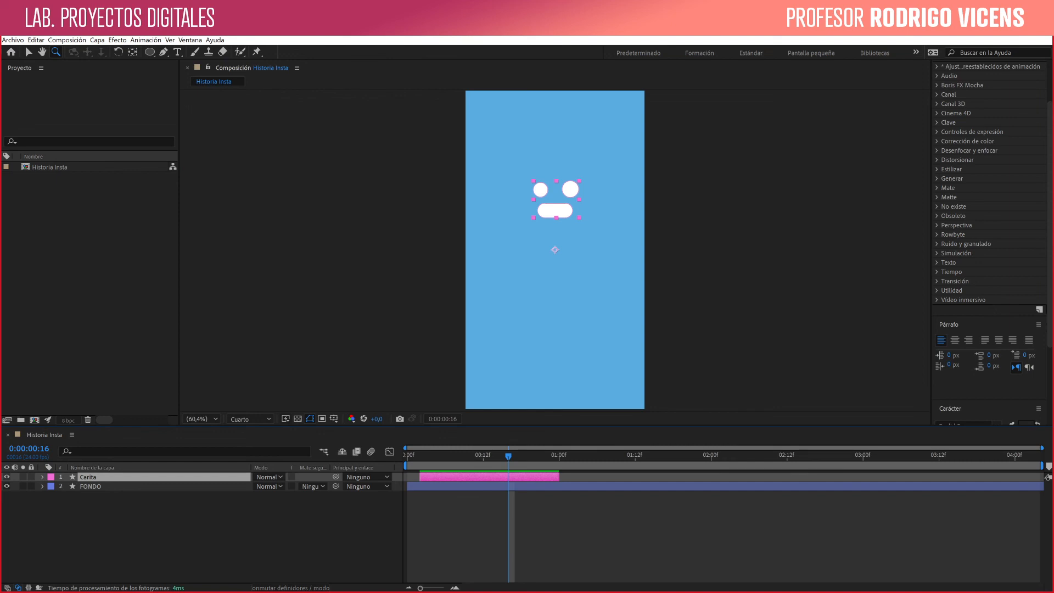
click(562, 187)
click(562, 265)
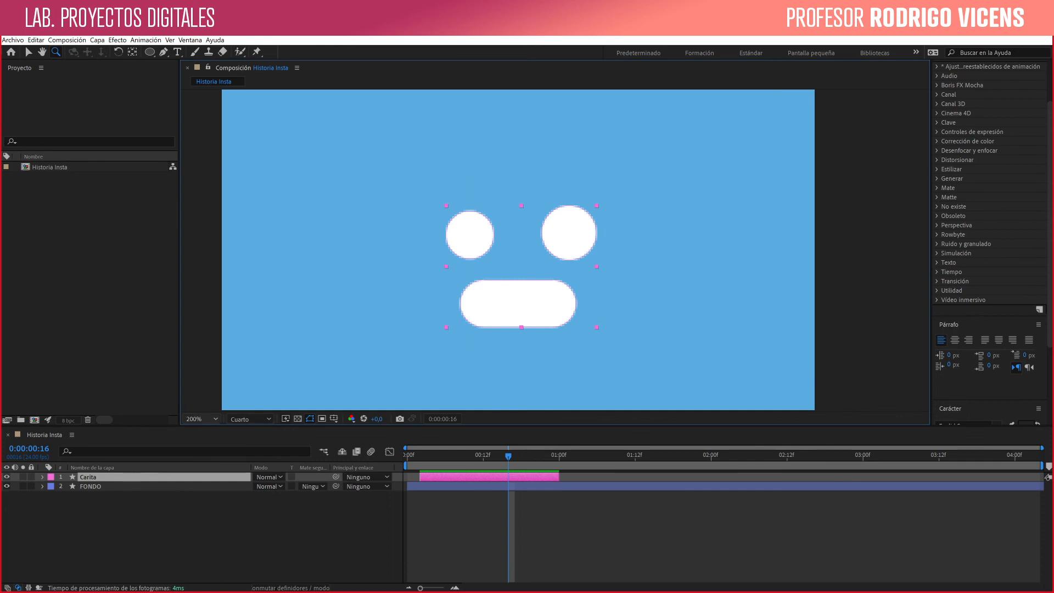
Set the viewer magnification to 100% and its resolution to Completa, and scrub back to 0:00:00:05.
click(201, 419)
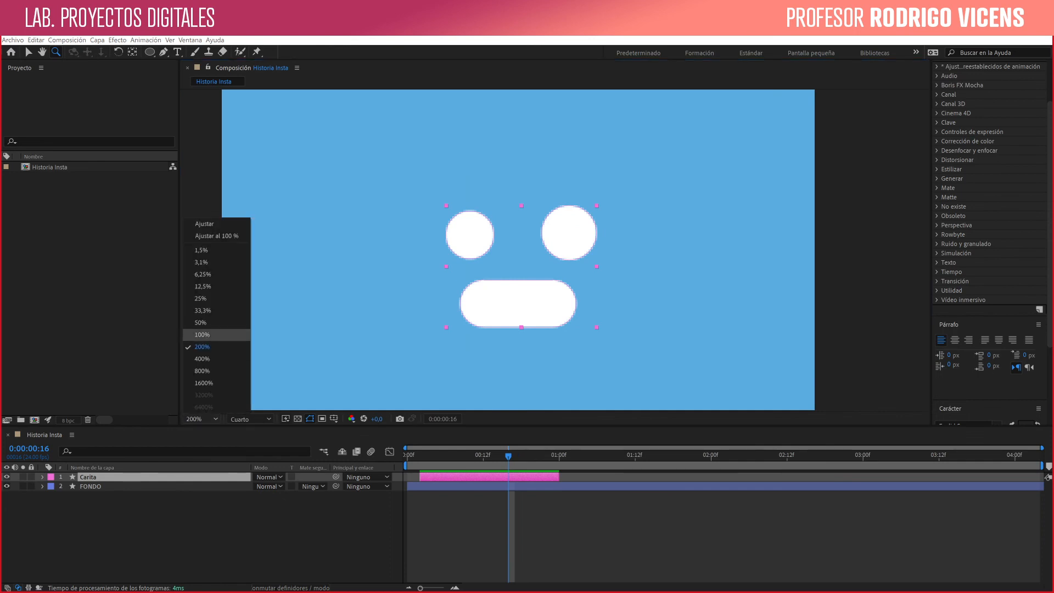
click(202, 334)
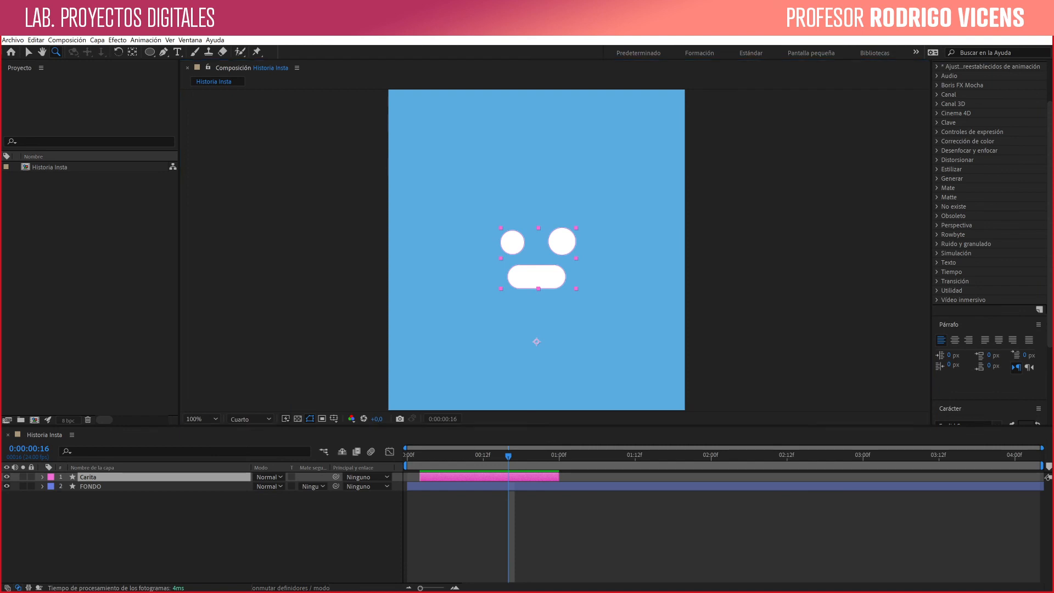
key(ctrl+shift+a)
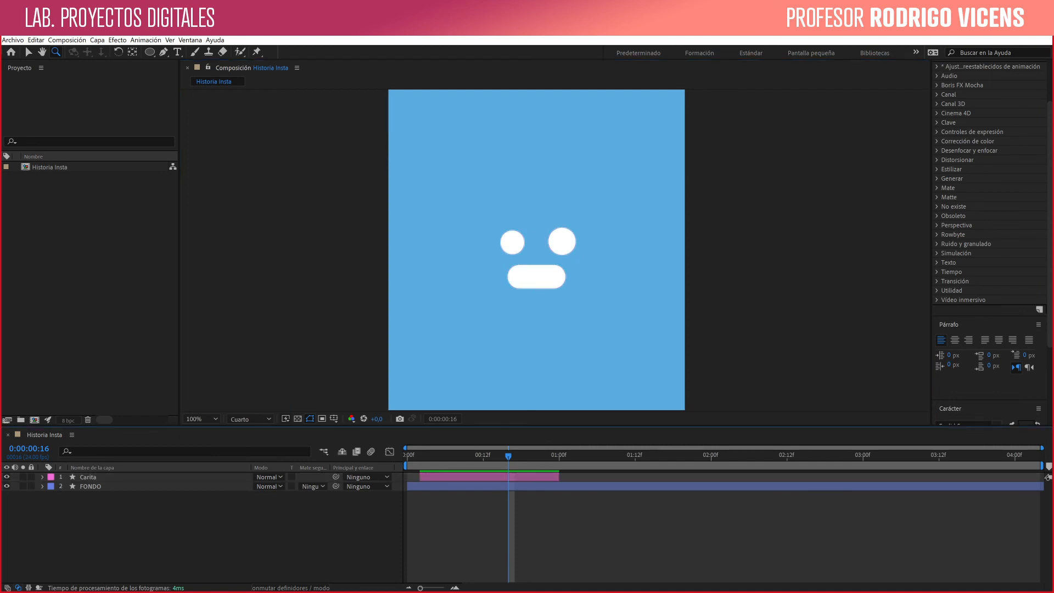
click(250, 419)
click(247, 444)
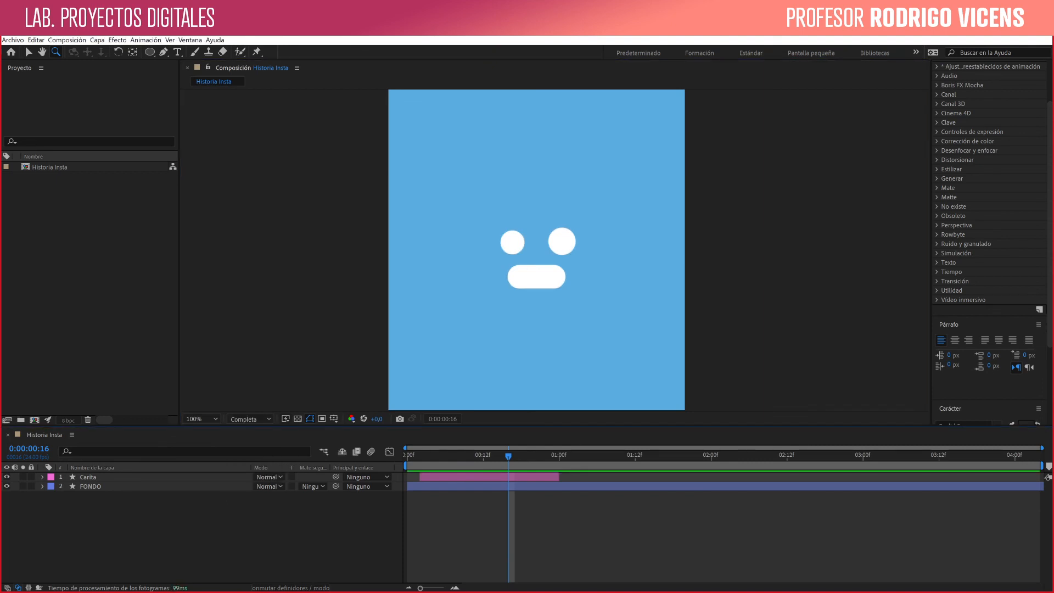
drag(508, 457, 439, 457)
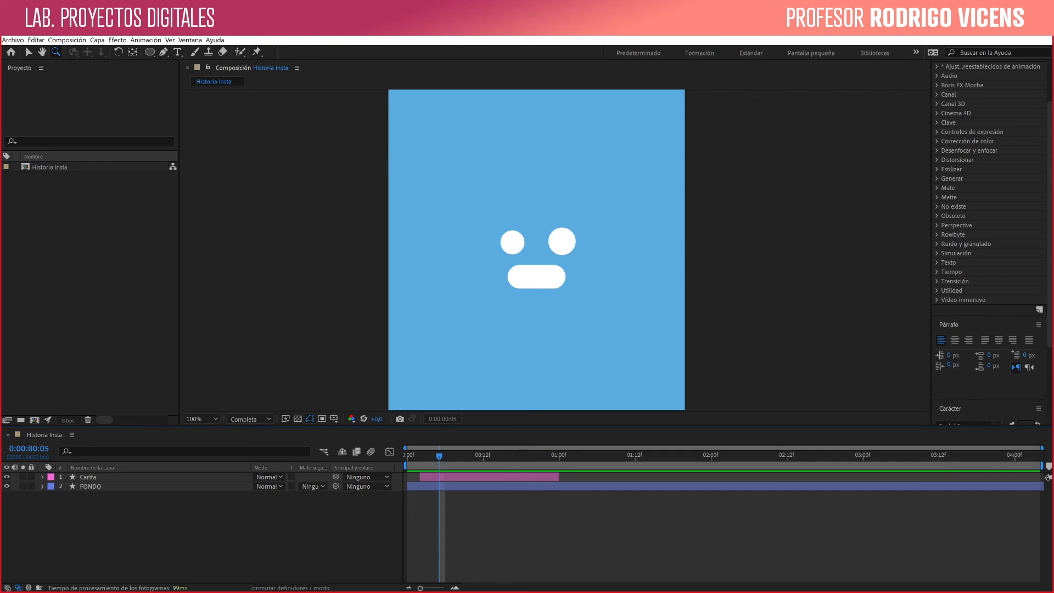
Expand the Previsualización settings until all options show, and look over the preview resolution choices.
scroll(988, 241, down, 5)
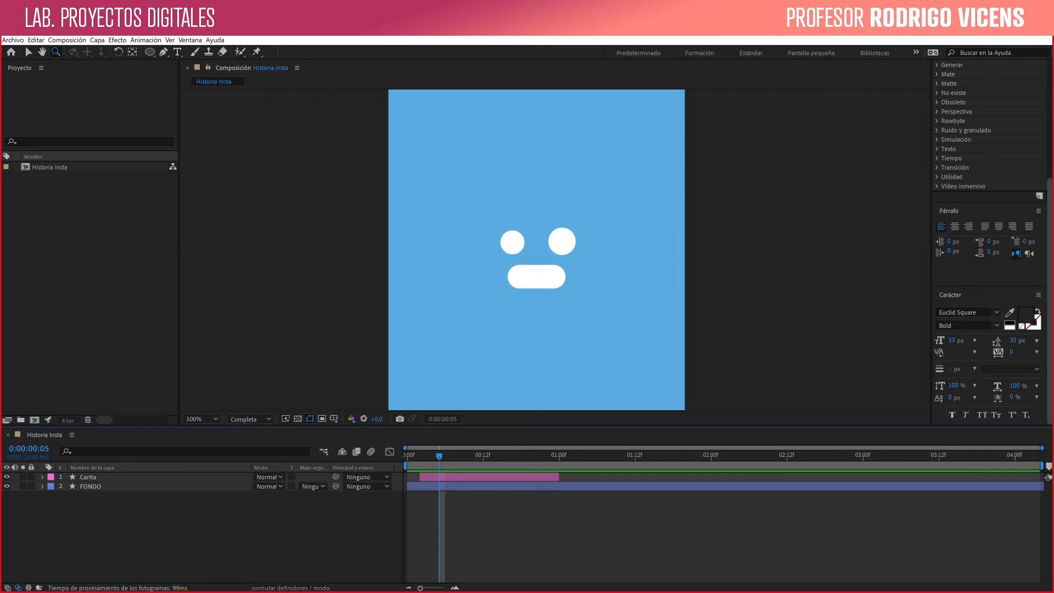
scroll(990, 240, up, 6)
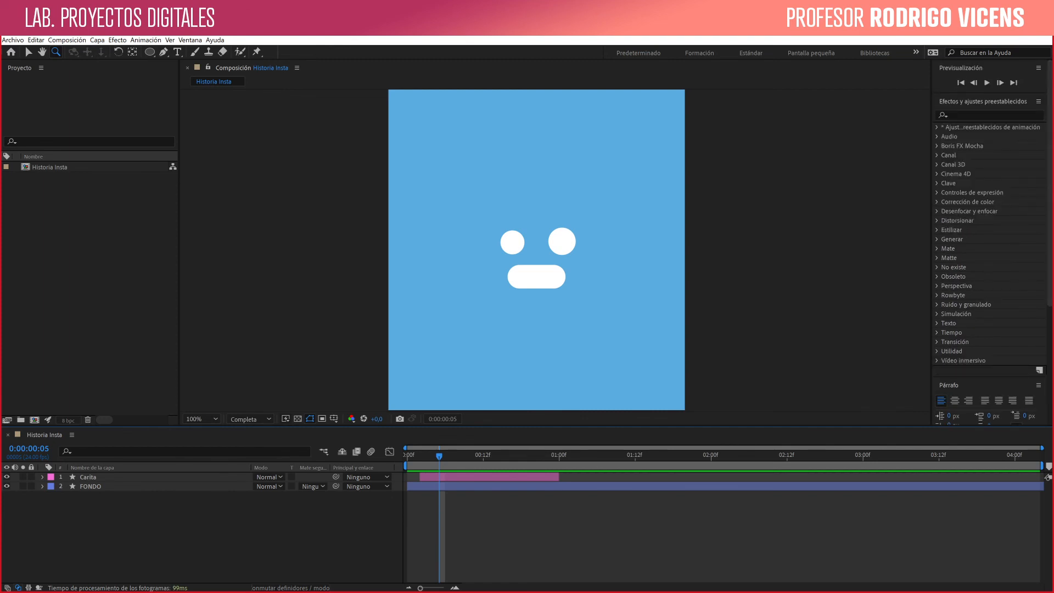
drag(989, 93, 989, 173)
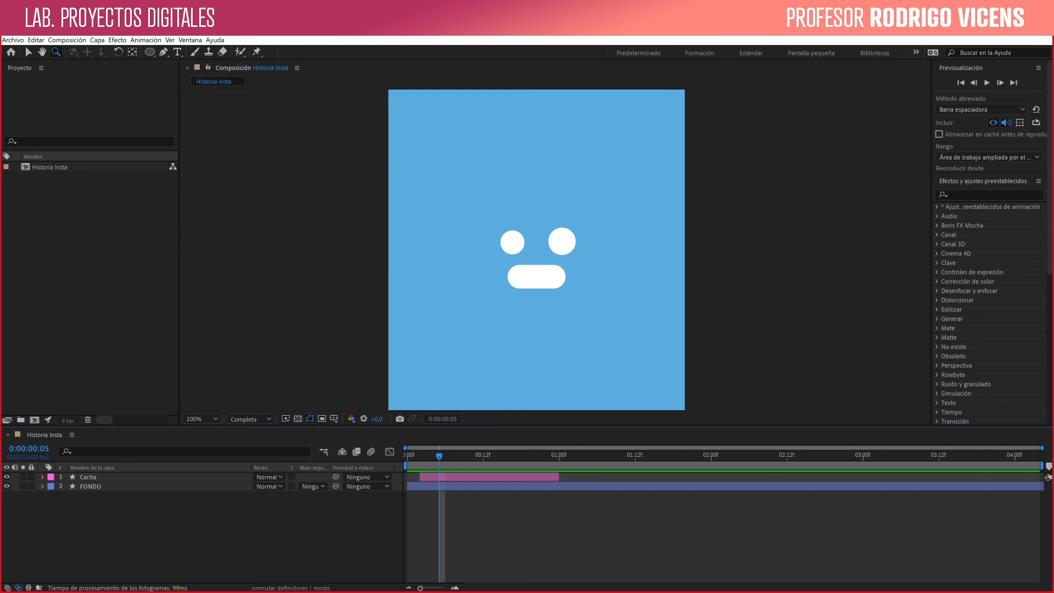
drag(987, 174, 988, 209)
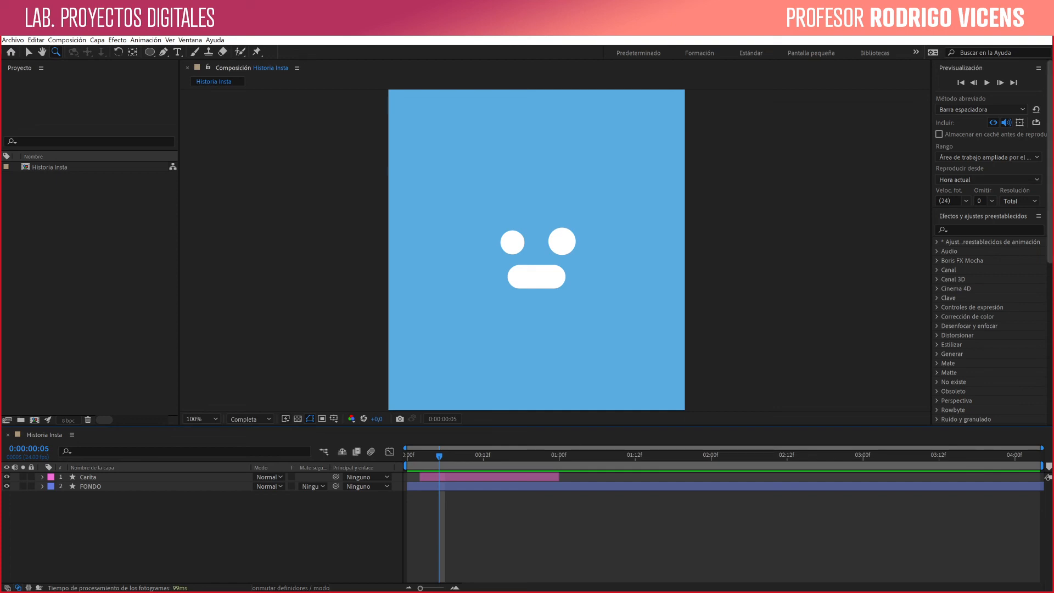
scroll(990, 241, down, 1)
scroll(991, 242, up, 1)
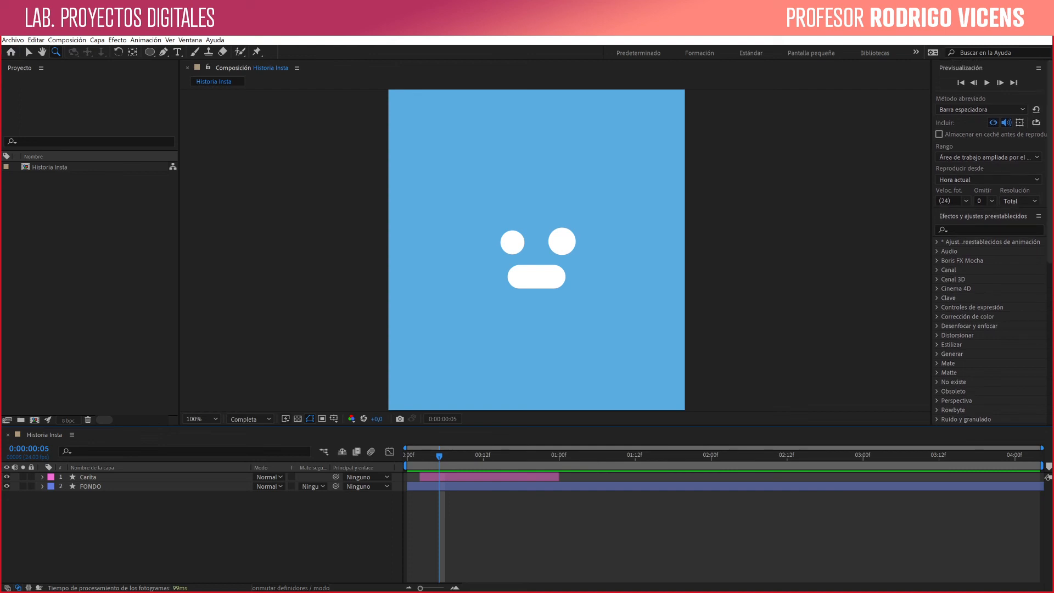
click(1020, 201)
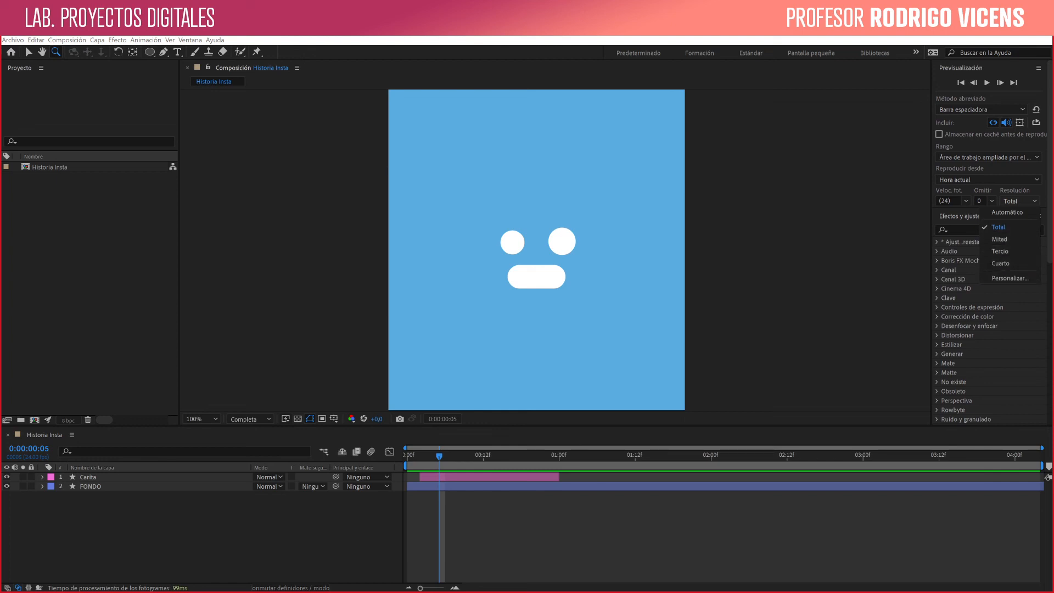
key(Escape)
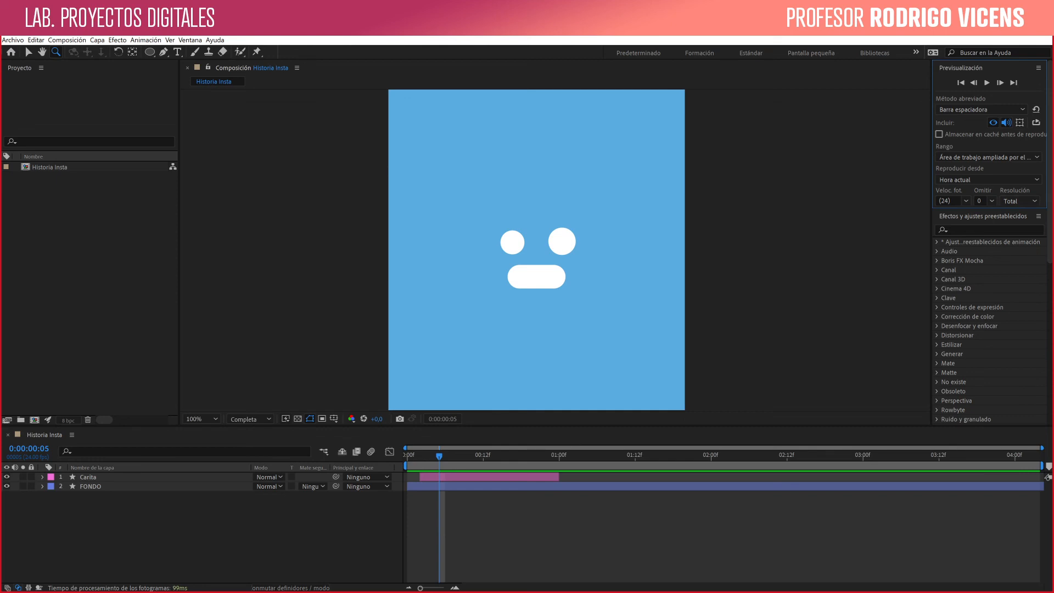
Go to 0:00:00:02 and delete both eye circles from the Carita layer, keeping only the mouth.
click(527, 535)
key(Page_Up)
key(Page_Up)
key(Page_Up)
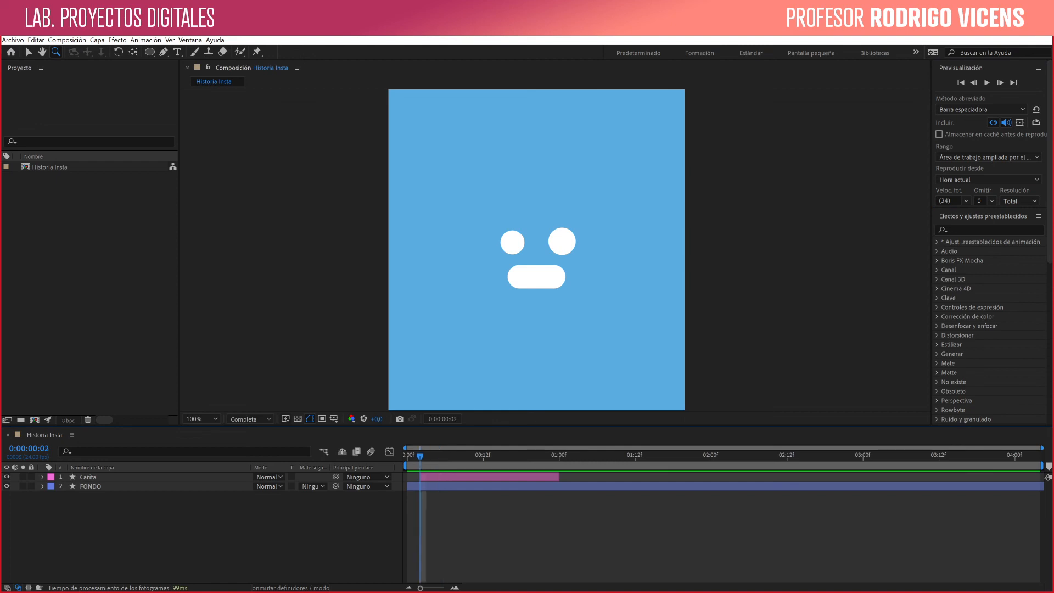
key(v)
double_click(536, 277)
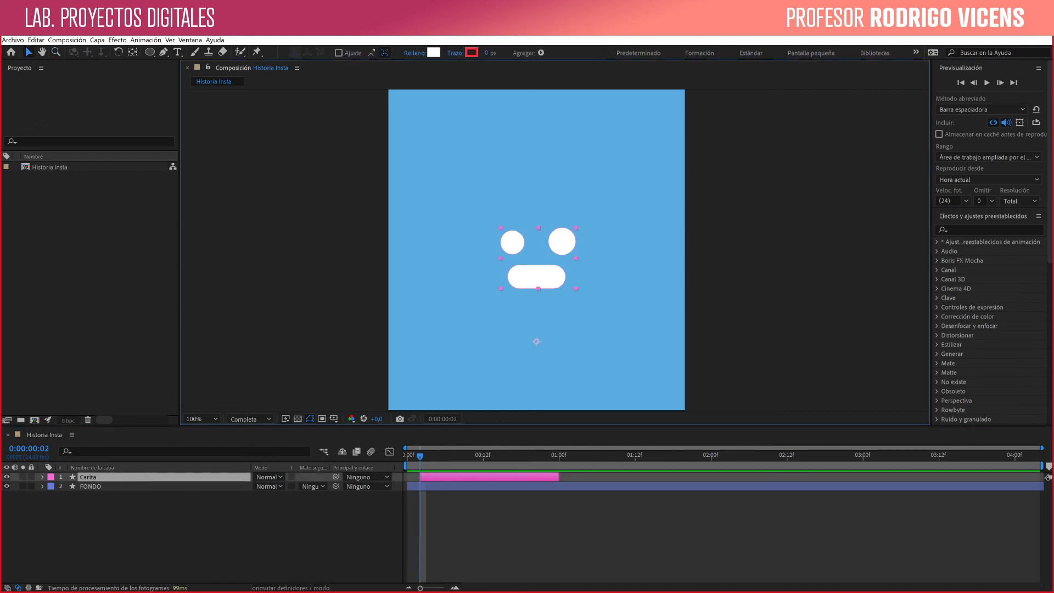
click(512, 242)
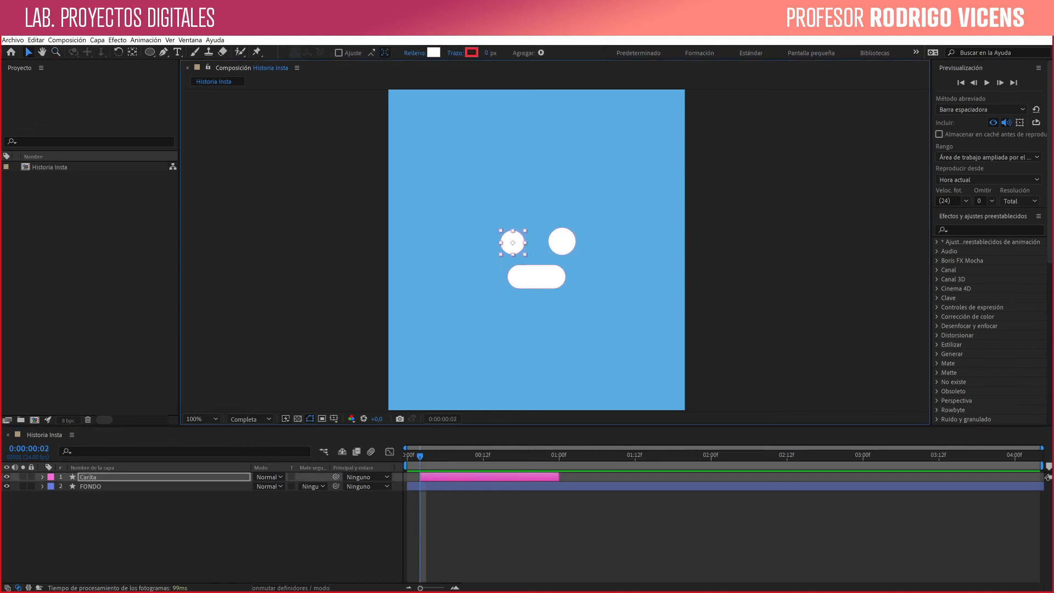
key(Delete)
key(Delete)
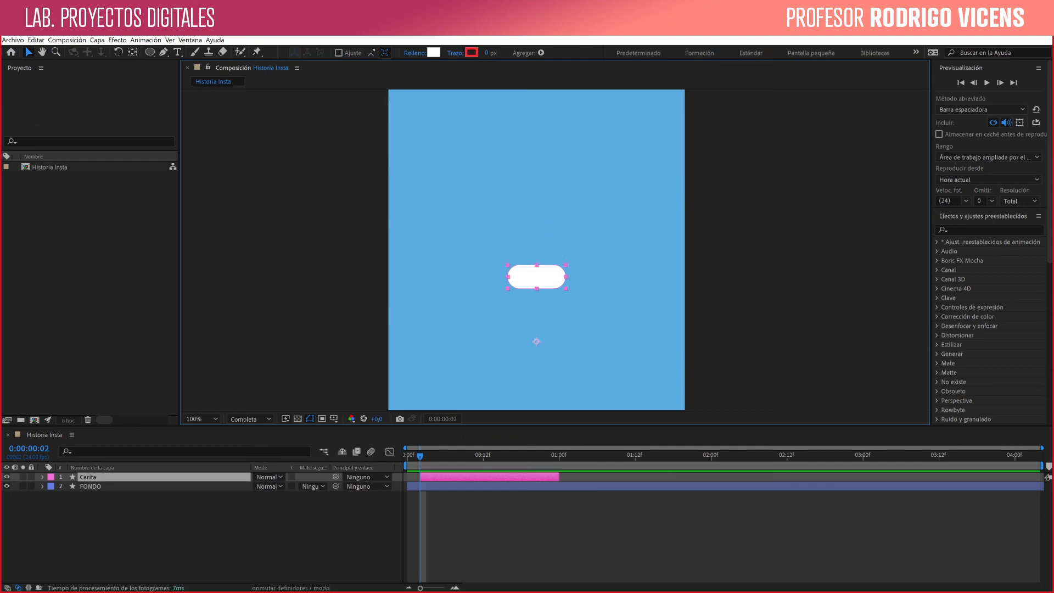
Move the mouth shape up and to the left in the frame and centre its anchor point.
drag(537, 276, 448, 199)
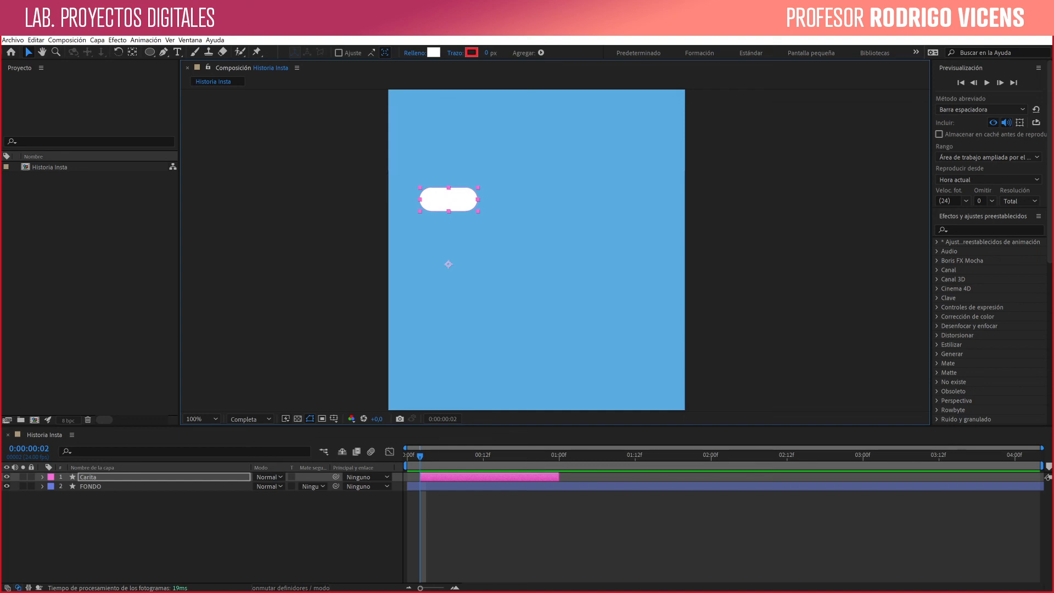
key(y)
key(ctrl+alt+Home)
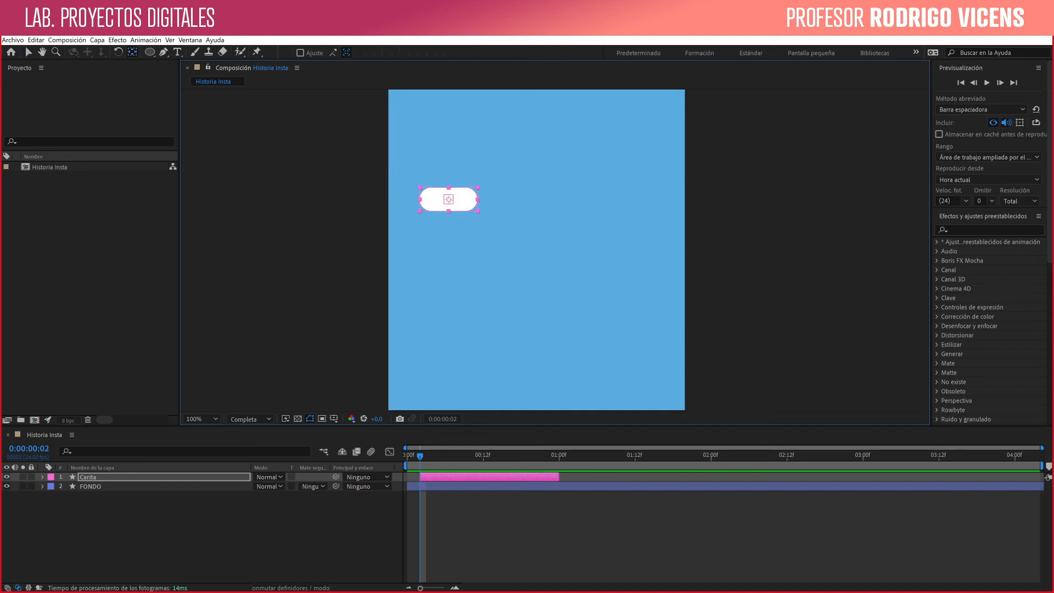
Shift the anchor point toward the mouth shape's right end, and centre it within the shape again.
drag(448, 199, 471, 203)
key(v)
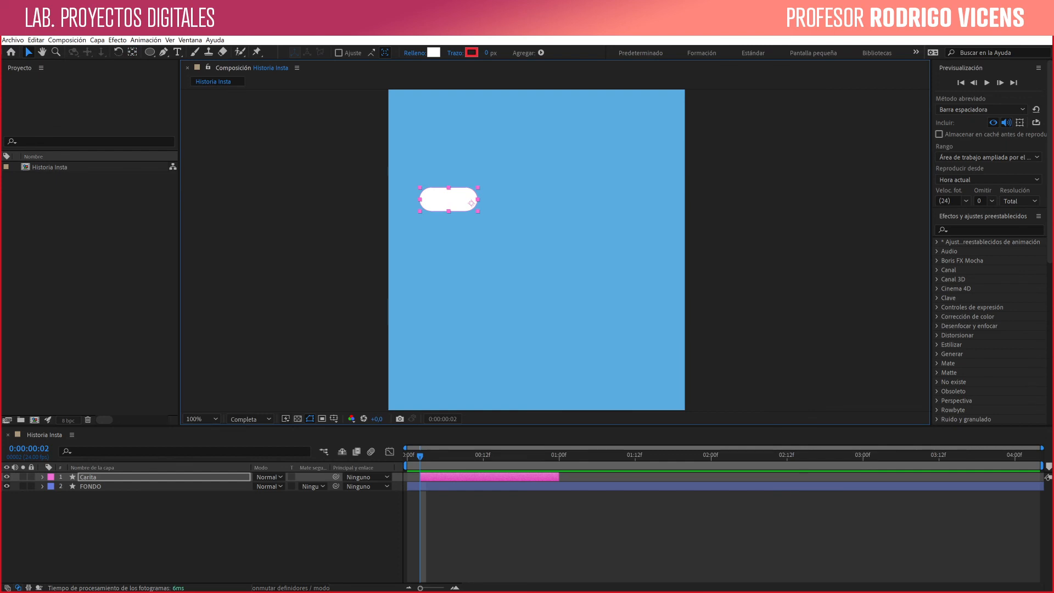
key(y)
key(ctrl+alt+Home)
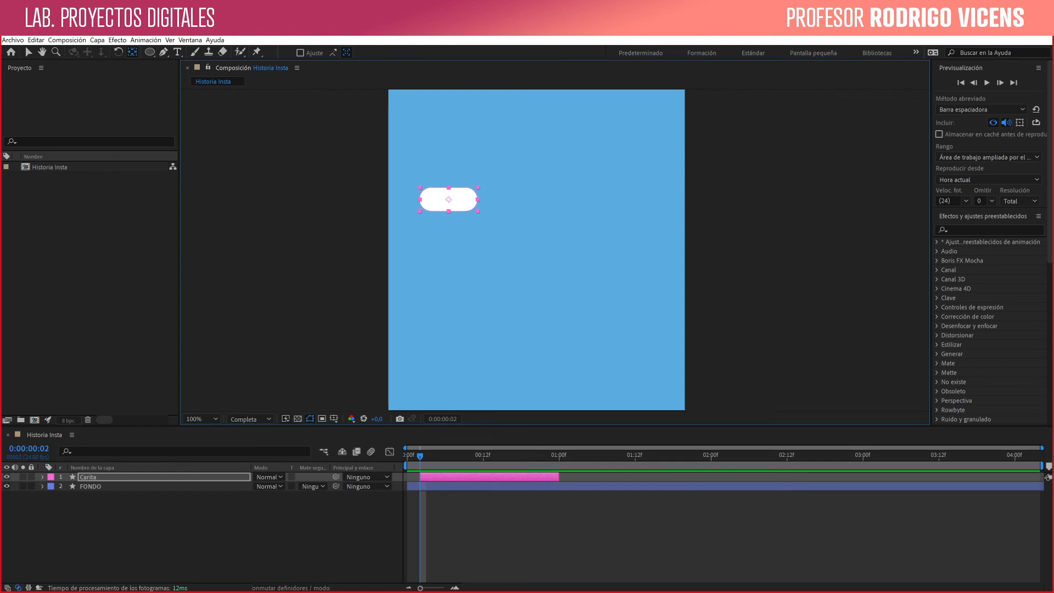